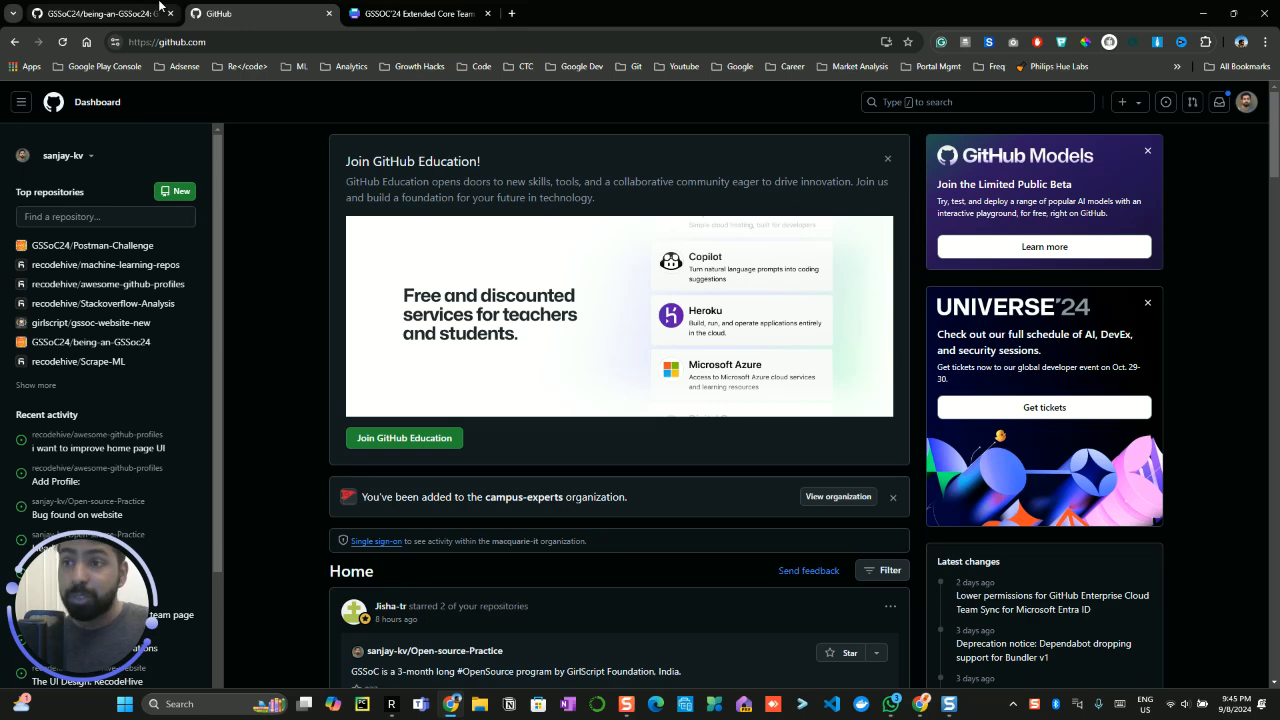
- Look through the open issues, pull requests and discussions of the being-an-GSSoc24 repository
key(ctrl+shift+Tab)
click(99, 134)
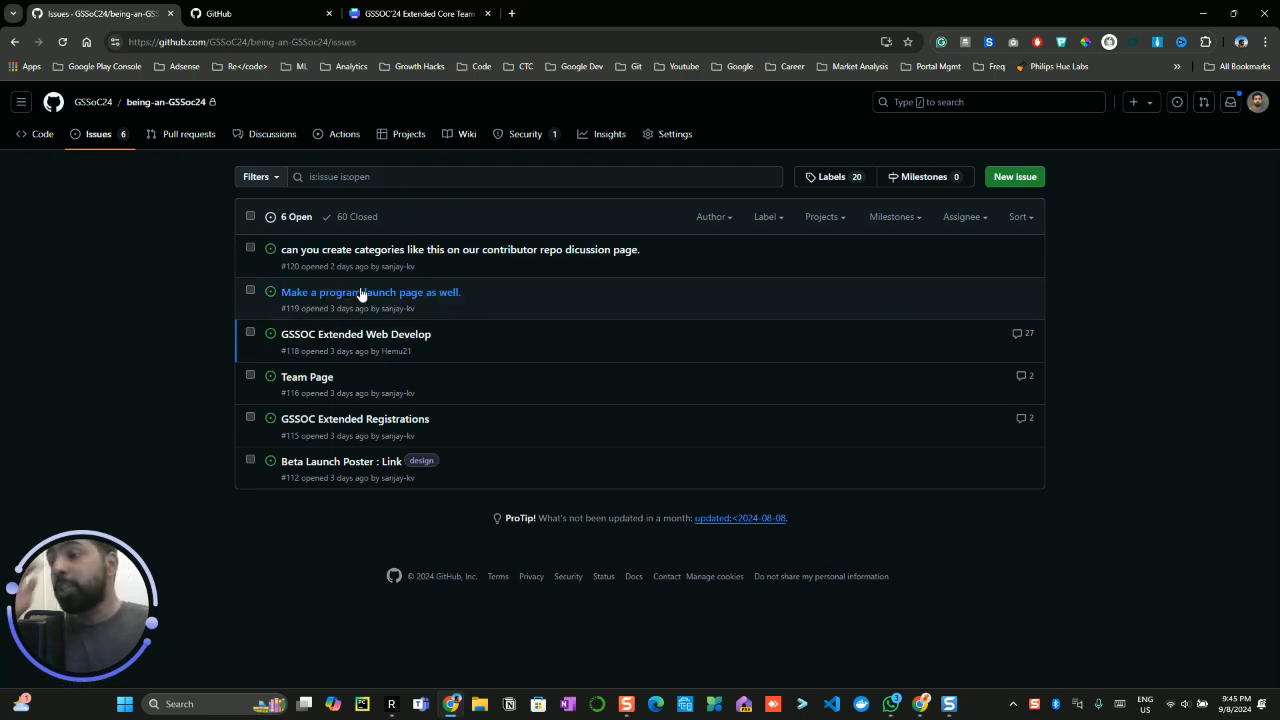
click(182, 134)
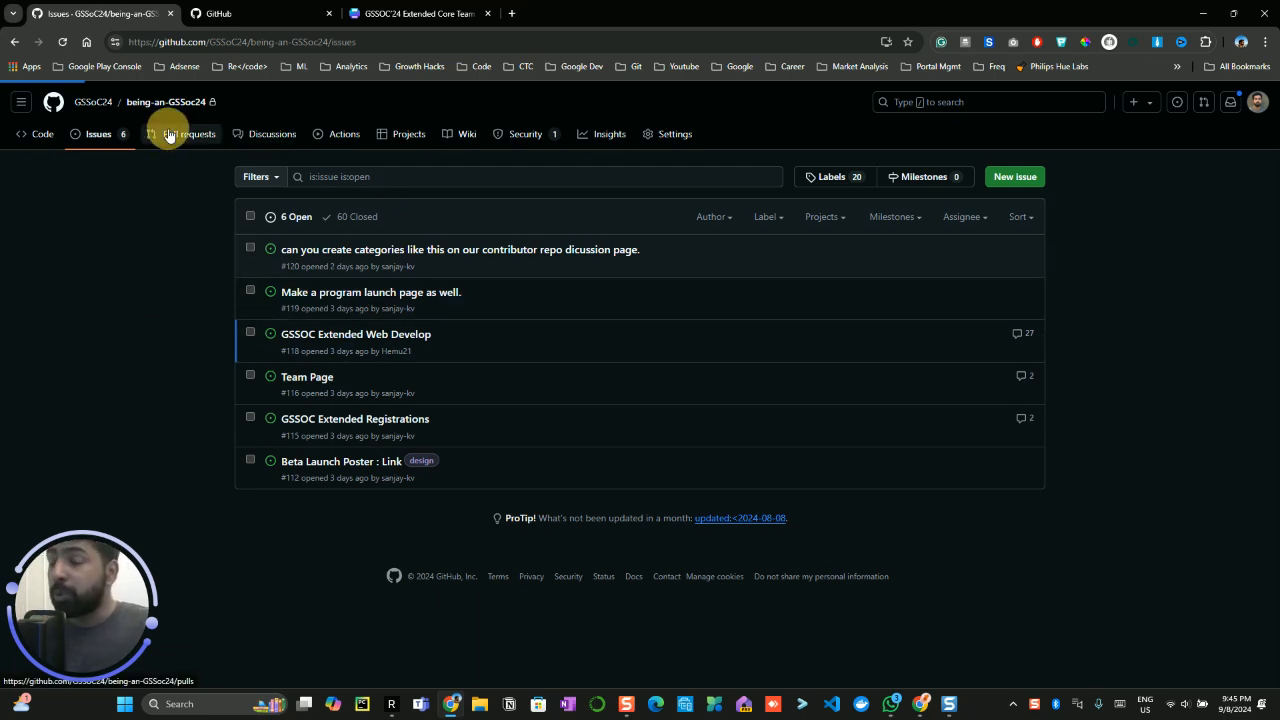
click(270, 134)
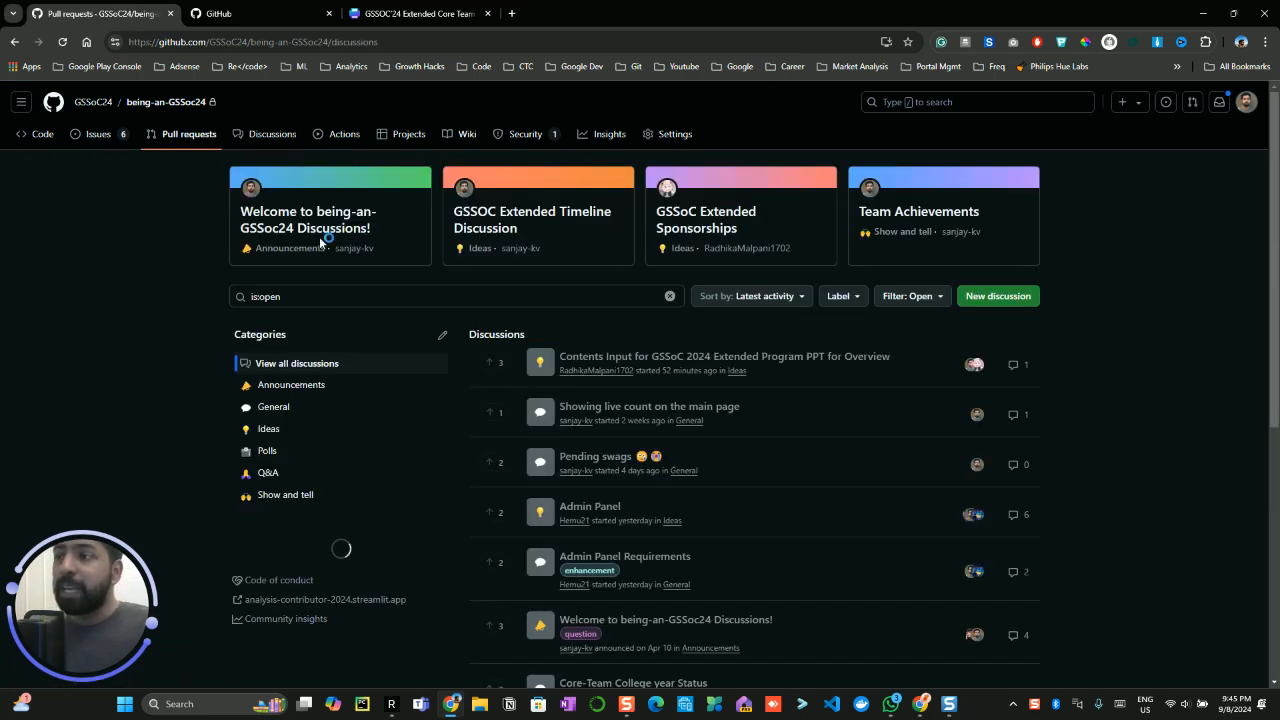
scroll(465, 328, down, 8)
scroll(465, 328, up, 3)
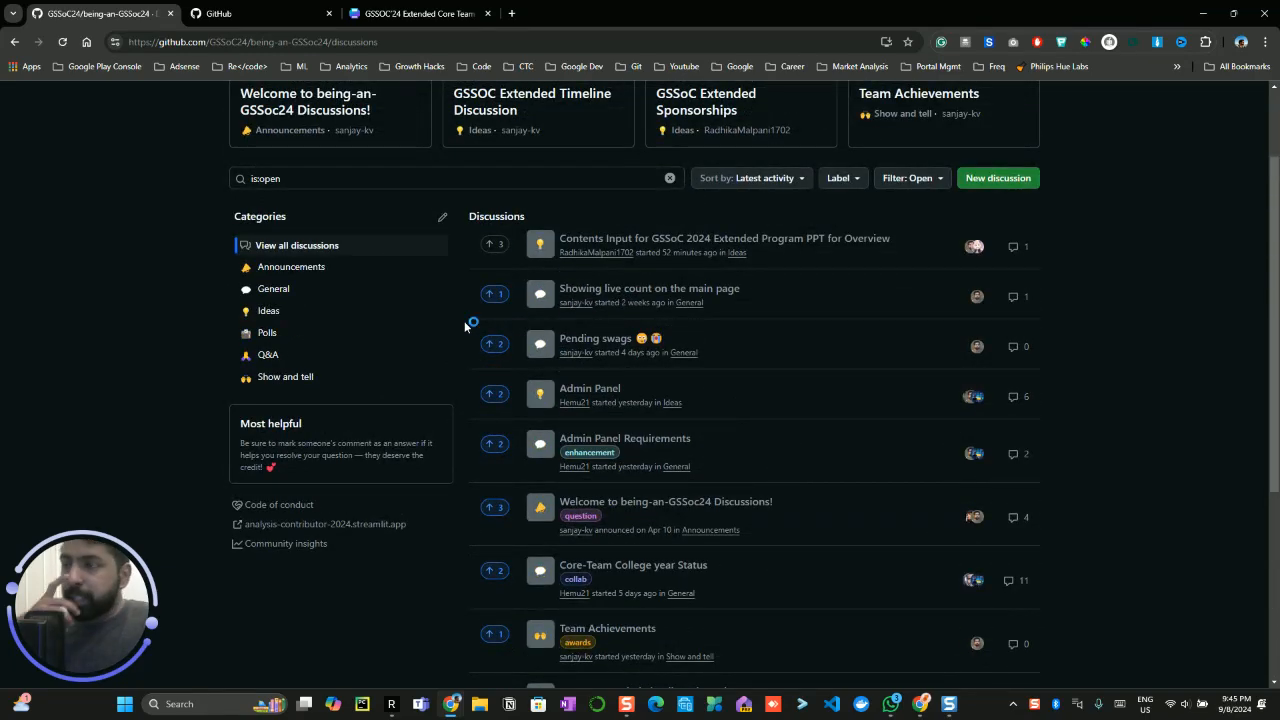
scroll(464, 321, up, 2)
- Find the github/roadmap repository with a web search for "github roadmap" and open its GitHub public roadmap project
click(511, 13)
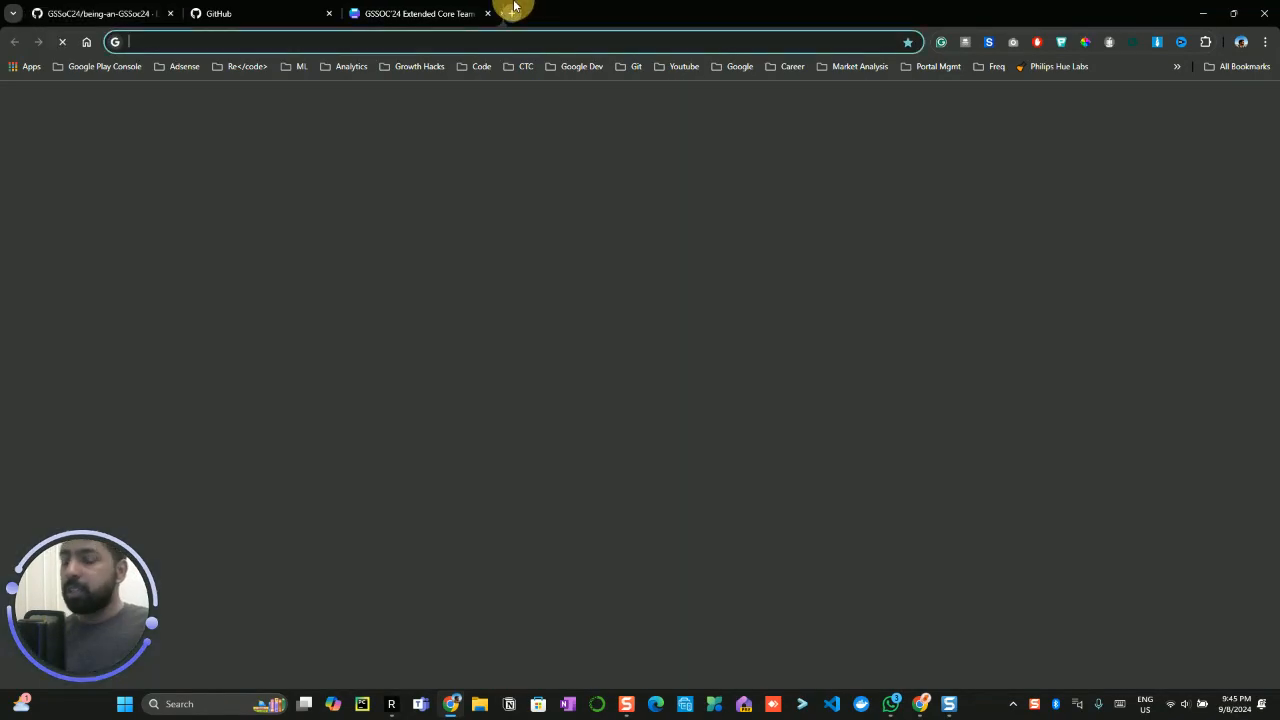
text(github roadmap)
key(Return)
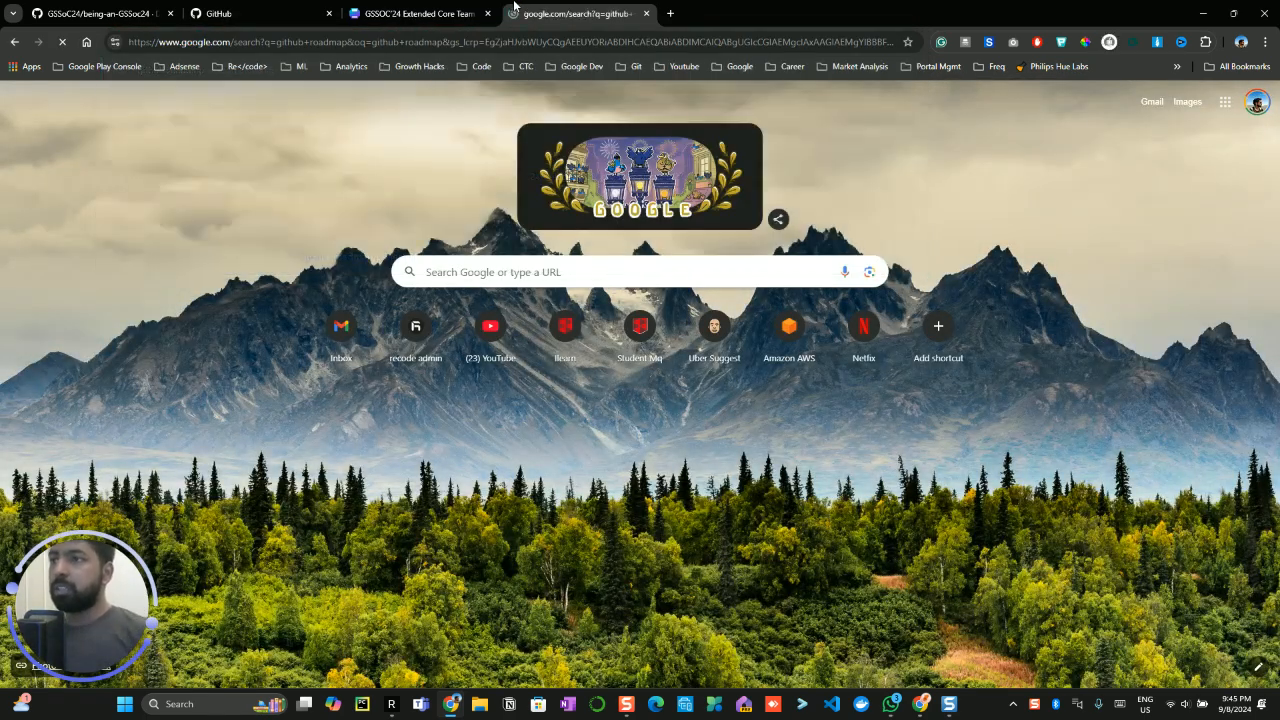
click(220, 228)
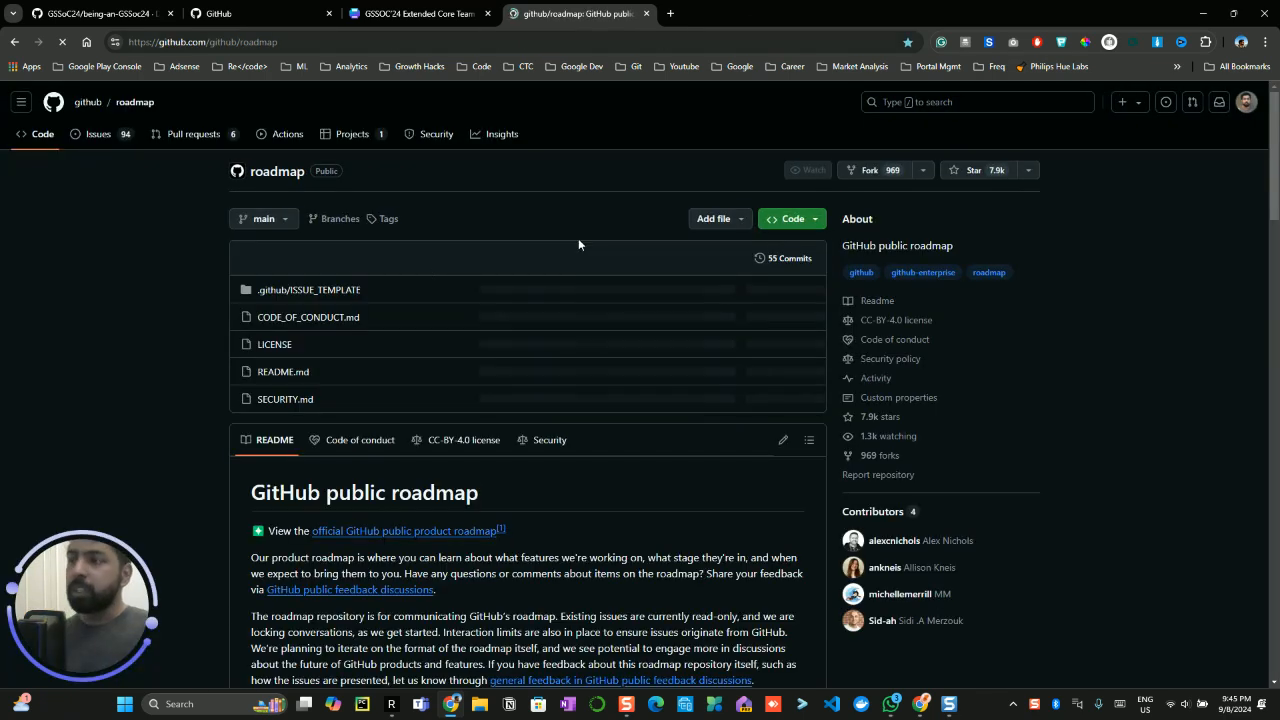
click(351, 139)
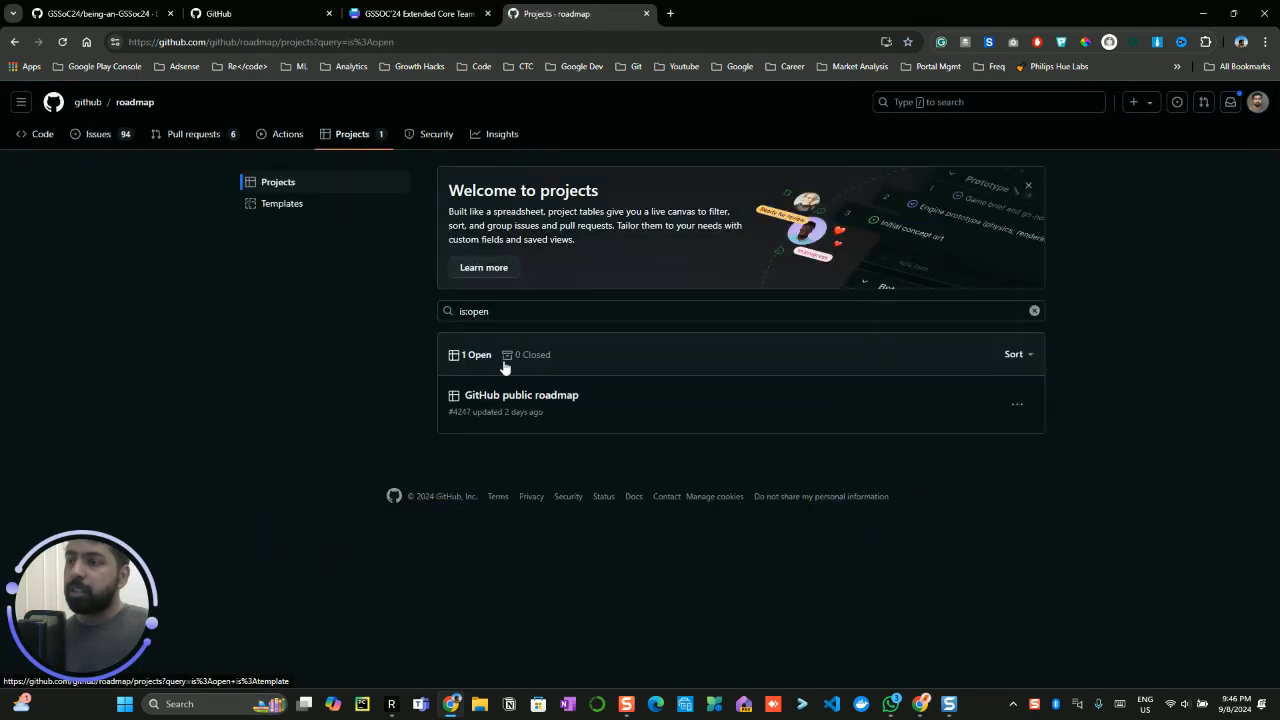
click(522, 398)
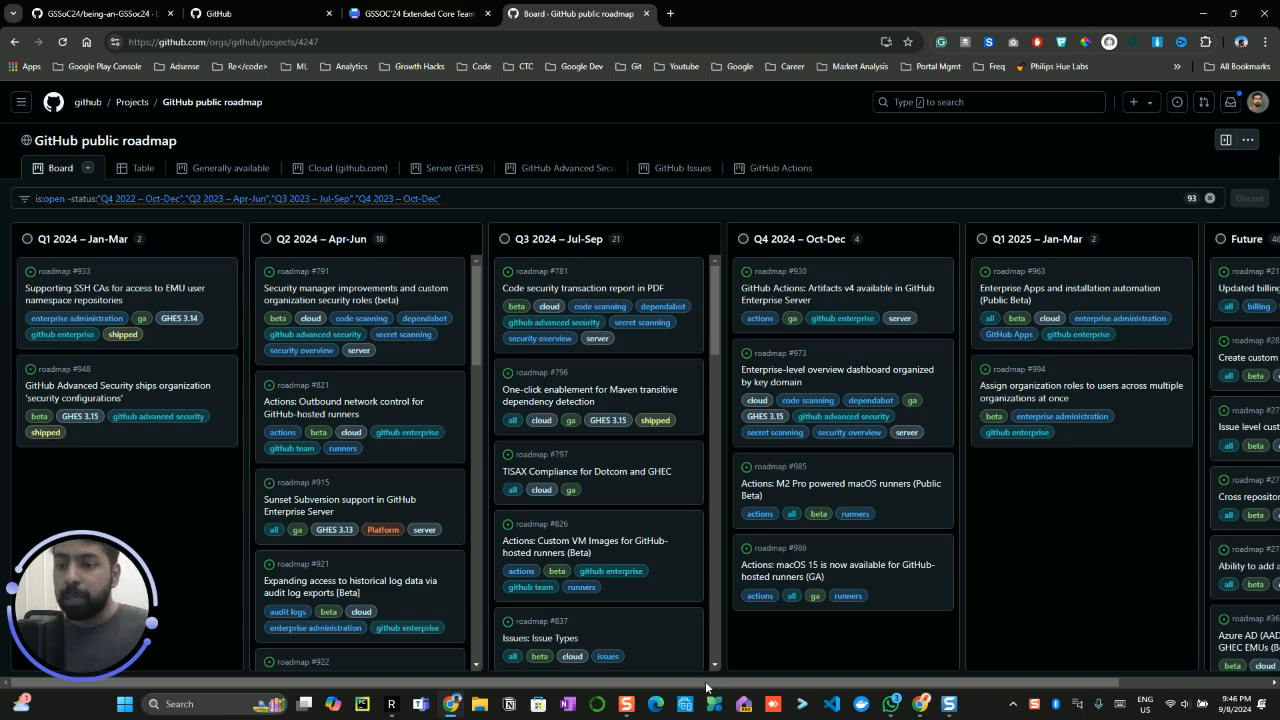
- Open the Command Palette item from the Future column of the roadmap board
drag(636, 682, 985, 682)
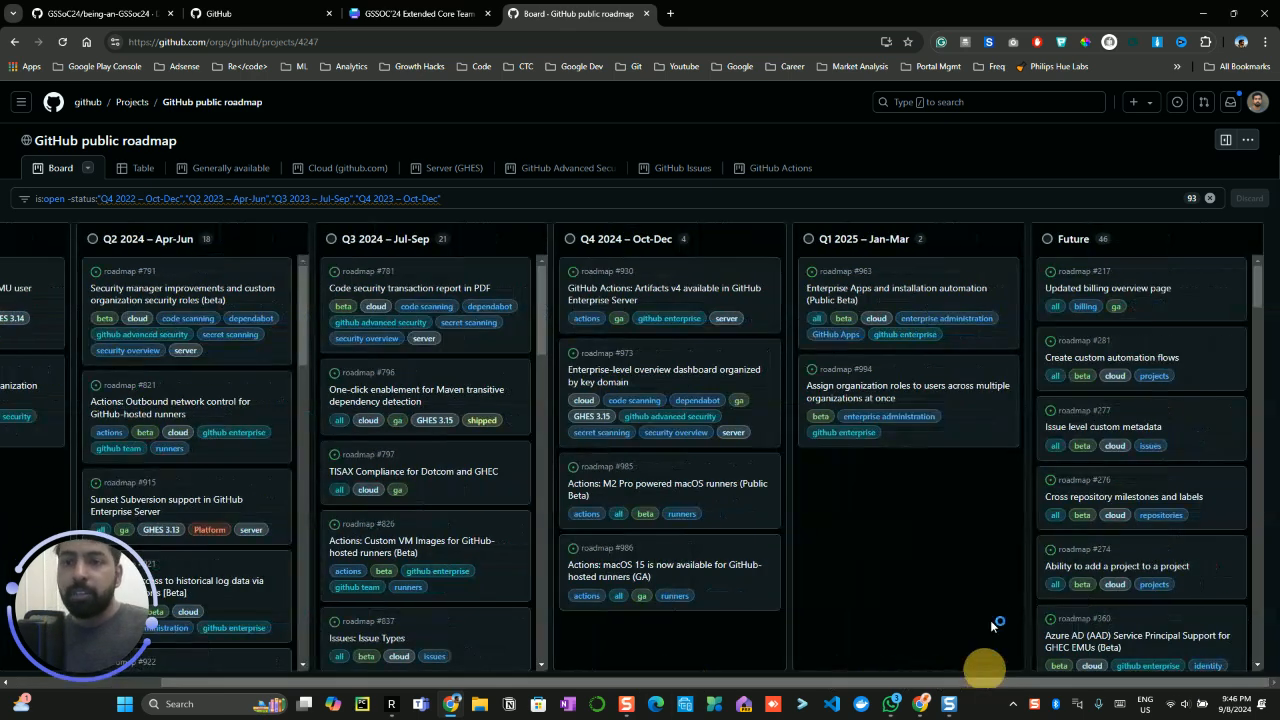
scroll(1086, 475, down, 1)
scroll(1087, 478, down, 2)
click(1078, 451)
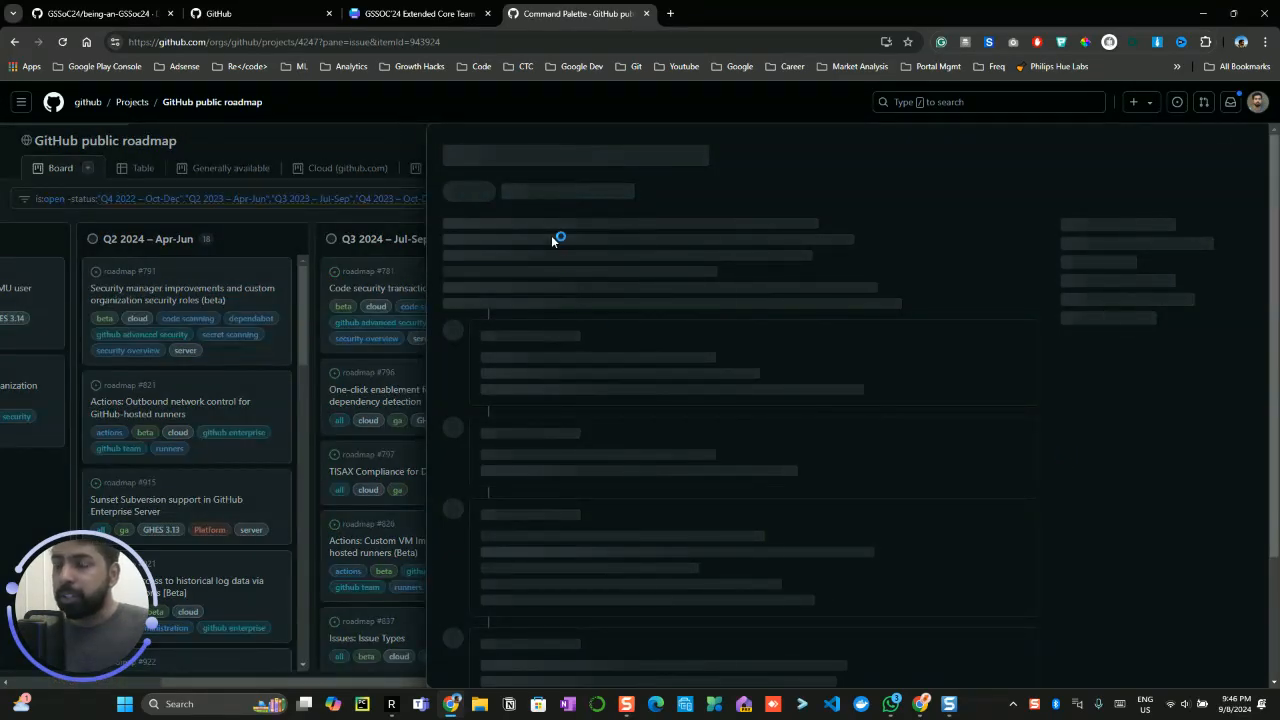
- Read the Command Palette issue's description and activity history, and return to the roadmap board
scroll(657, 418, down, 3)
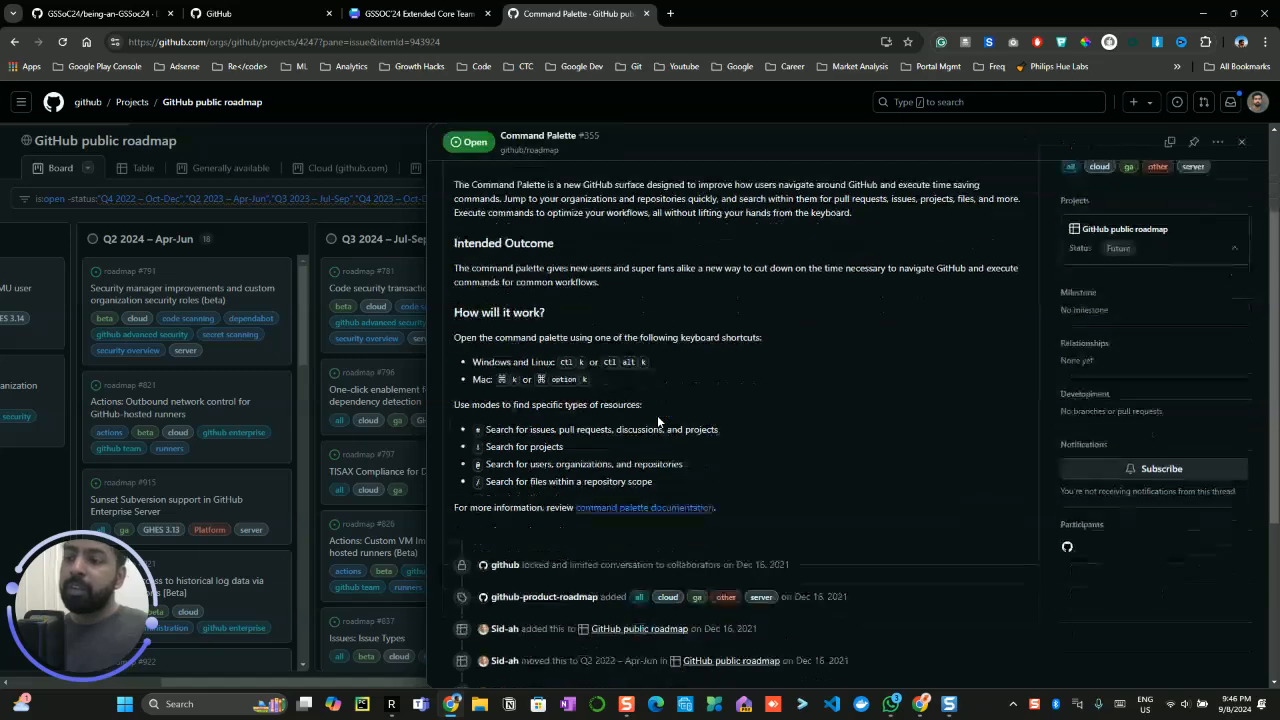
scroll(657, 415, down, 1)
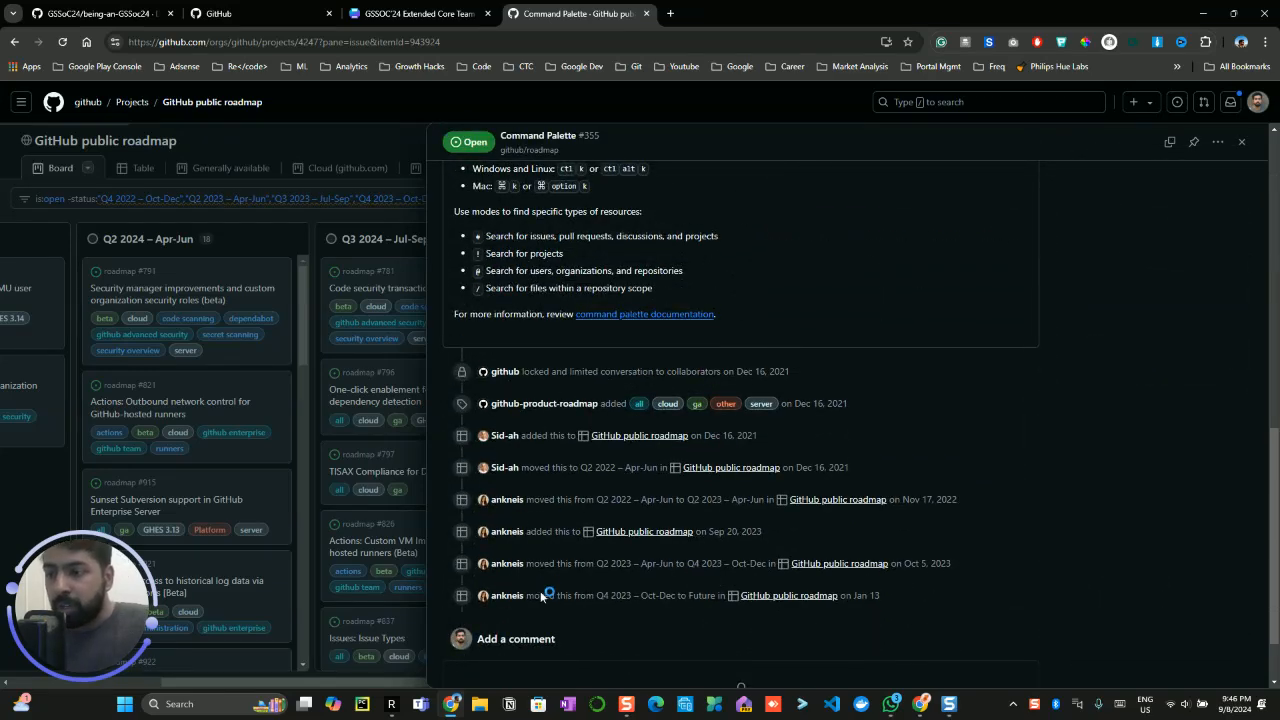
scroll(548, 585, down, 2)
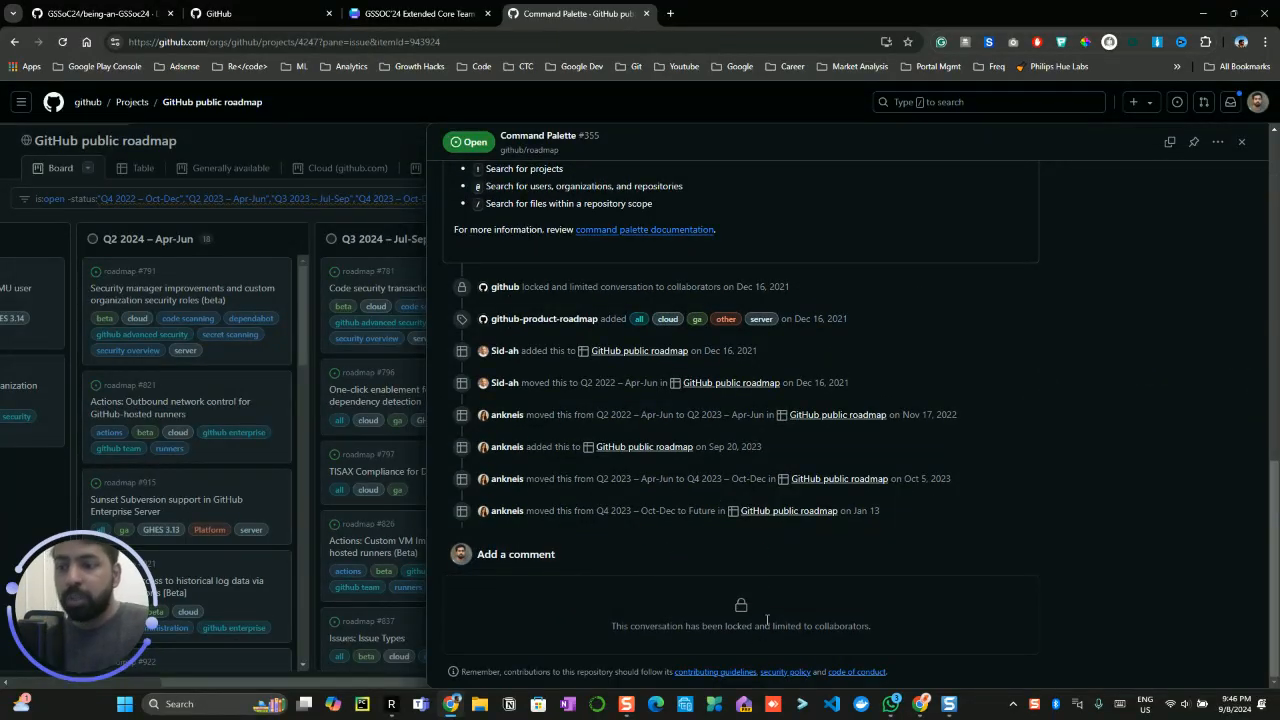
scroll(770, 622, up, 3)
scroll(785, 627, down, 3)
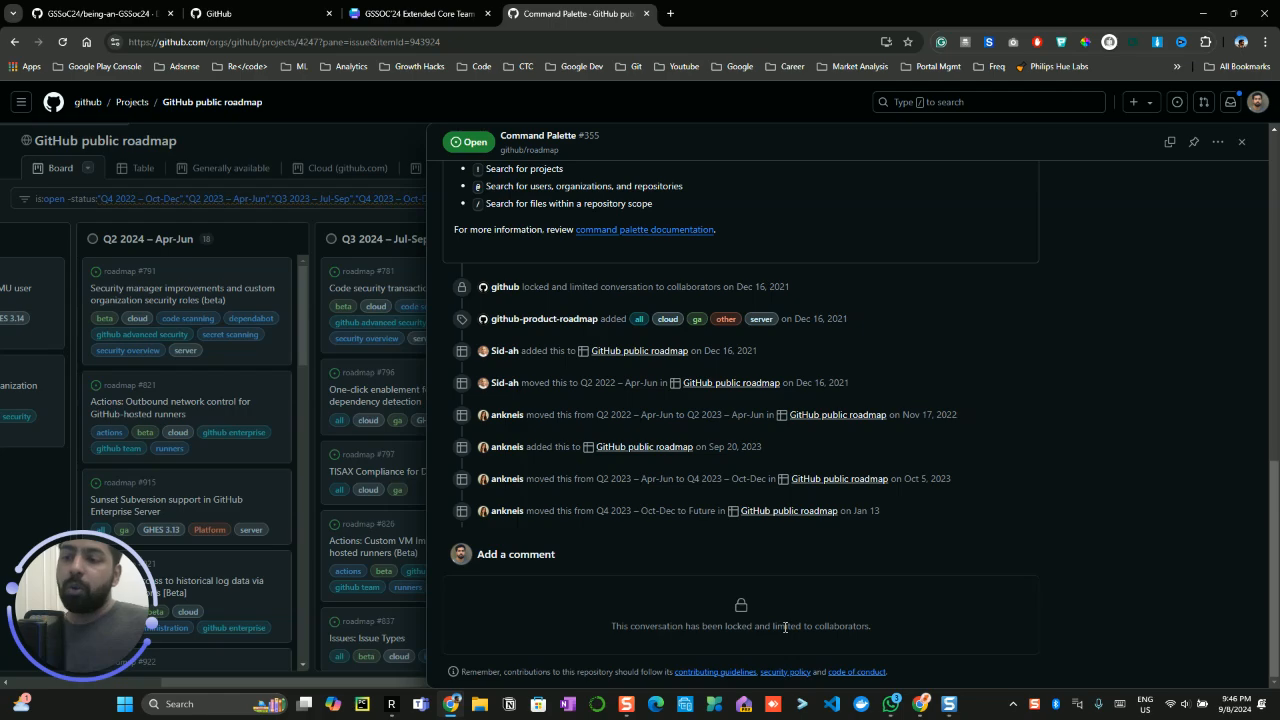
scroll(654, 499, up, 10)
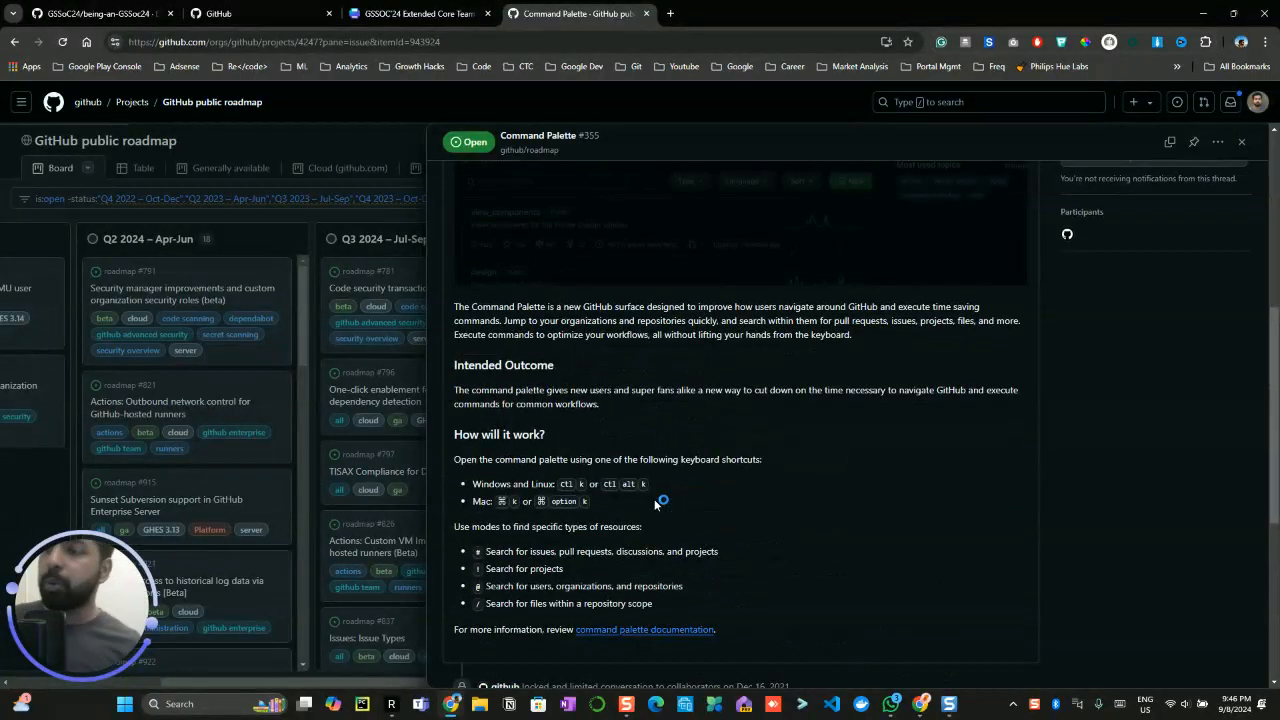
scroll(656, 504, up, 3)
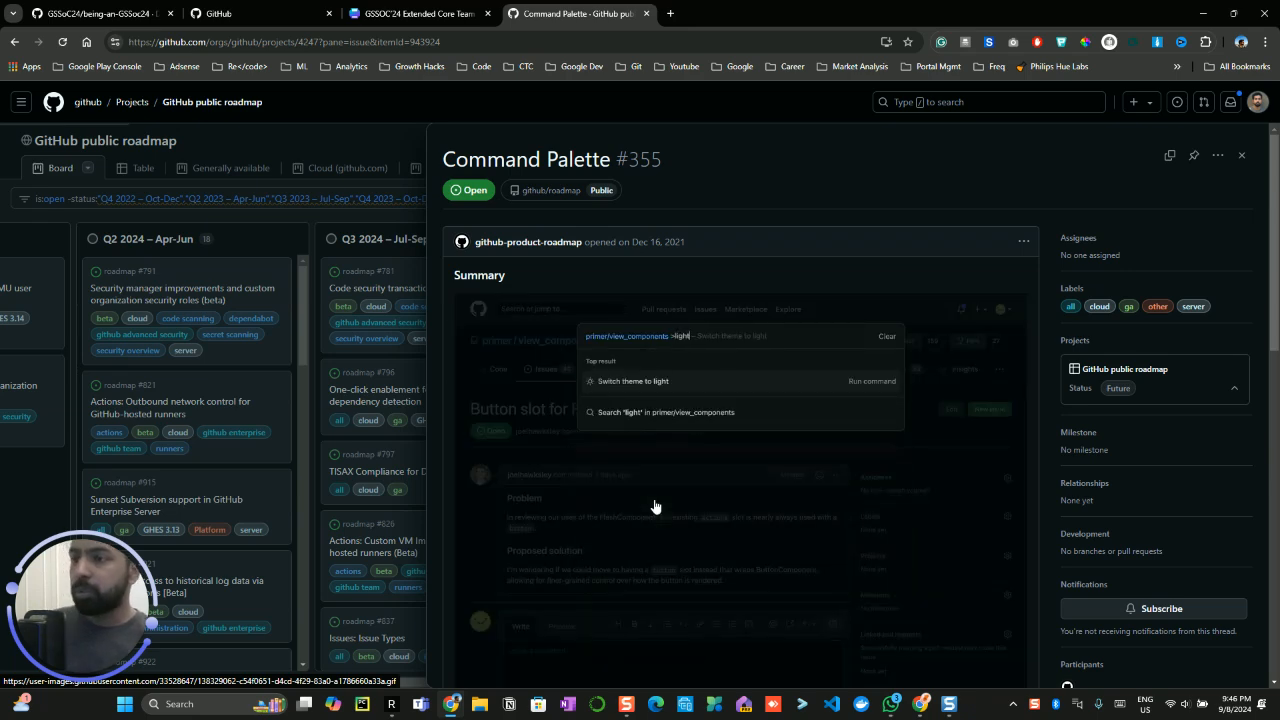
click(397, 131)
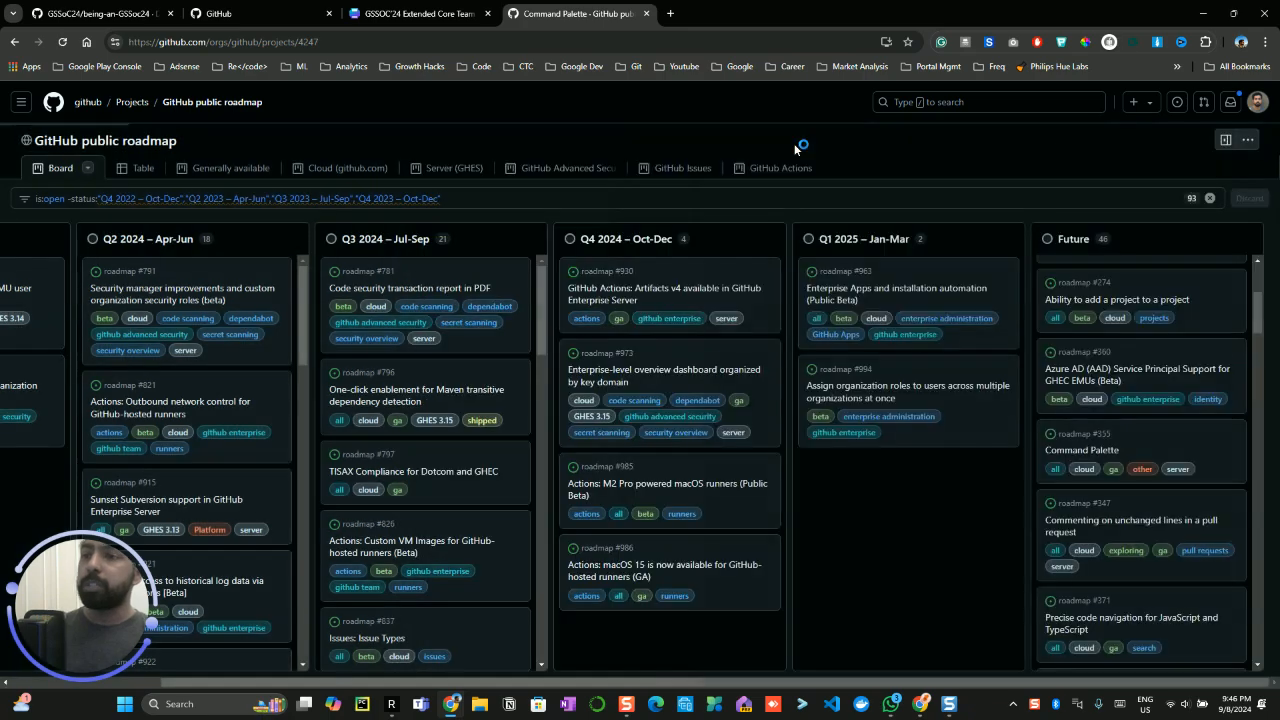
- Review the quarterly columns and read the "Actions: macOS 15 is now available for GitHub-hosted runners (GA)" item under Q4 2024
drag(504, 683, 278, 655)
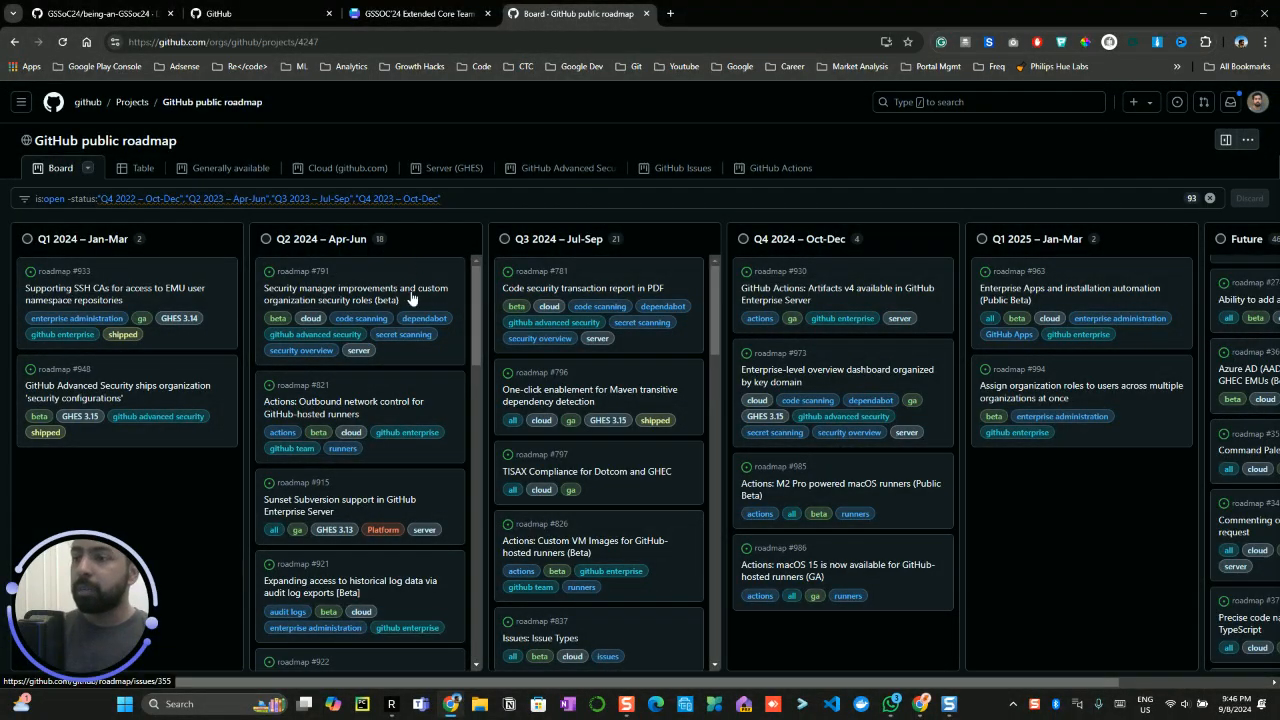
scroll(418, 414, down, 3)
scroll(418, 414, down, 3)
scroll(716, 404, down, 3)
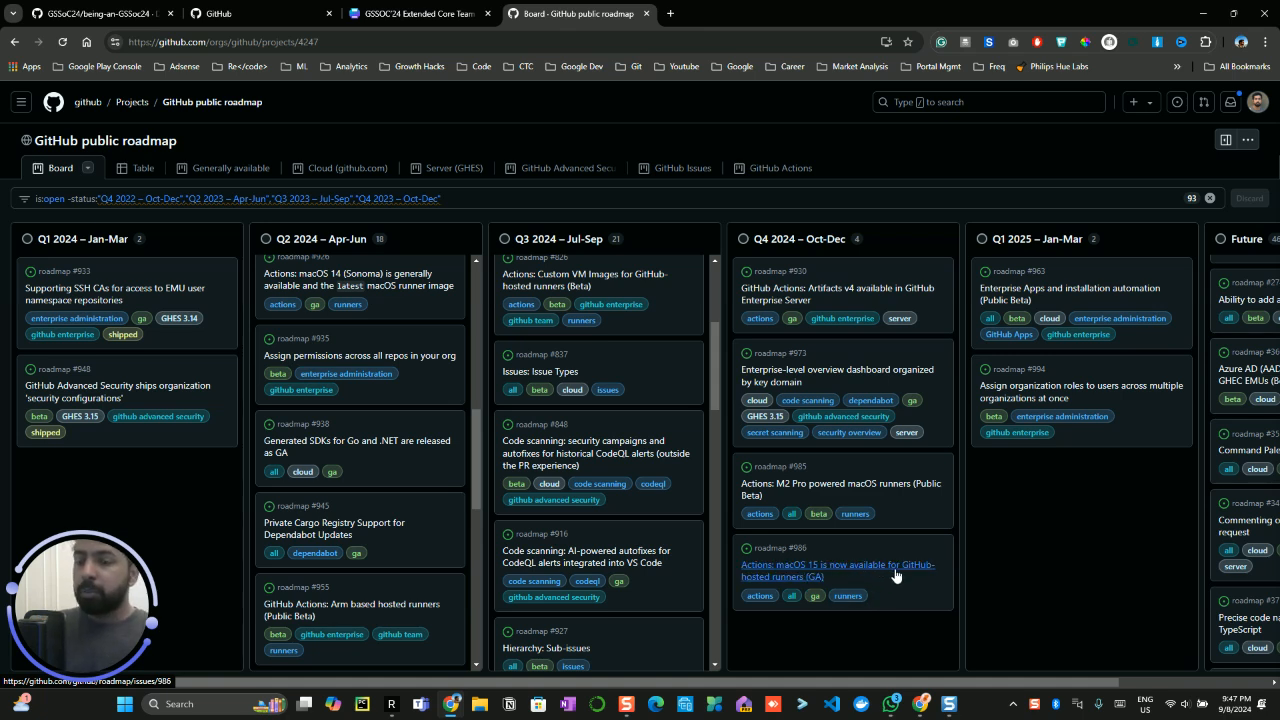
click(819, 577)
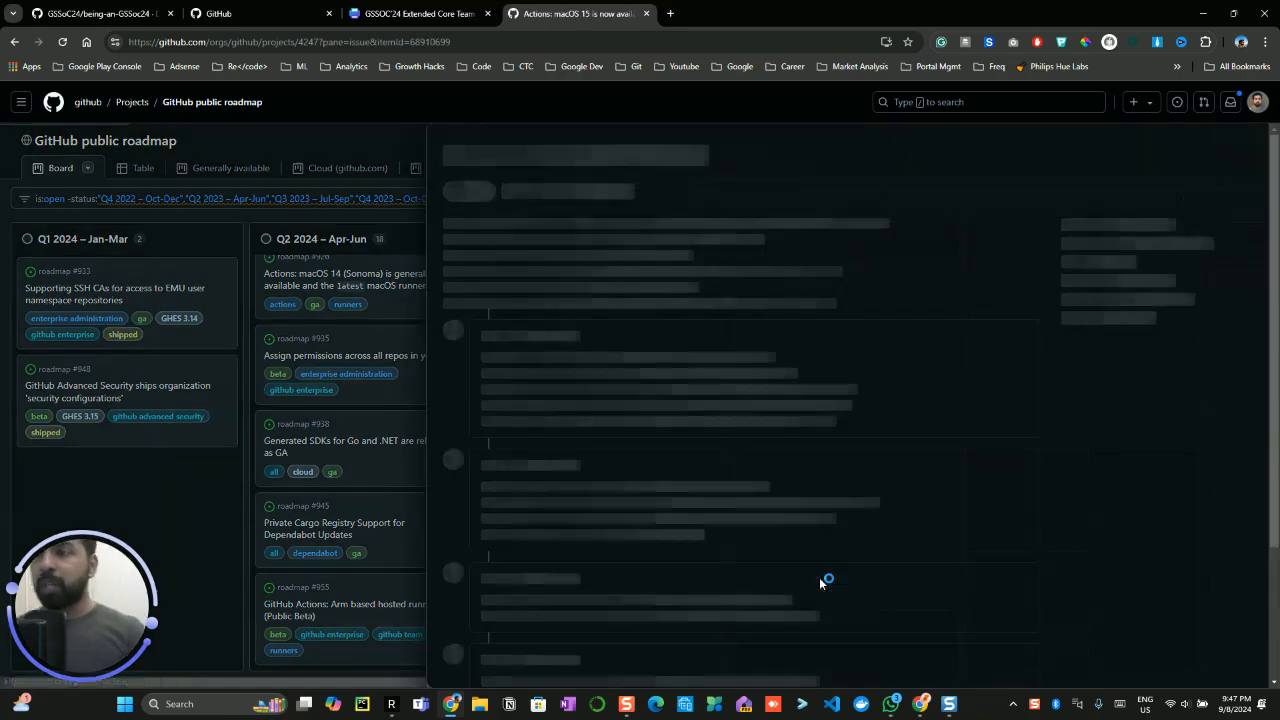
scroll(749, 533, down, 10)
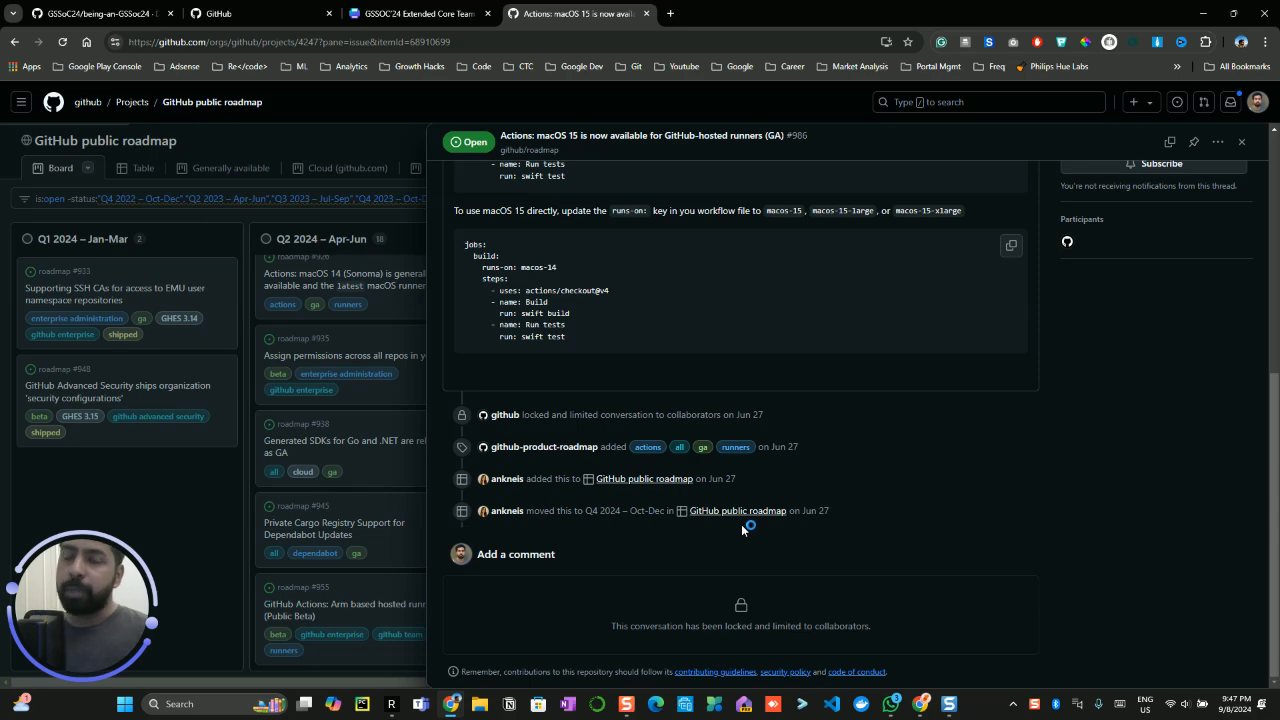
scroll(743, 530, up, 2)
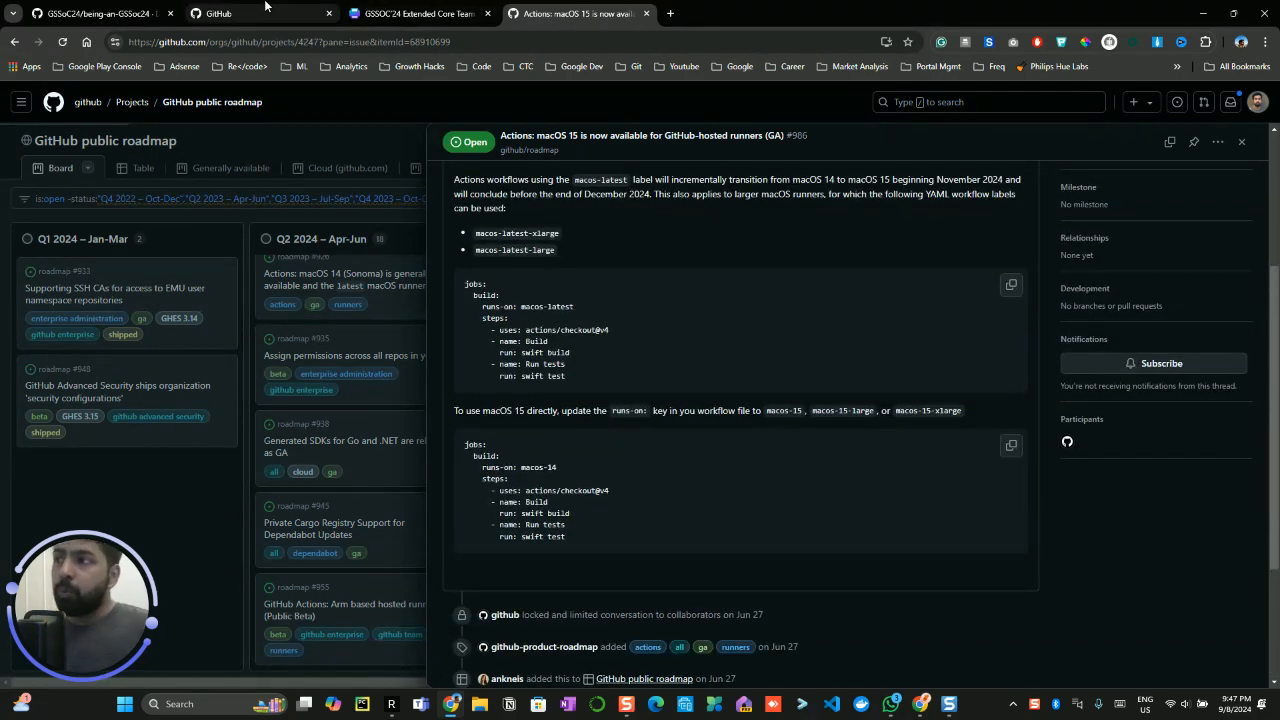
- Return to the being-an-GSSoc24 repository and start a new project from its projects page
click(110, 13)
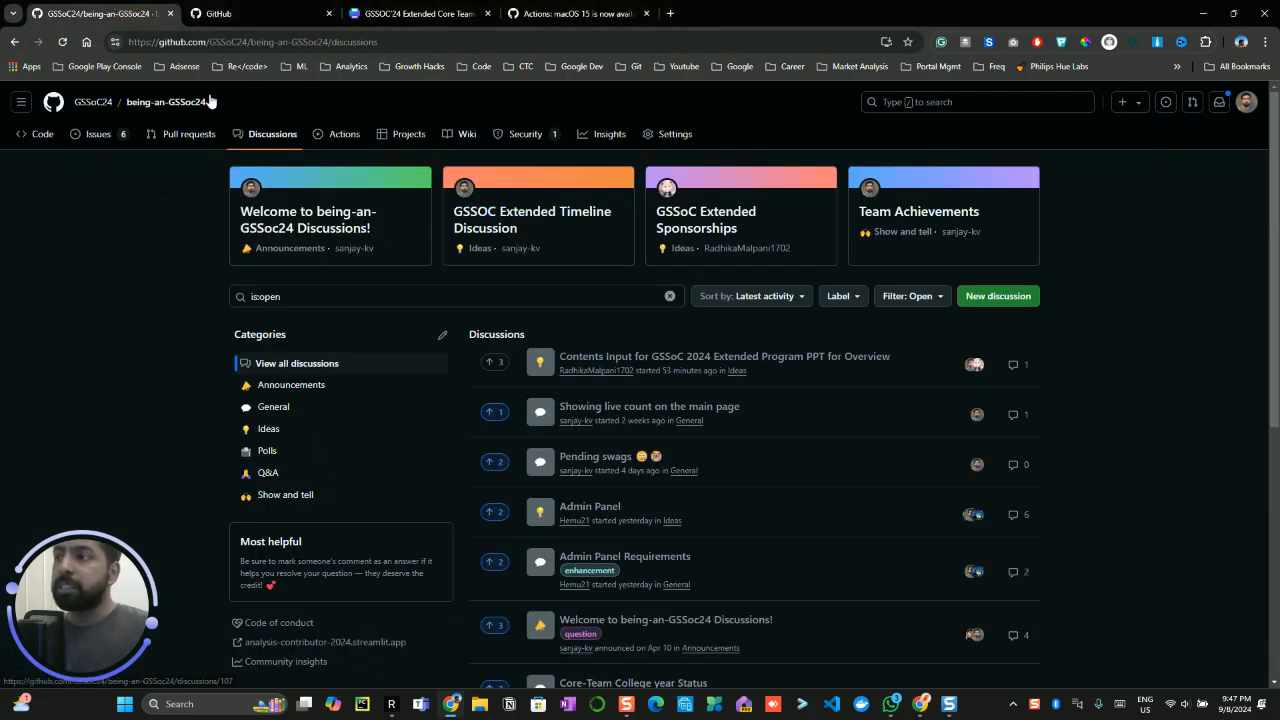
click(230, 8)
click(125, 8)
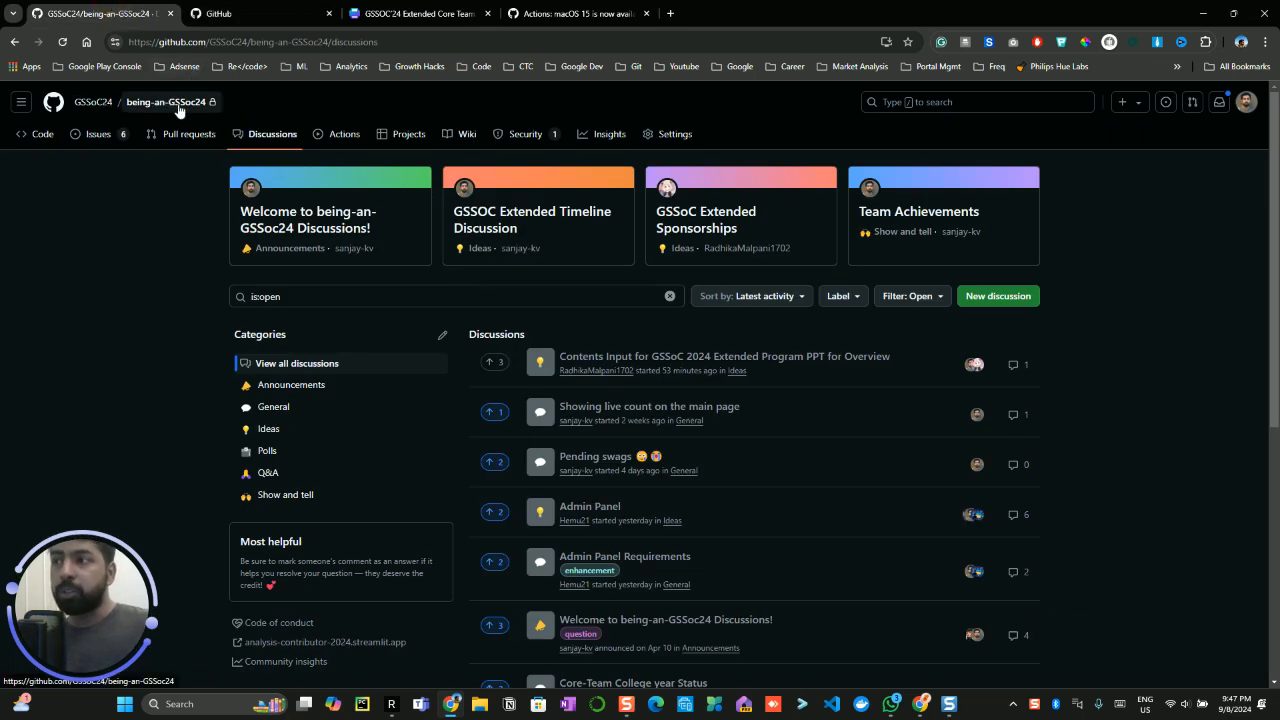
click(405, 145)
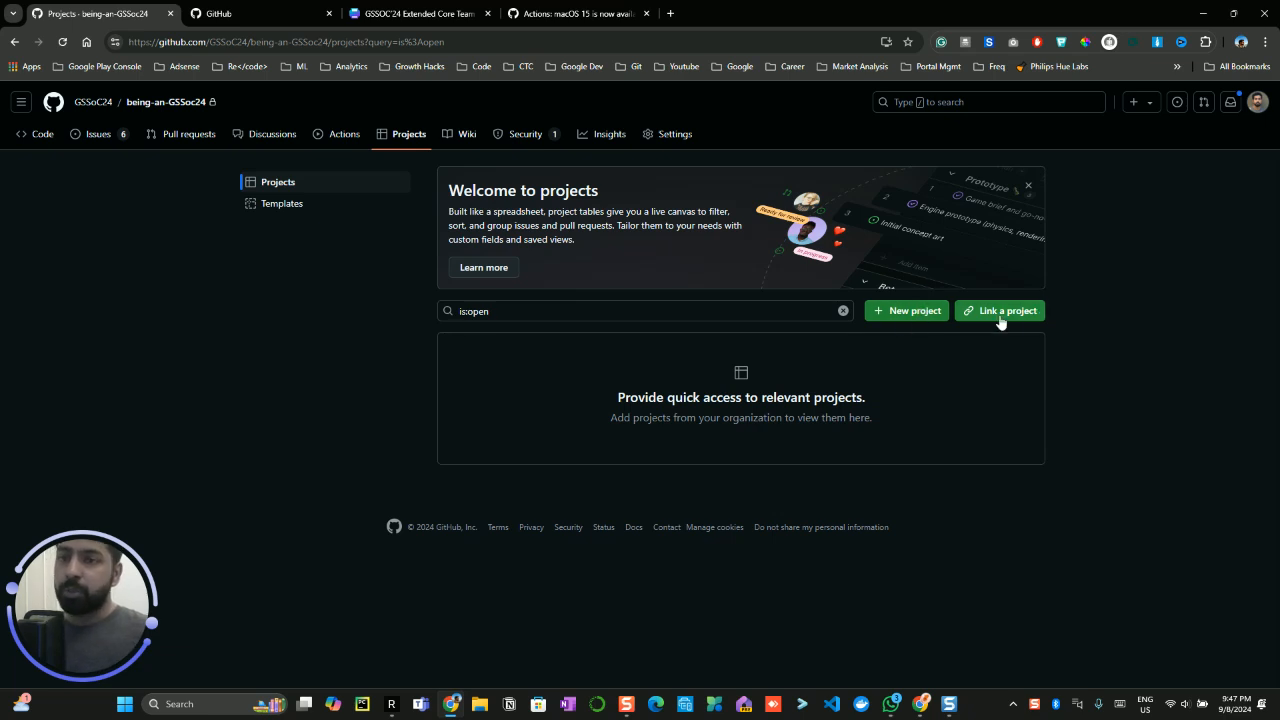
click(904, 317)
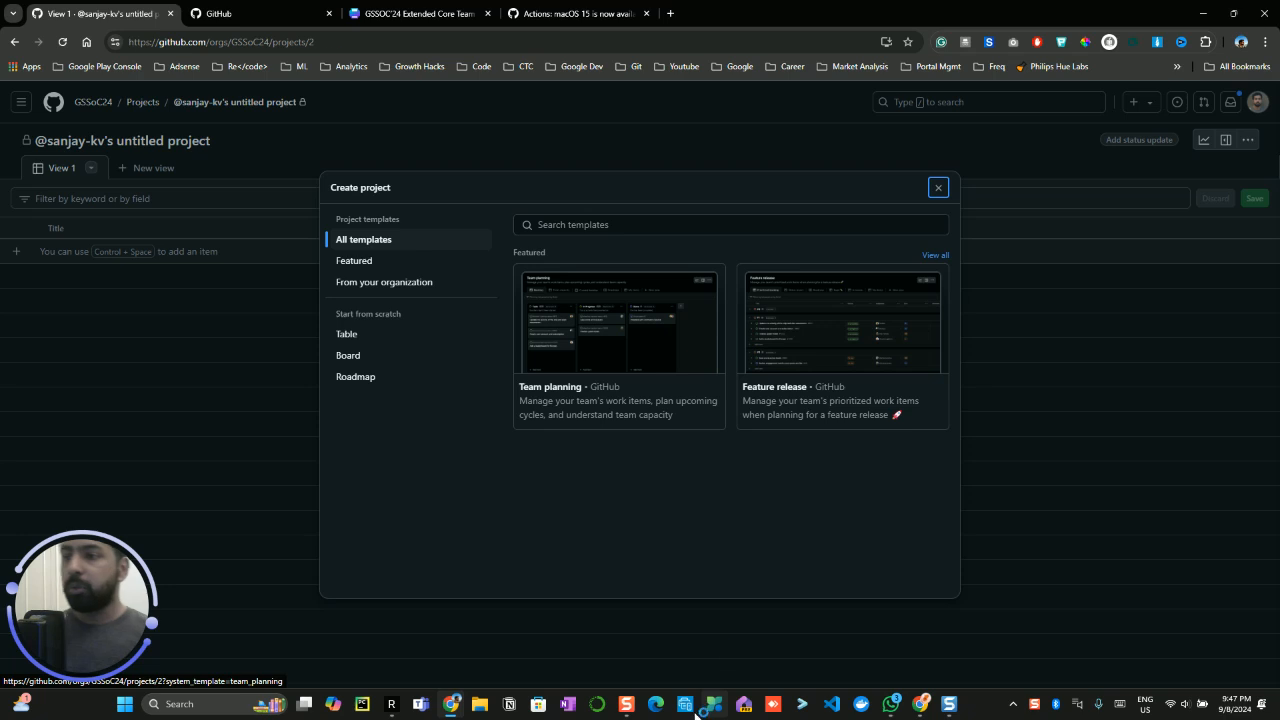
- Switch to the full-screen presentation slide comparing Projects with Projects (Classic)
key(alt+Tab)
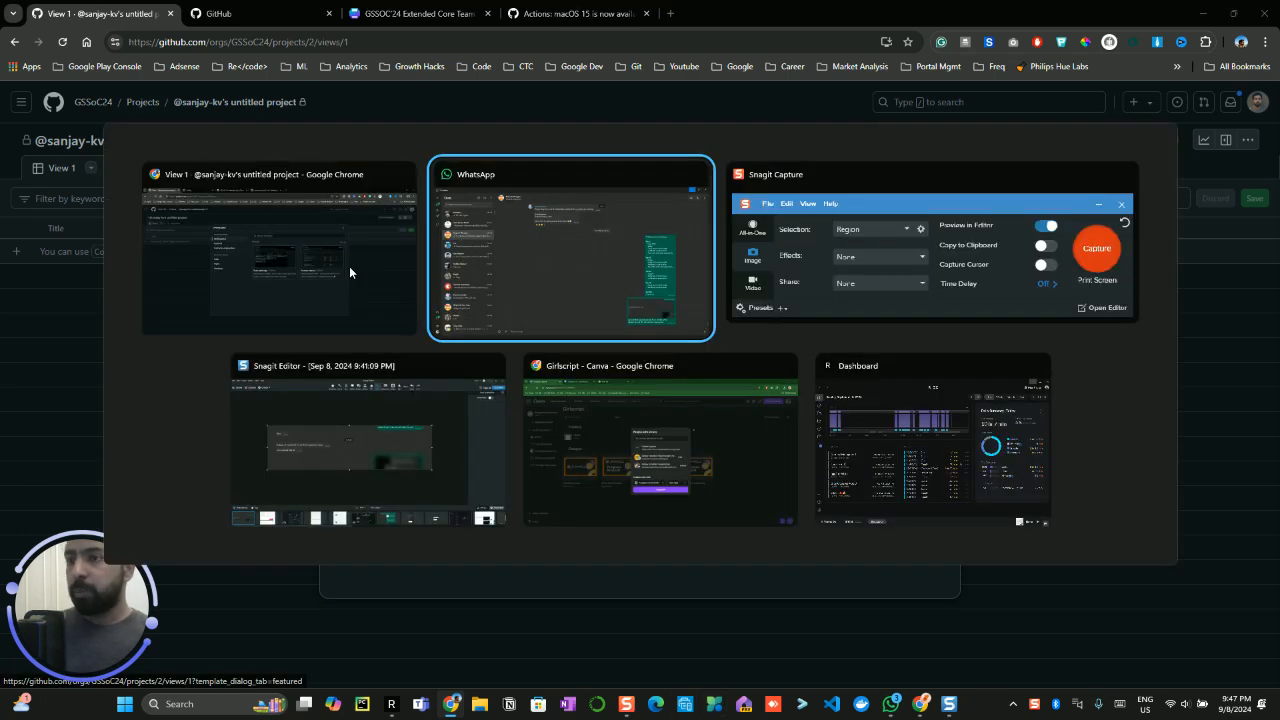
key(alt+Tab)
key(alt+Tab)
key(alt+Tab)
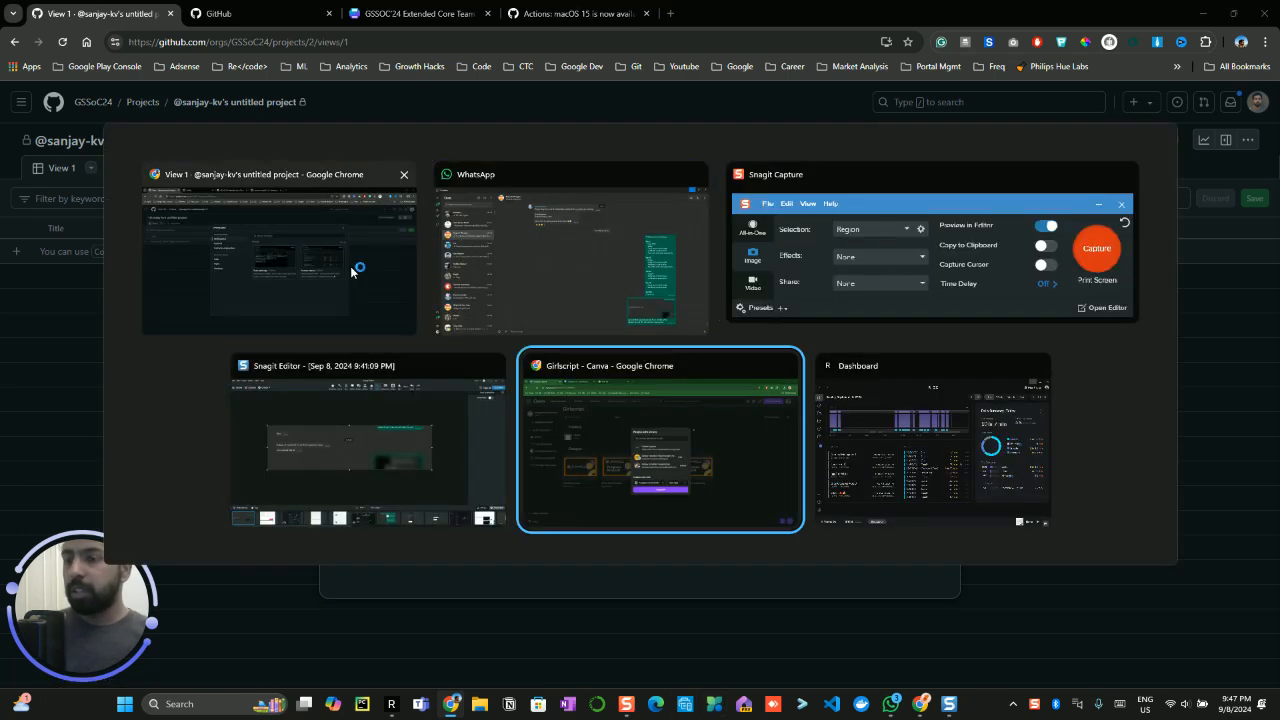
key(alt+shift+Tab)
key(alt+shift+Tab)
key(alt+shift+Tab)
key(alt+shift+Tab)
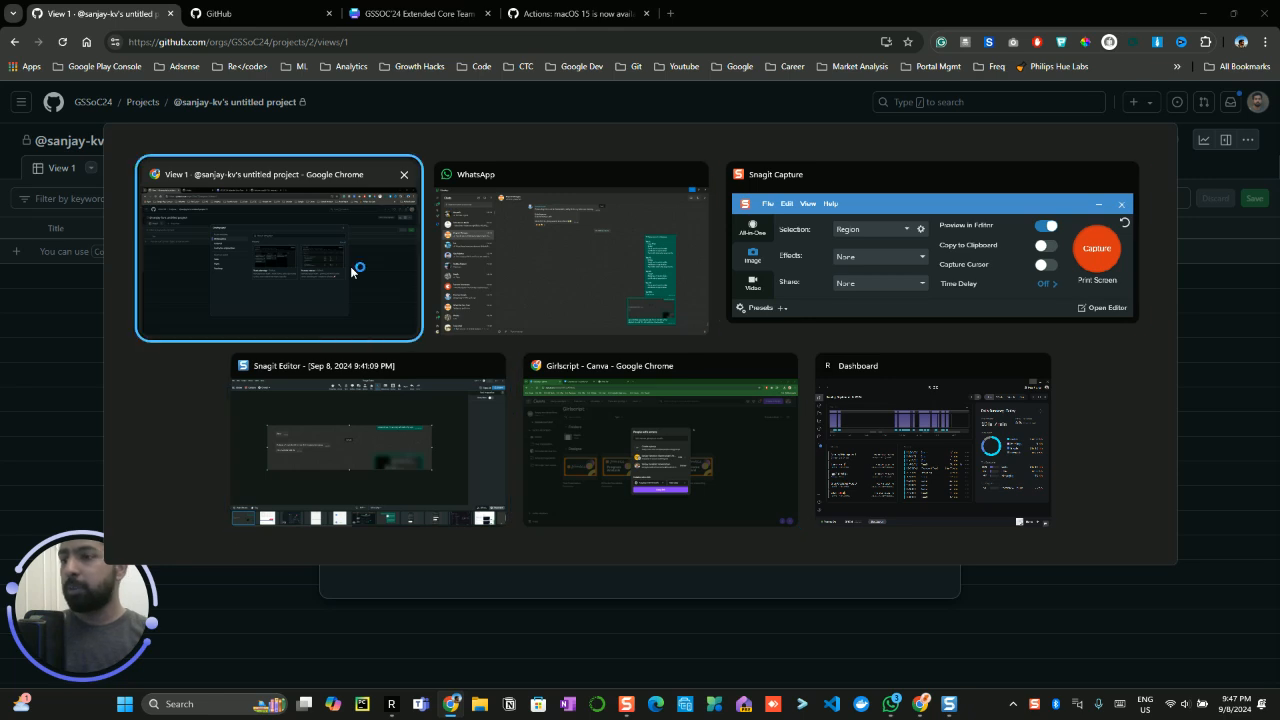
key(alt+Tab)
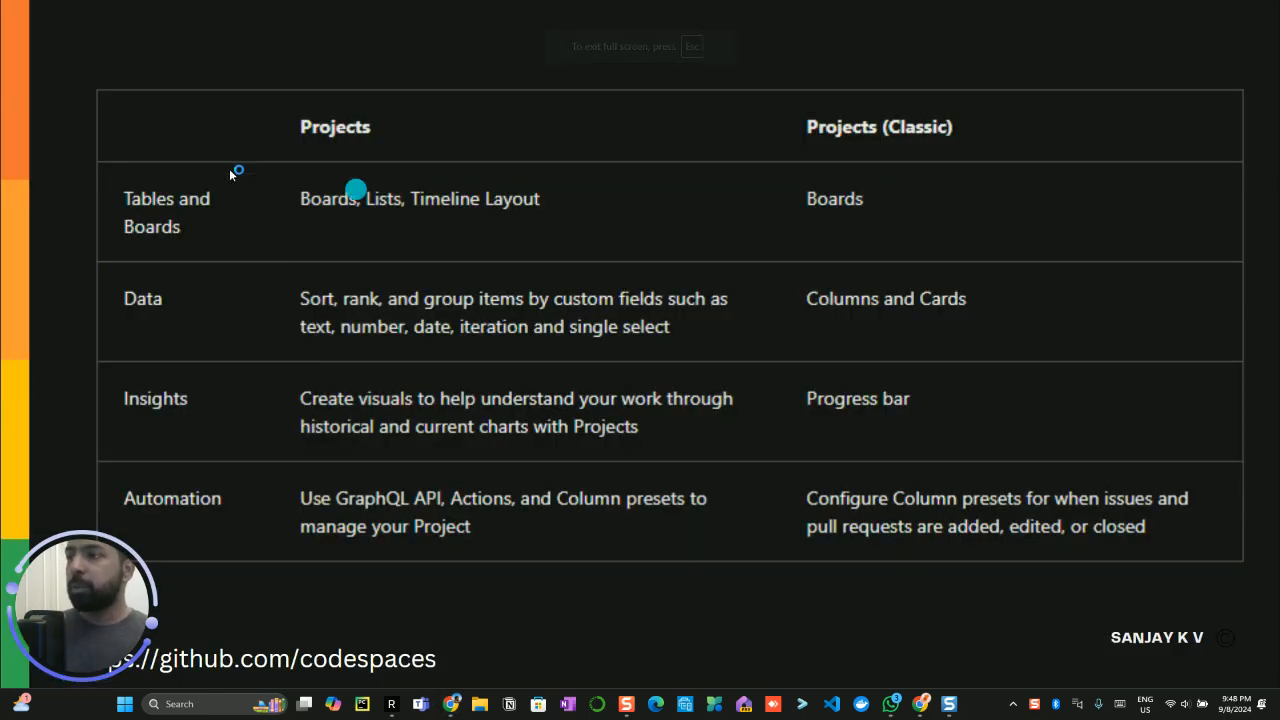
- Draw temporary arrows on the comparison slide, pointing out Tables and Boards, the "Boards, Lists, Timeline Layout" entry, and the Automation and Insights rows under Projects
mouse_move(326, 156)
mouse_down()
mouse_move(366, 126)
mouse_move(229, 129)
mouse_move(308, 153)
mouse_up()
mouse_move(722, 143)
mouse_down()
mouse_move(778, 142)
mouse_move(760, 137)
mouse_move(730, 182)
mouse_up()
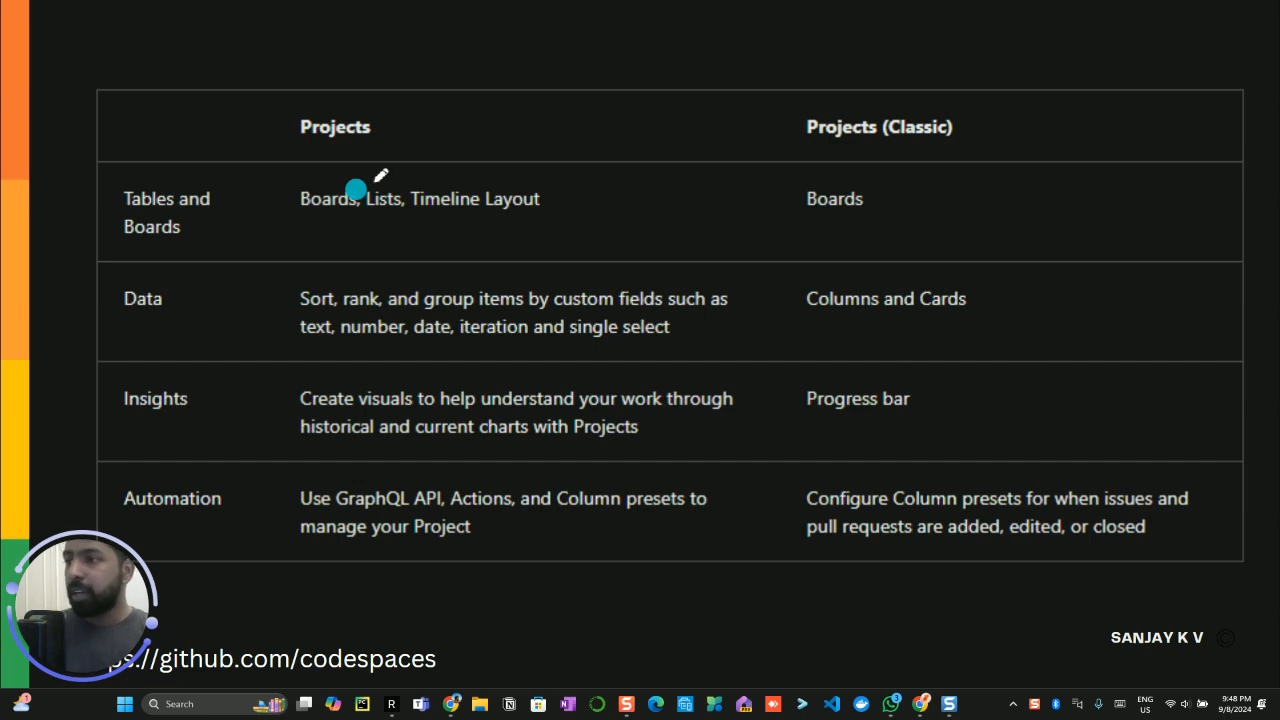
mouse_move(148, 99)
mouse_down()
mouse_move(154, 171)
mouse_move(175, 137)
mouse_up()
mouse_move(648, 208)
mouse_down()
mouse_move(583, 177)
mouse_move(592, 218)
mouse_up()
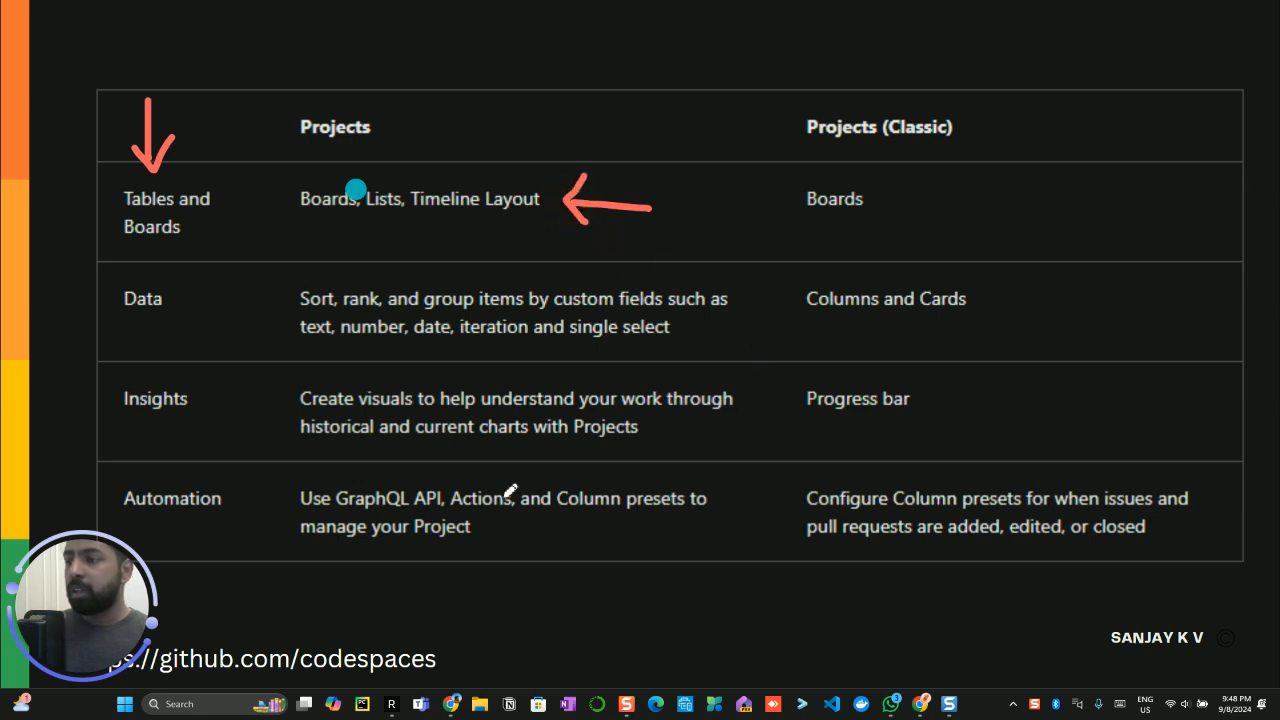
mouse_move(718, 547)
mouse_down()
mouse_move(634, 531)
mouse_move(647, 548)
mouse_up()
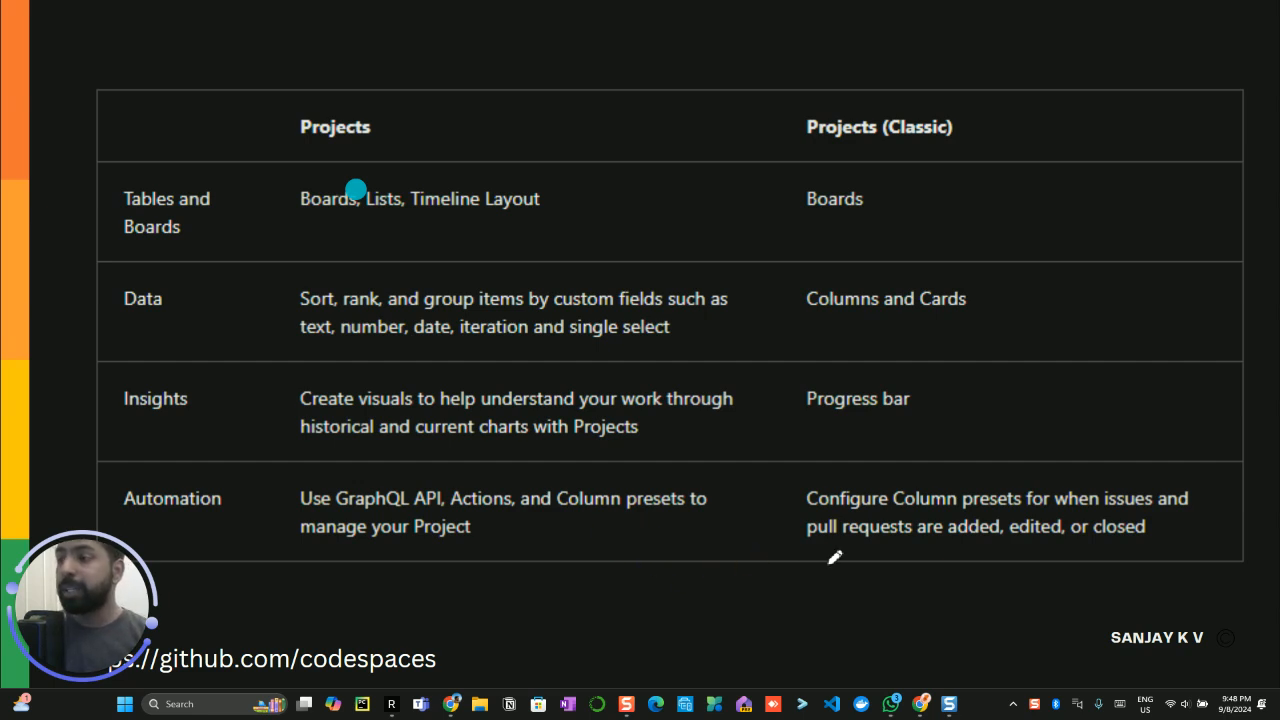
mouse_move(723, 437)
mouse_down()
mouse_move(656, 430)
mouse_move(671, 449)
mouse_up()
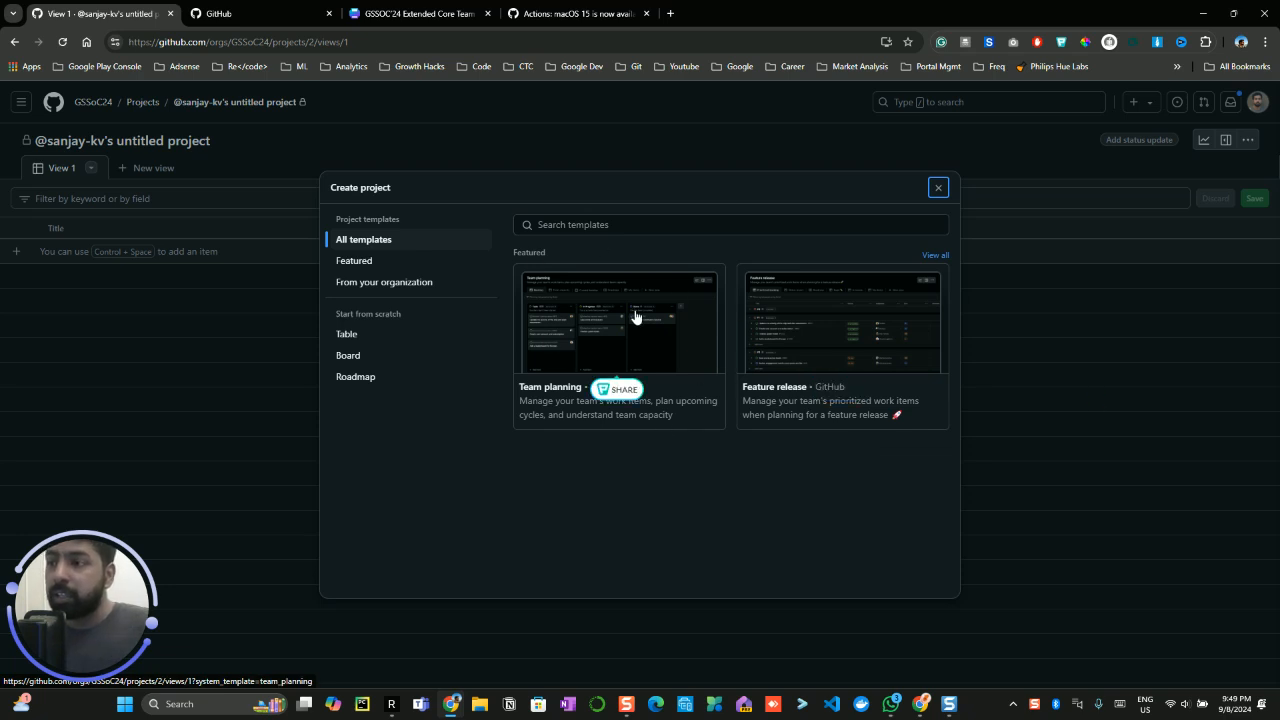
- Look through the organization's own and the featured project templates, including Kanban, Bug tracker, Iterative development and Roadmap
click(438, 283)
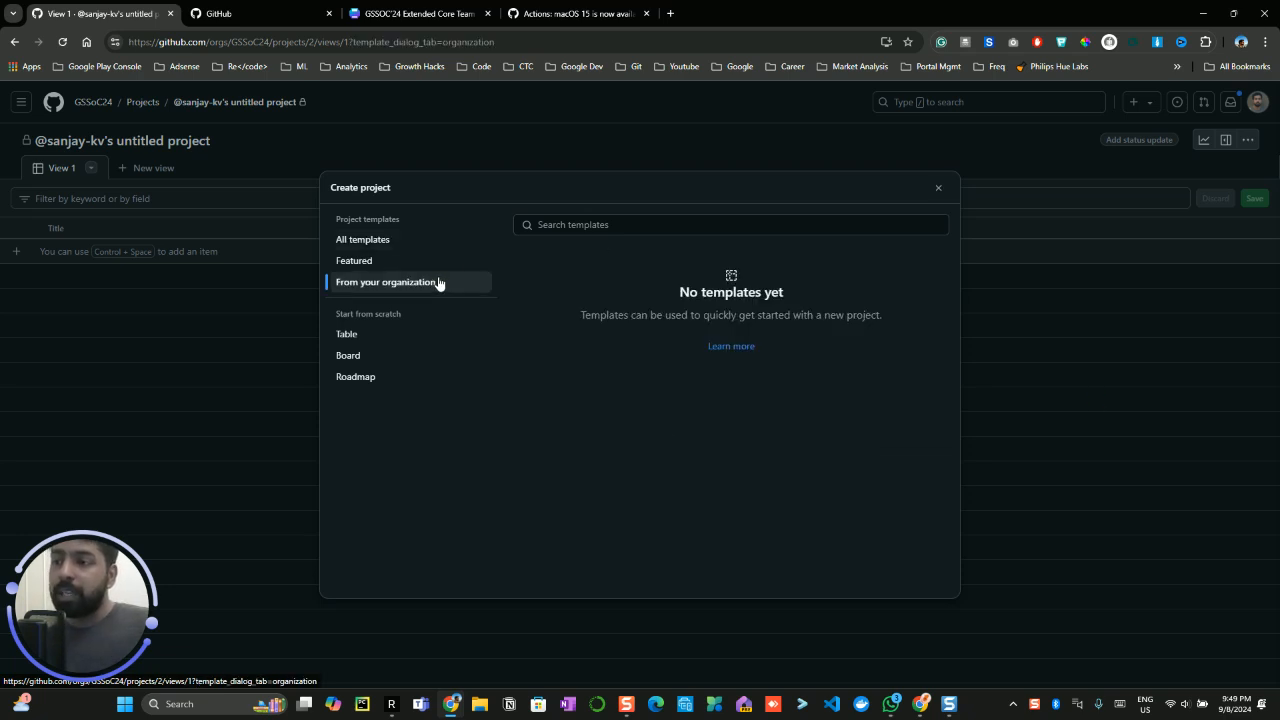
click(414, 262)
scroll(873, 446, down, 1)
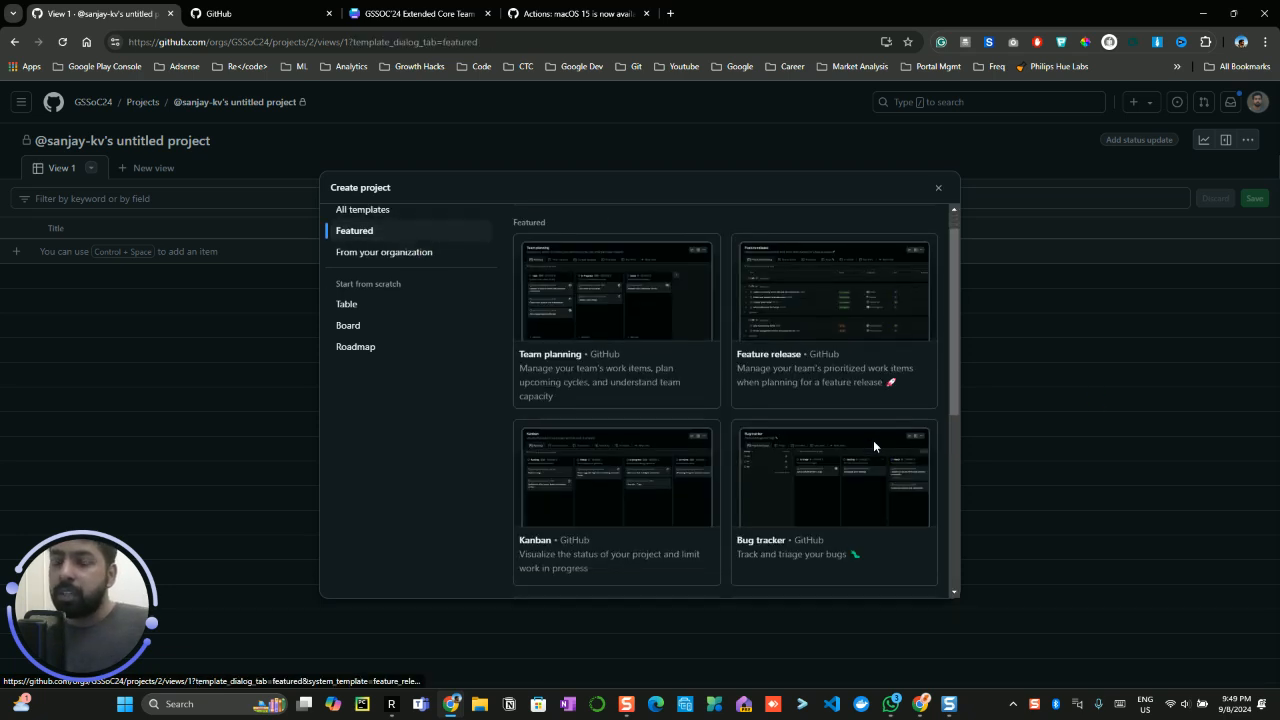
scroll(860, 448, down, 3)
scroll(826, 460, up, 2)
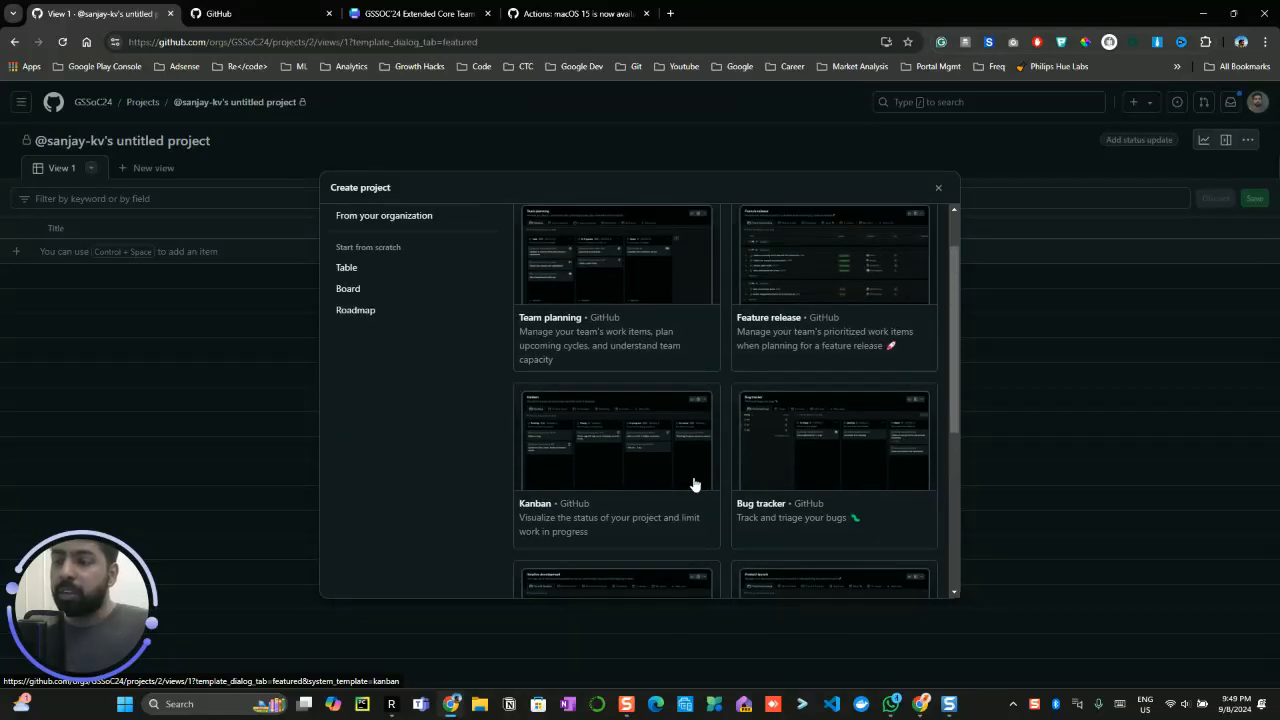
scroll(677, 500, down, 2)
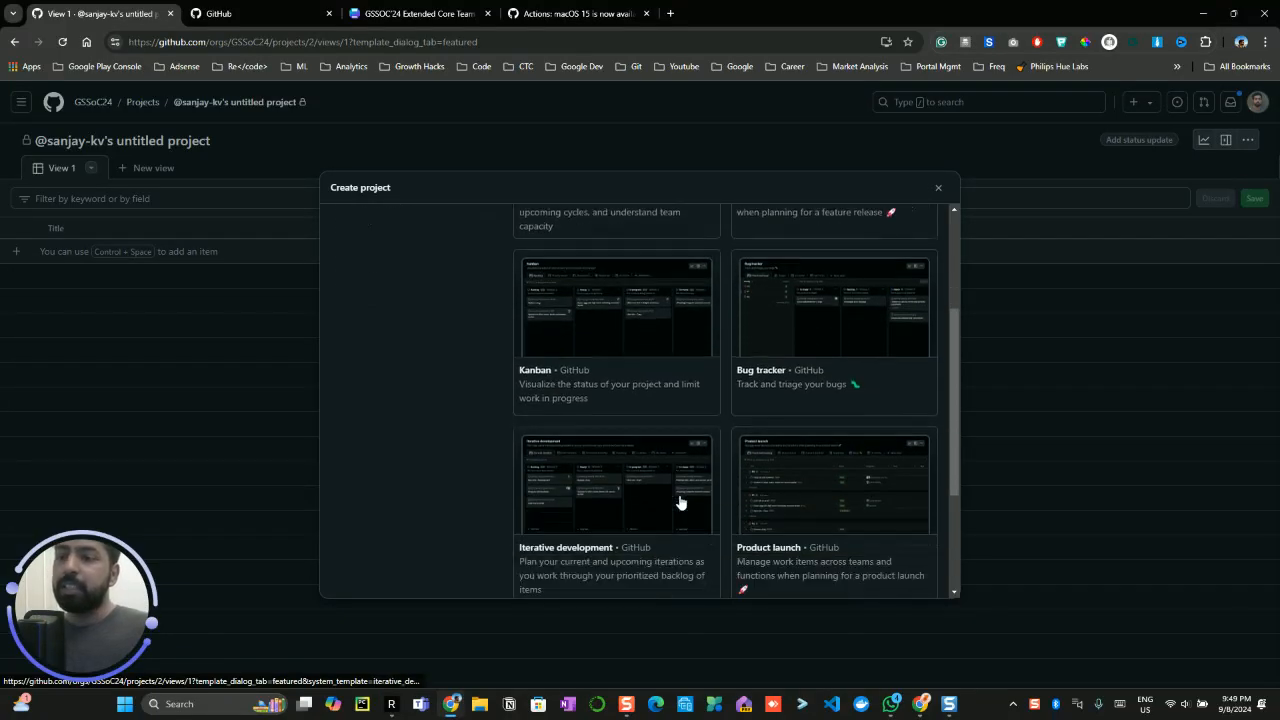
scroll(679, 502, down, 1)
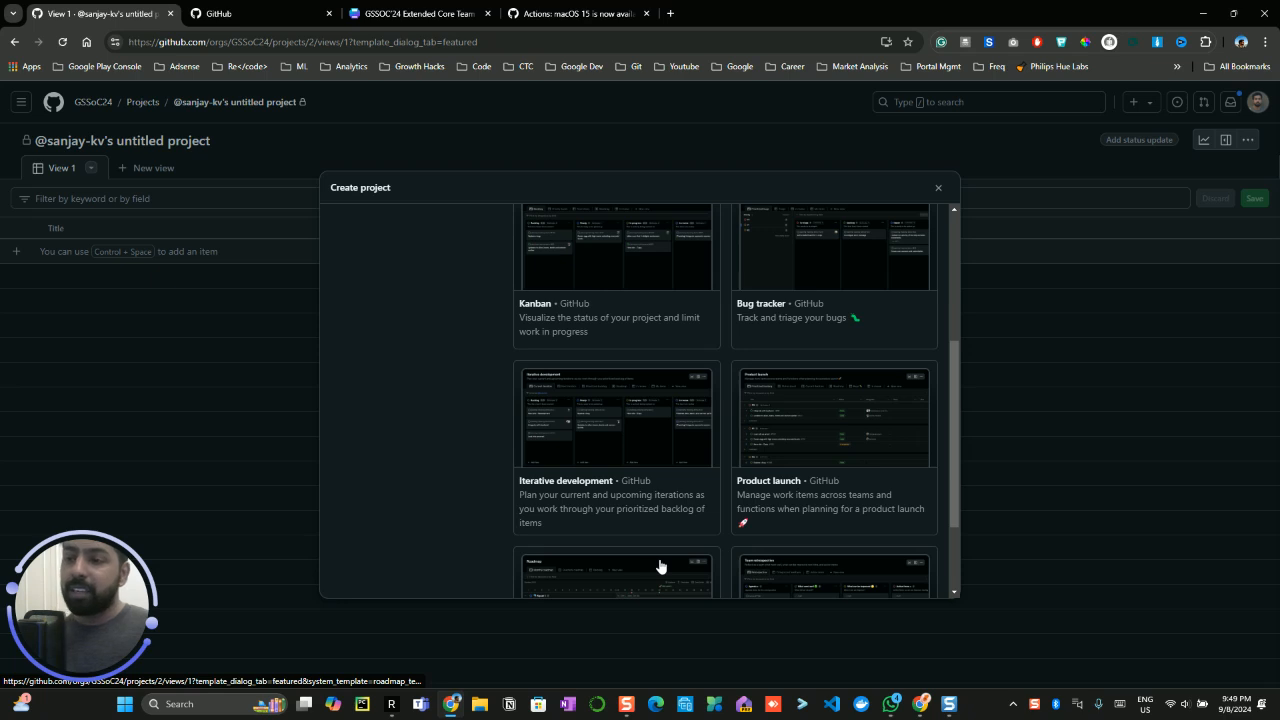
scroll(675, 546, down, 2)
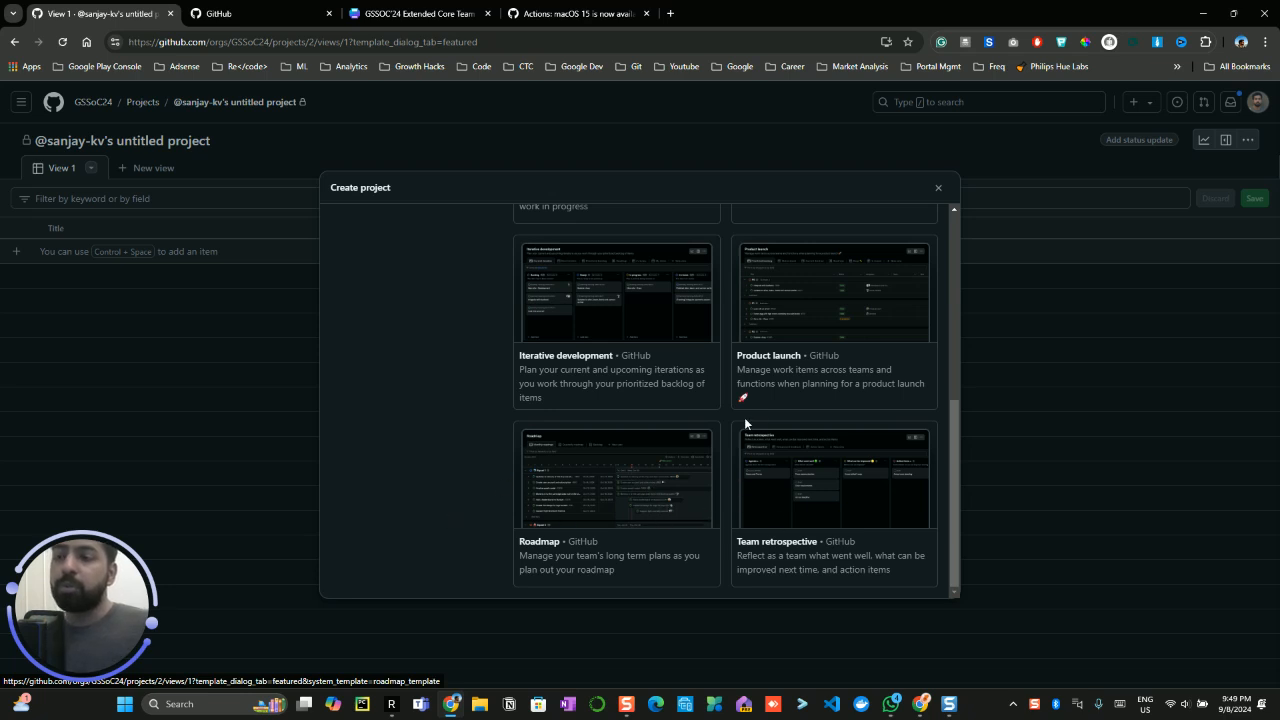
- Create the project from the featured Kanban template, keeping the default project name
scroll(706, 528, up, 4)
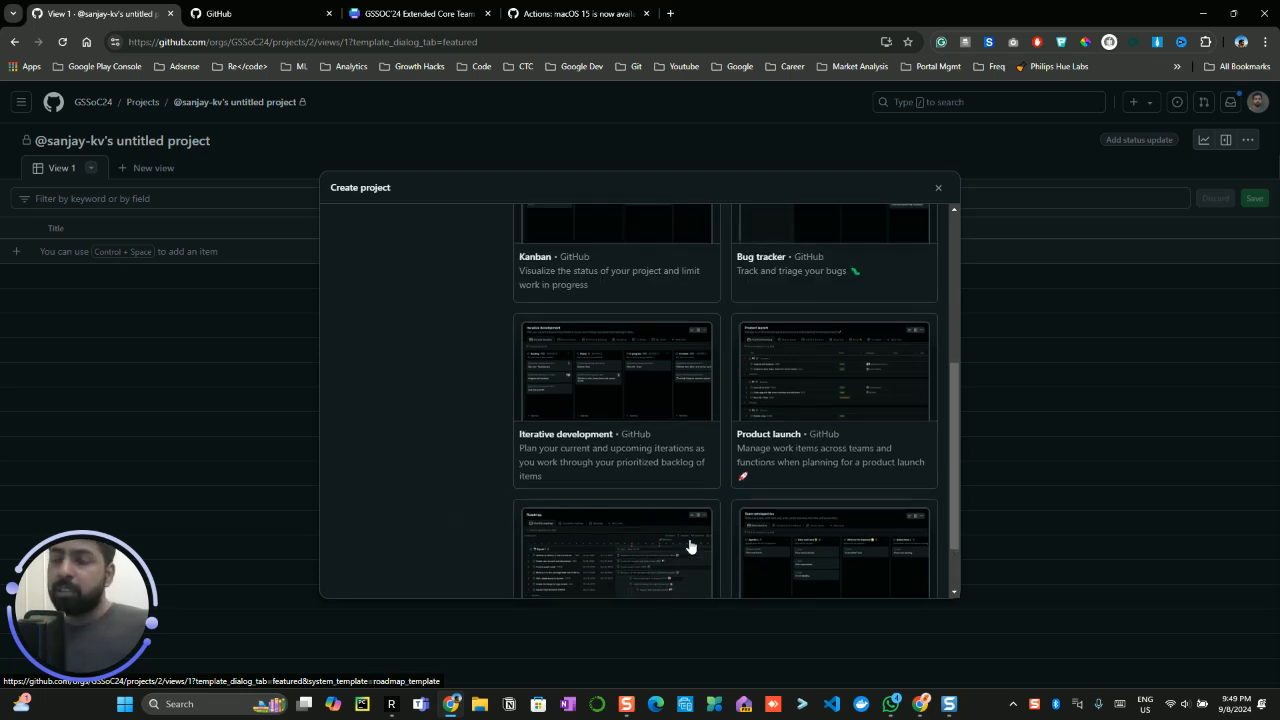
click(645, 412)
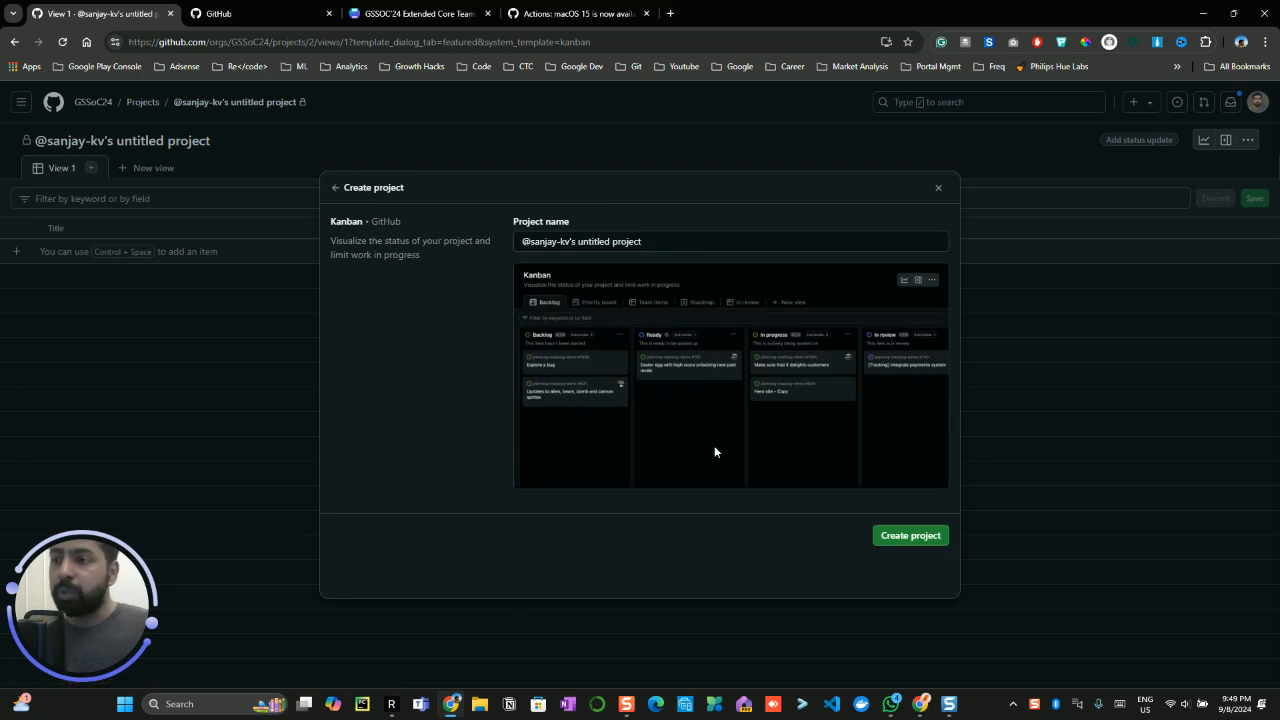
click(888, 538)
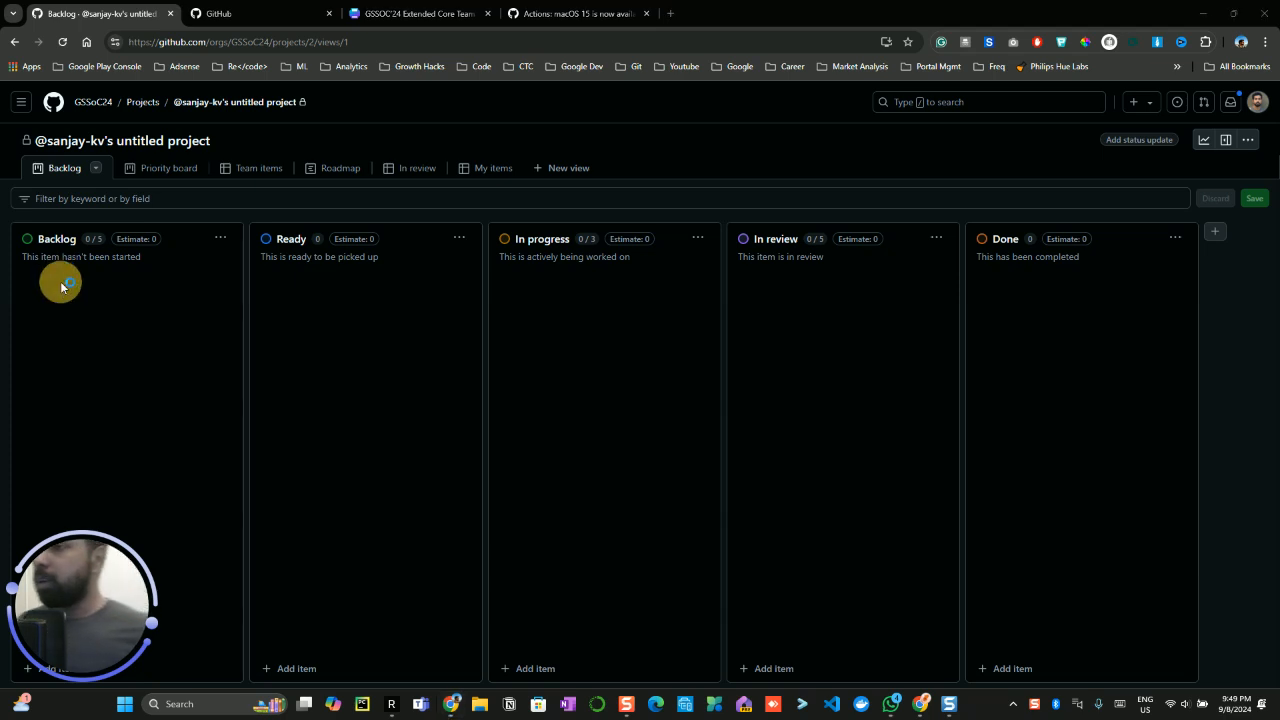
- Examine the actions offered for the Backlog column and the layouts available for a new view, without changing anything
click(220, 238)
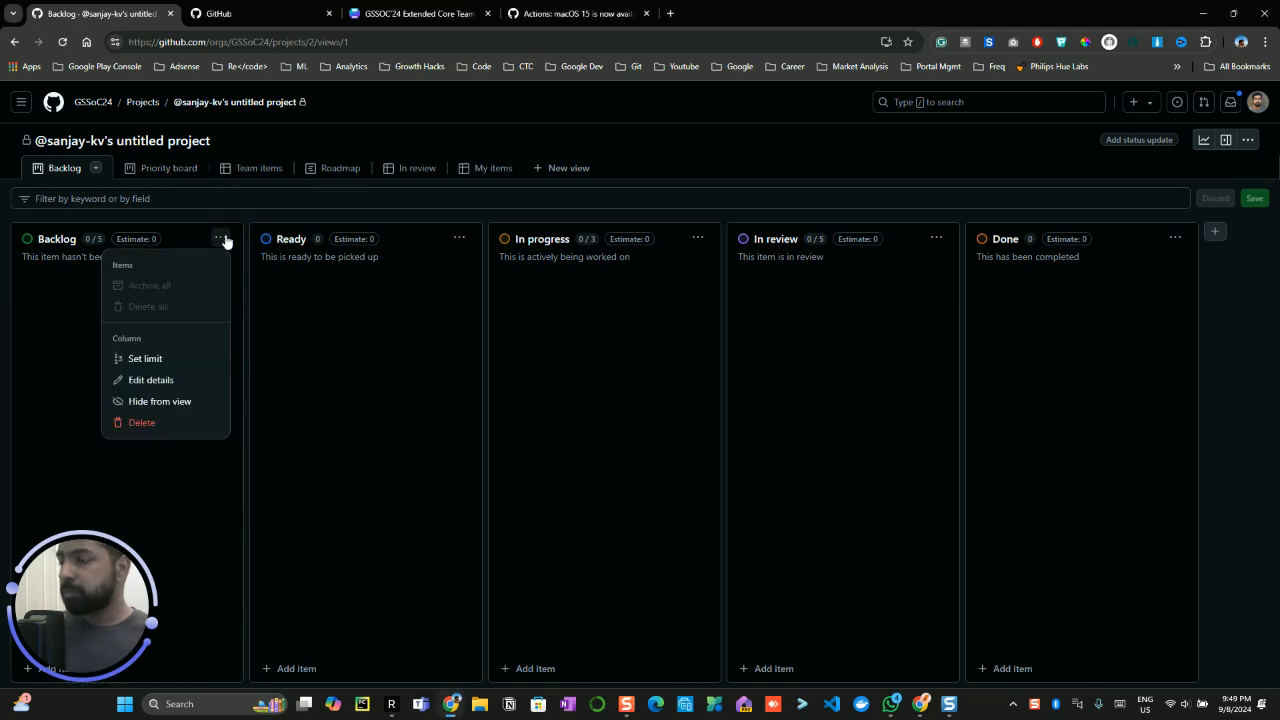
click(224, 239)
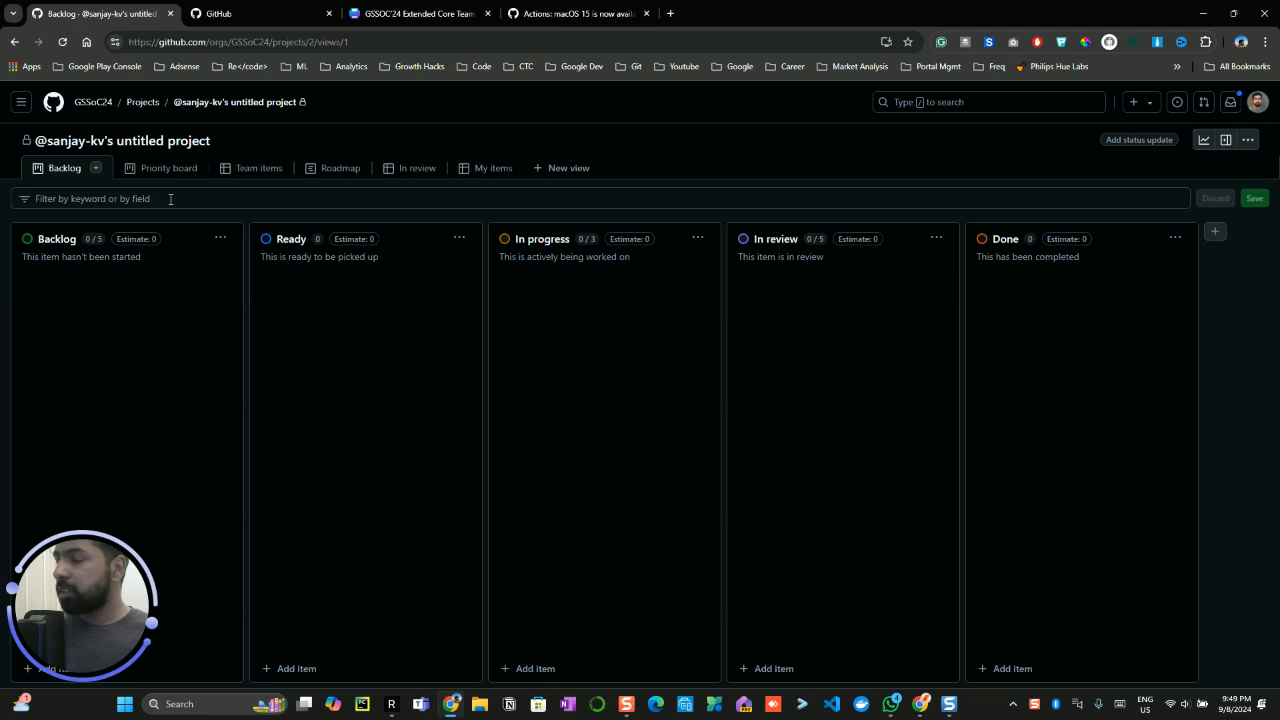
click(574, 169)
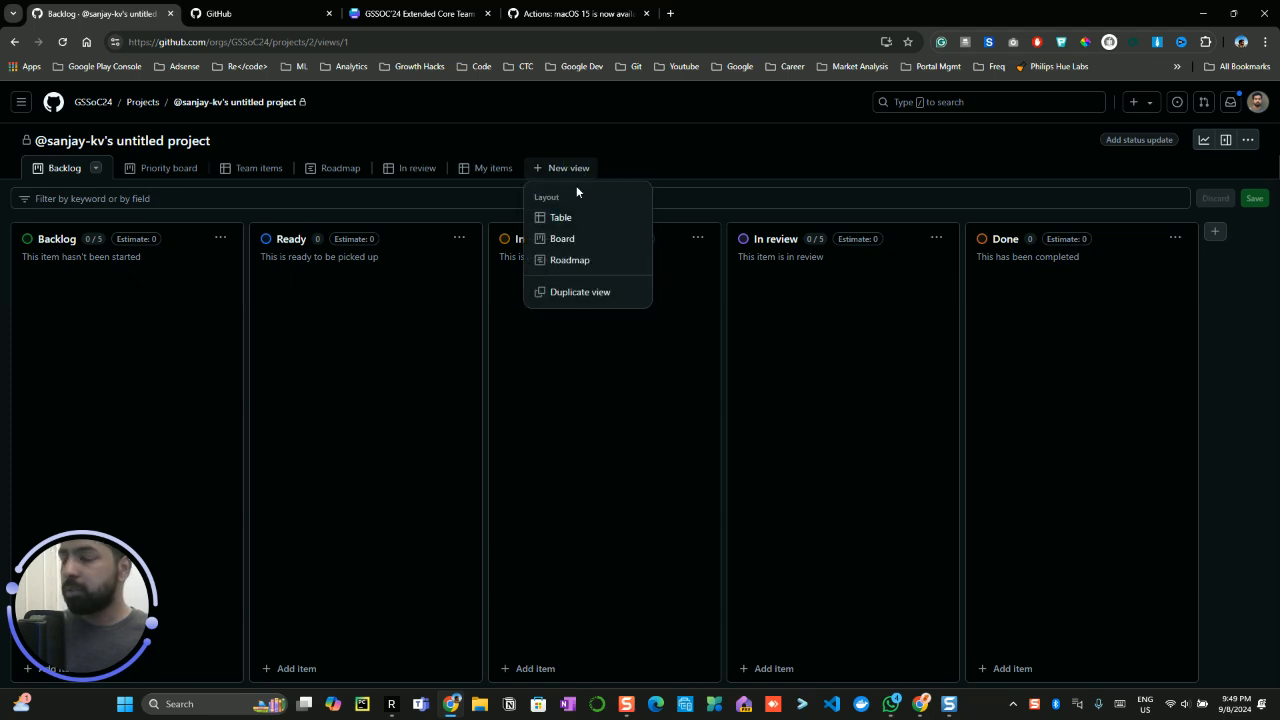
click(696, 196)
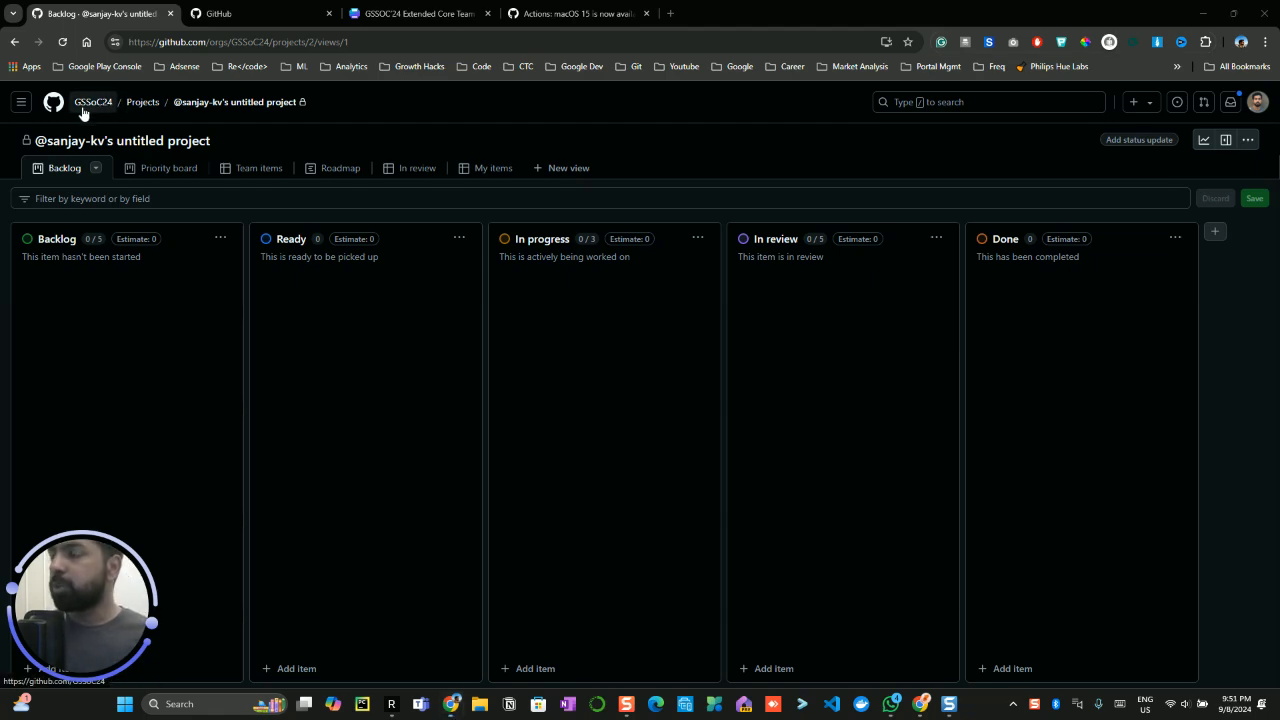
- Open the GSSoC24 organization in a separate tab and go to the issues of its being-an-GSSoc24 repository
ctrl+click(83, 112)
click(268, 12)
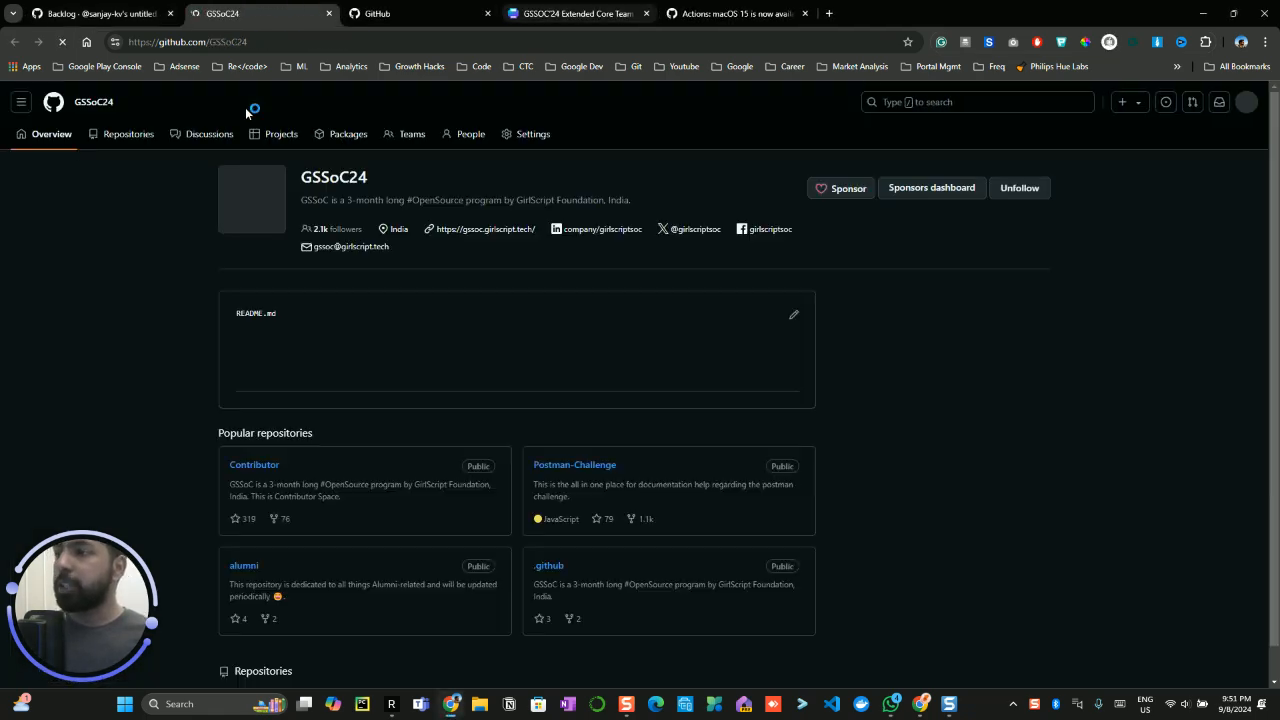
scroll(208, 415, down, 3)
click(253, 474)
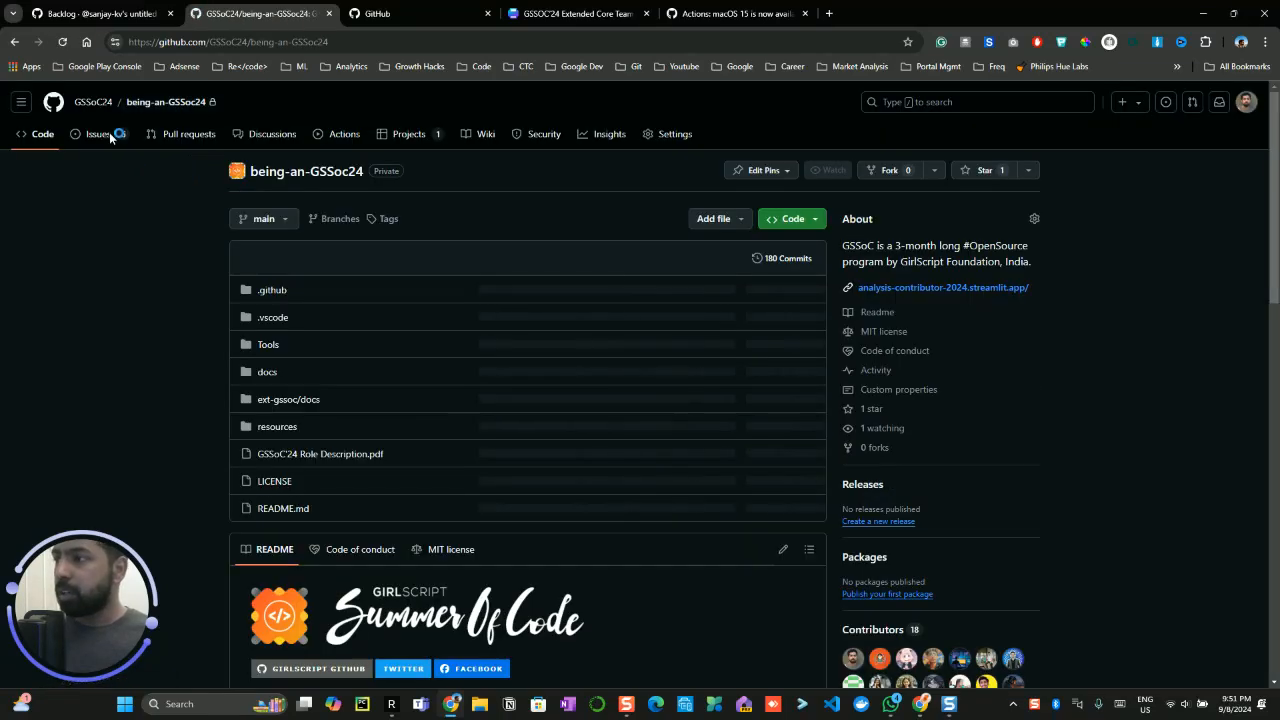
click(110, 137)
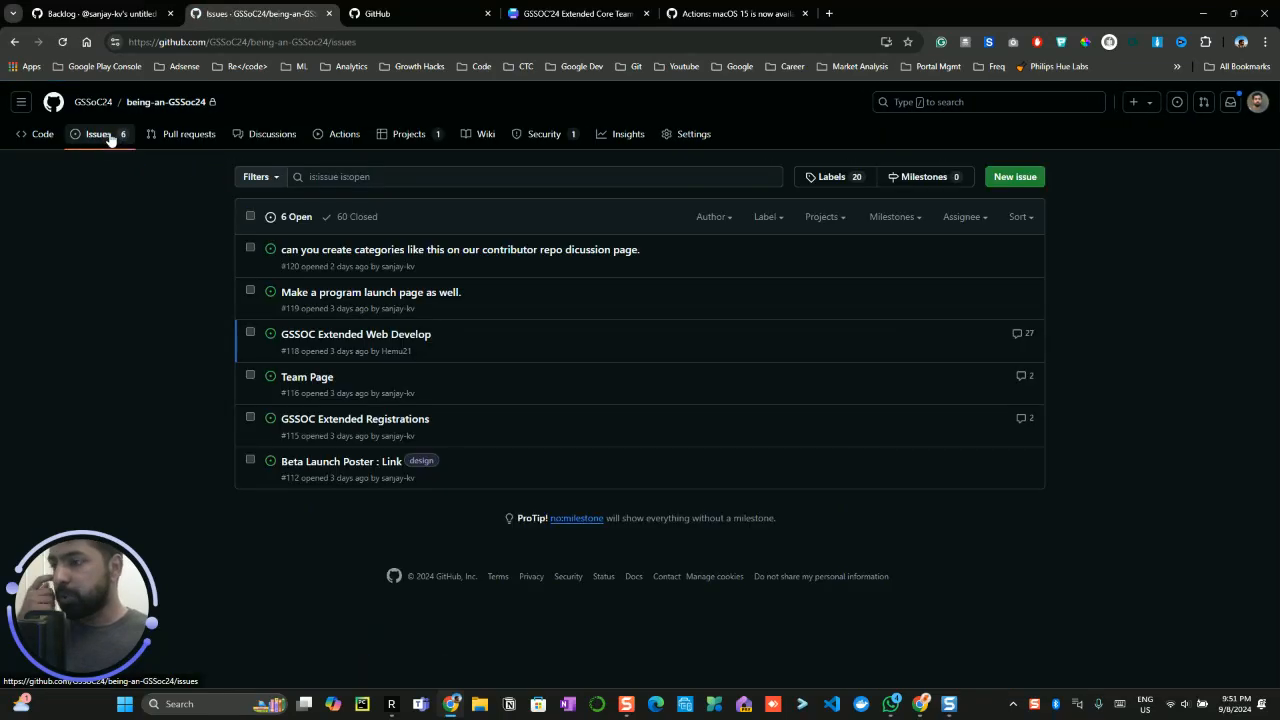
- Add the "Beta Launch Poster : Link" issue to the untitled project and set its status to Done
click(352, 463)
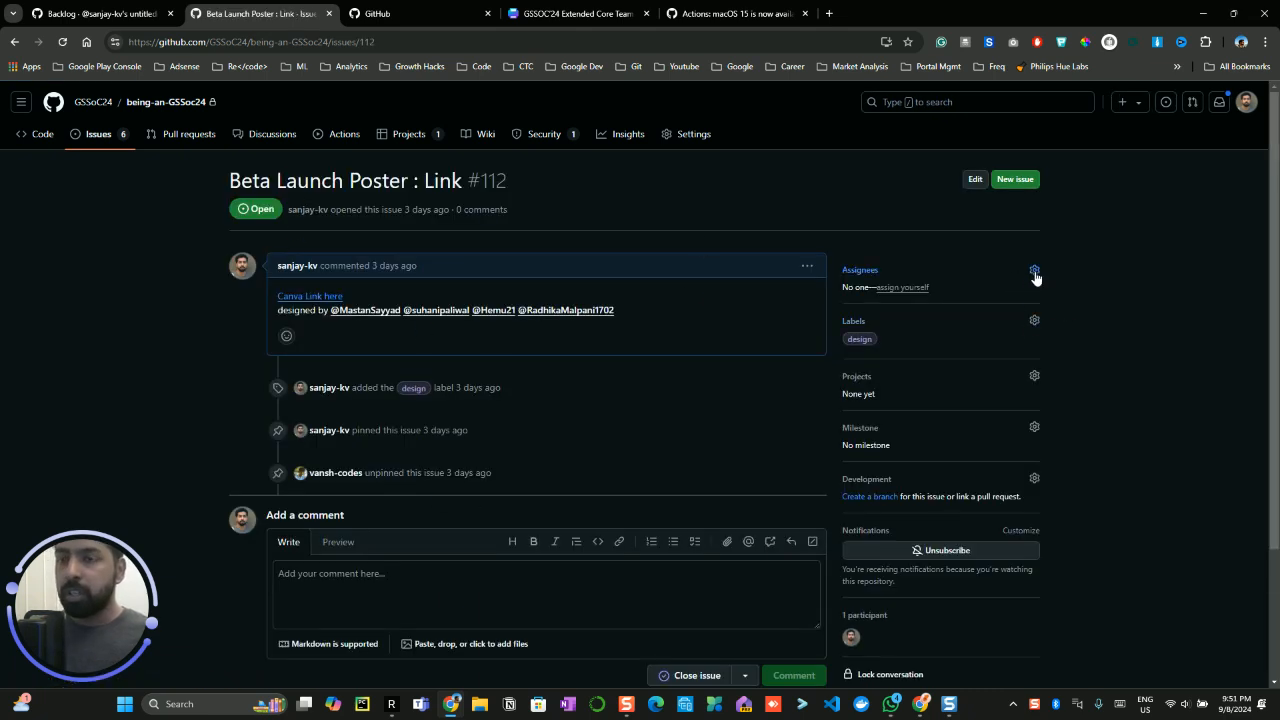
click(1034, 377)
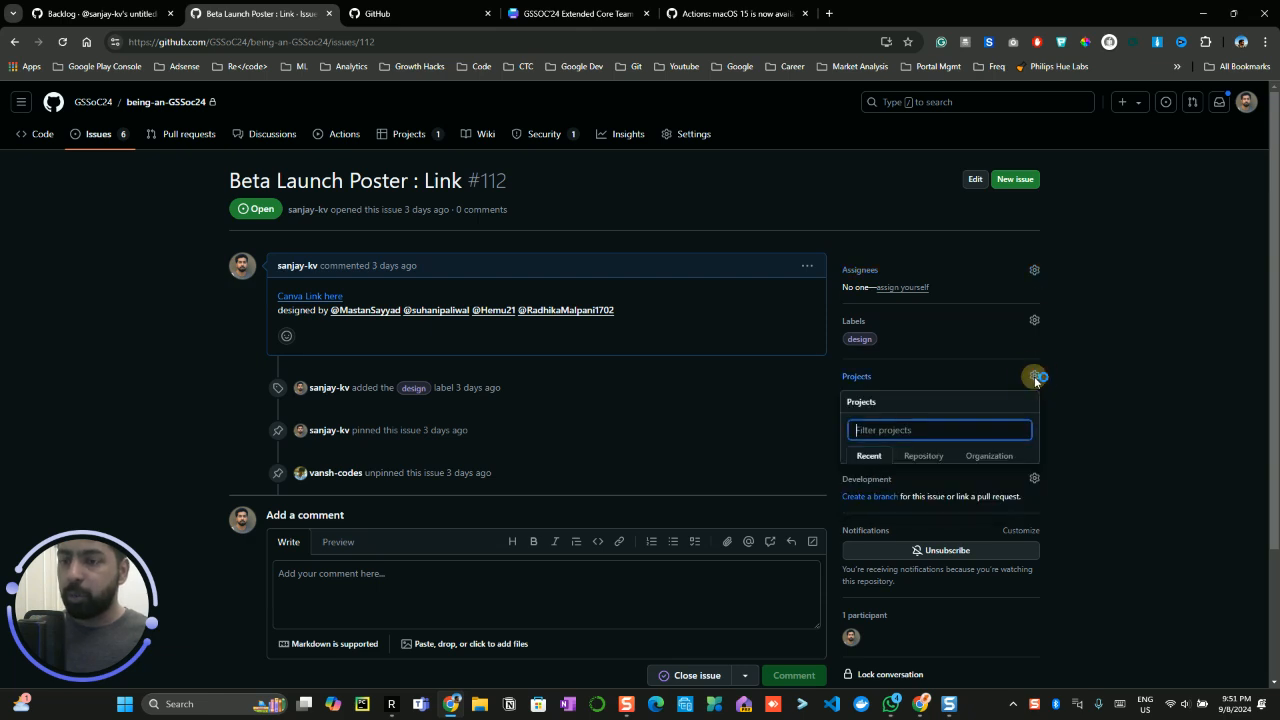
click(1205, 470)
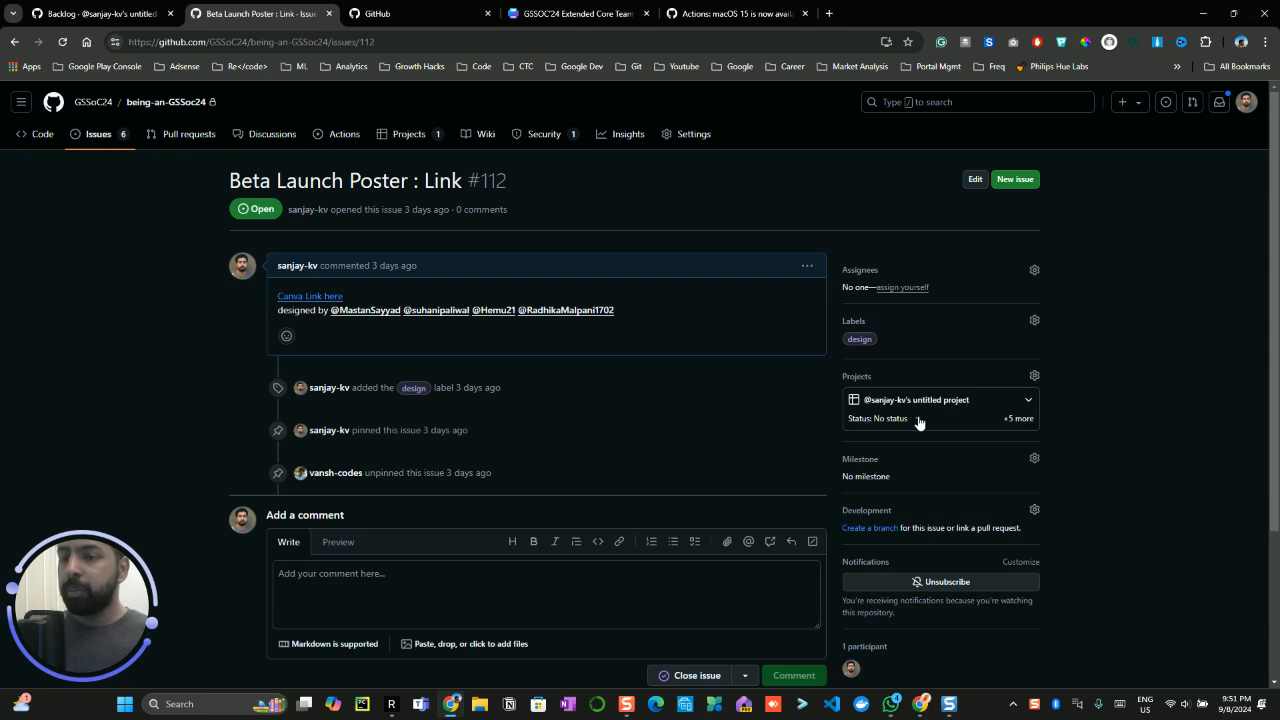
click(918, 419)
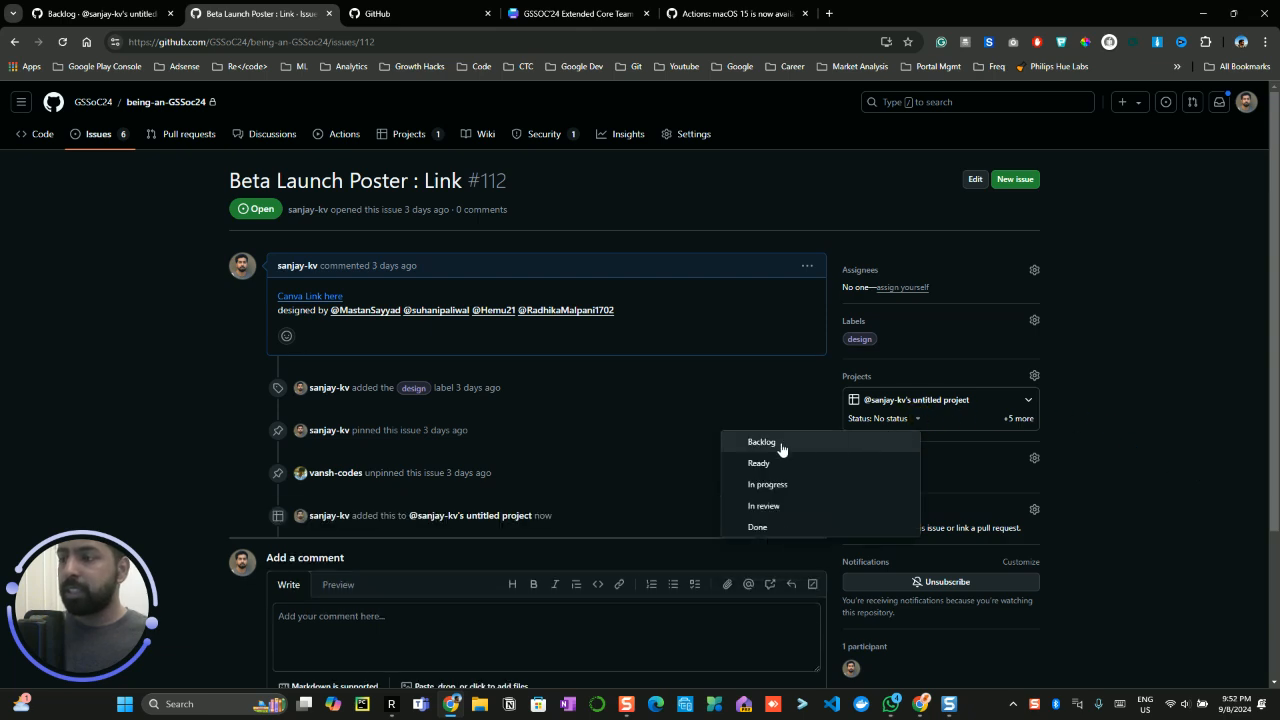
click(760, 526)
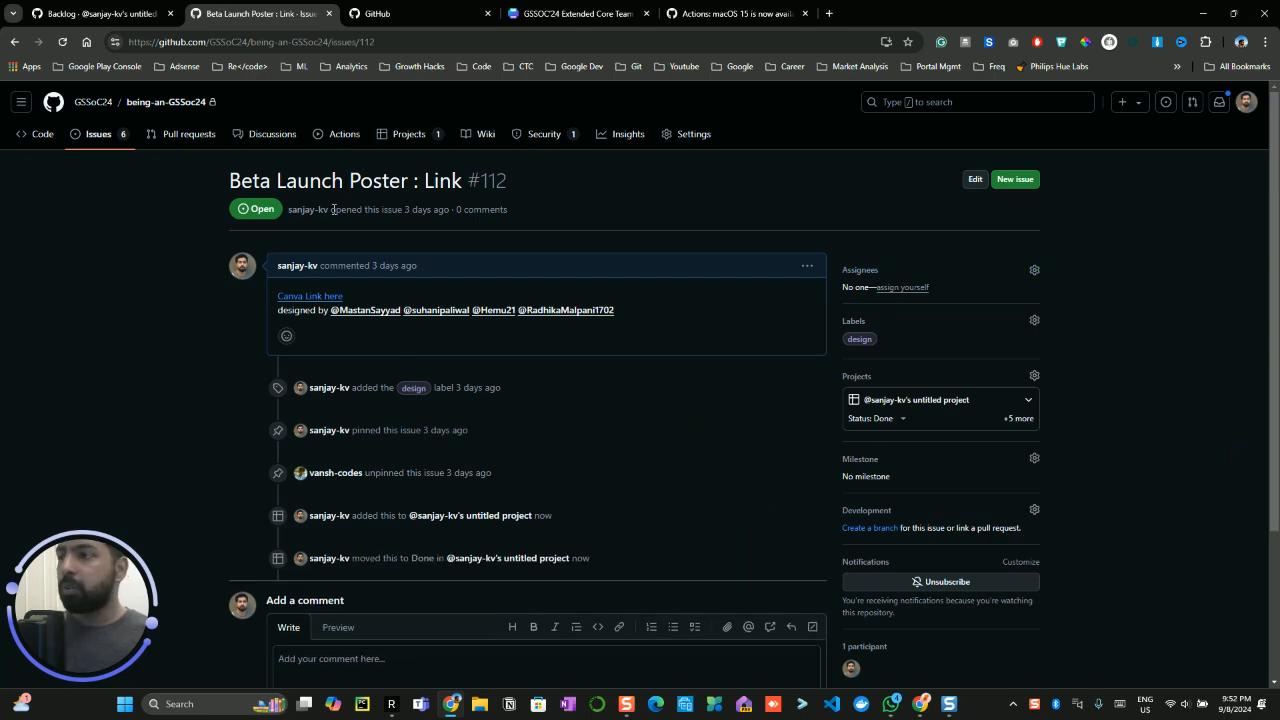
- Add the "GSSOC Extended Registrations" issue to the untitled project and set its status to In progress
click(100, 134)
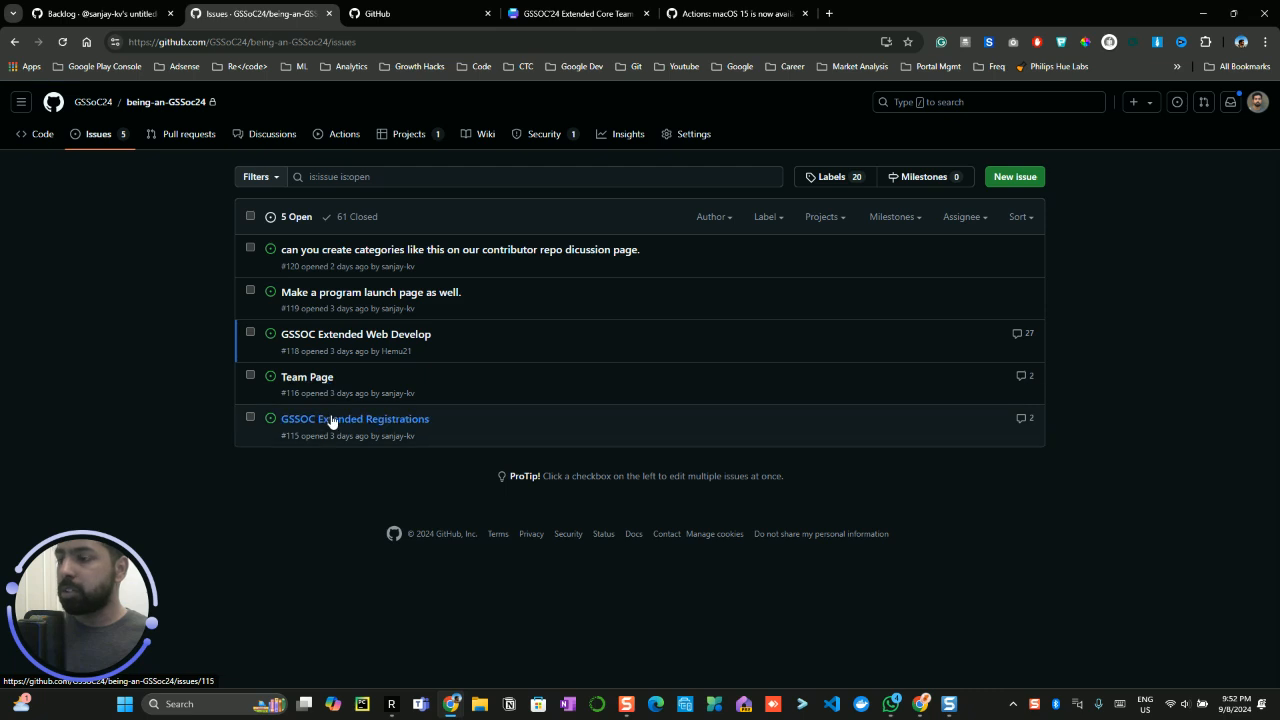
click(332, 420)
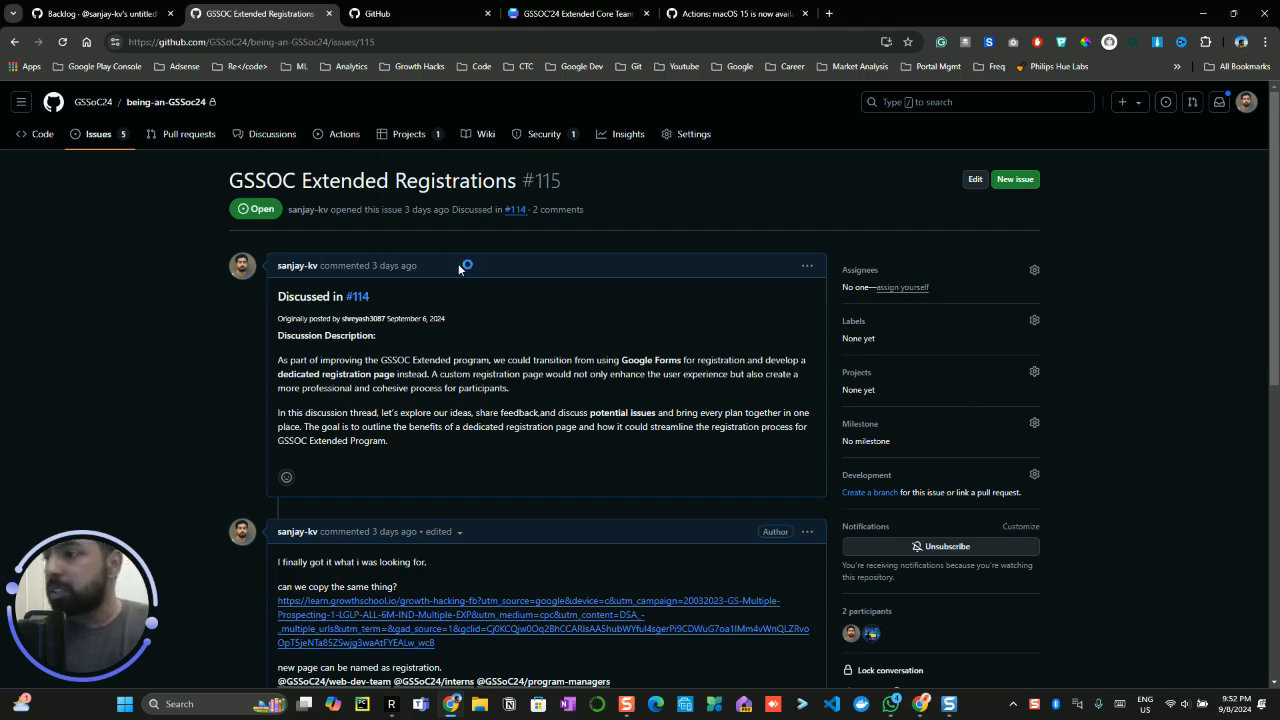
scroll(737, 434, down, 7)
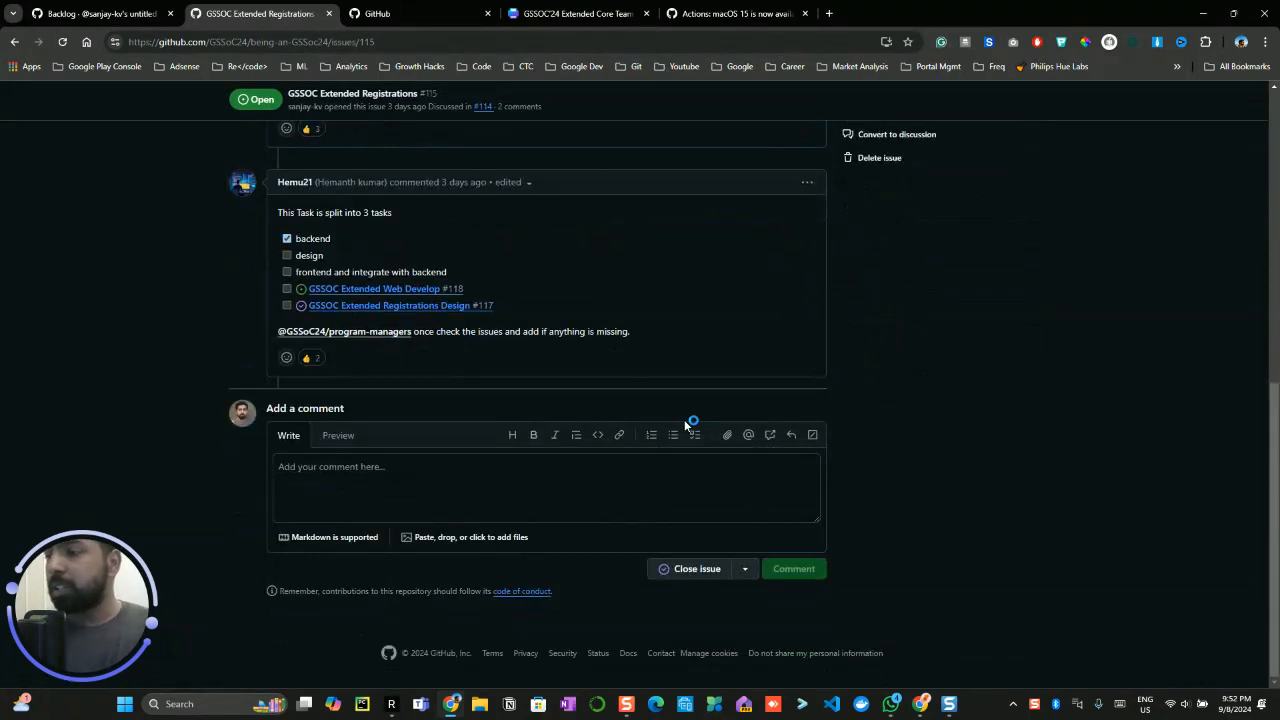
scroll(909, 343, up, 10)
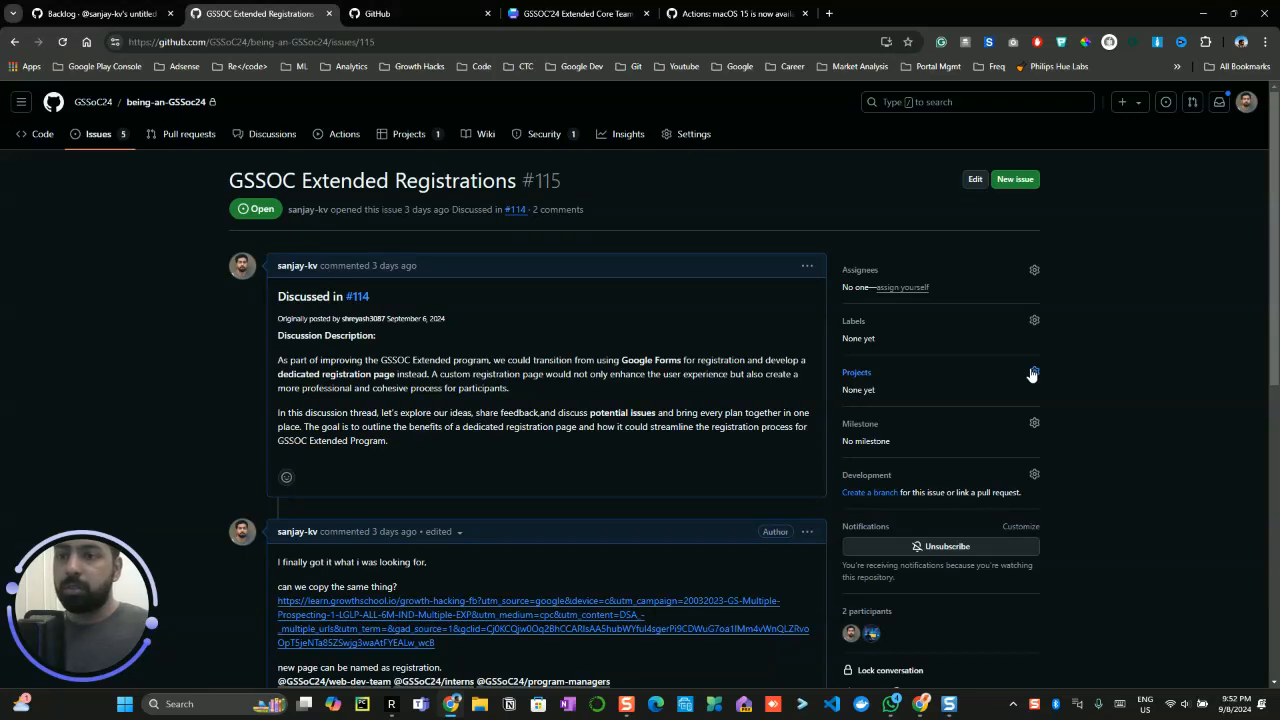
click(1032, 374)
click(903, 479)
click(920, 403)
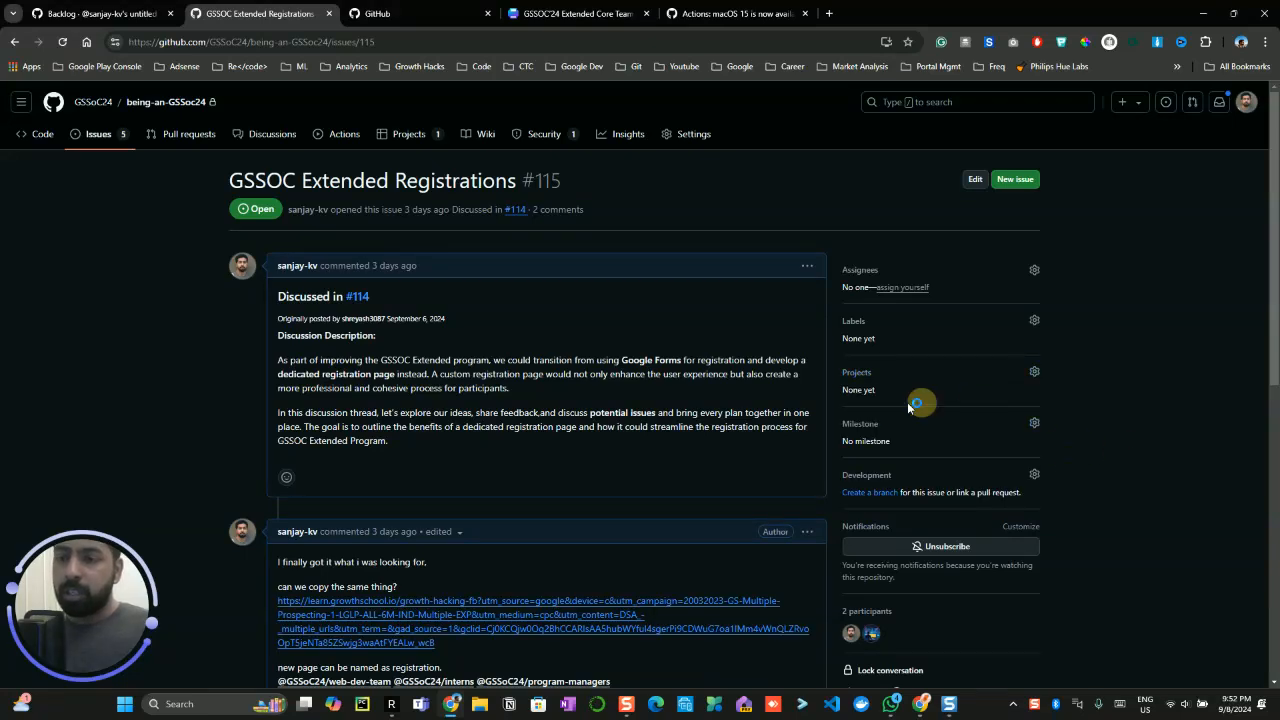
click(890, 414)
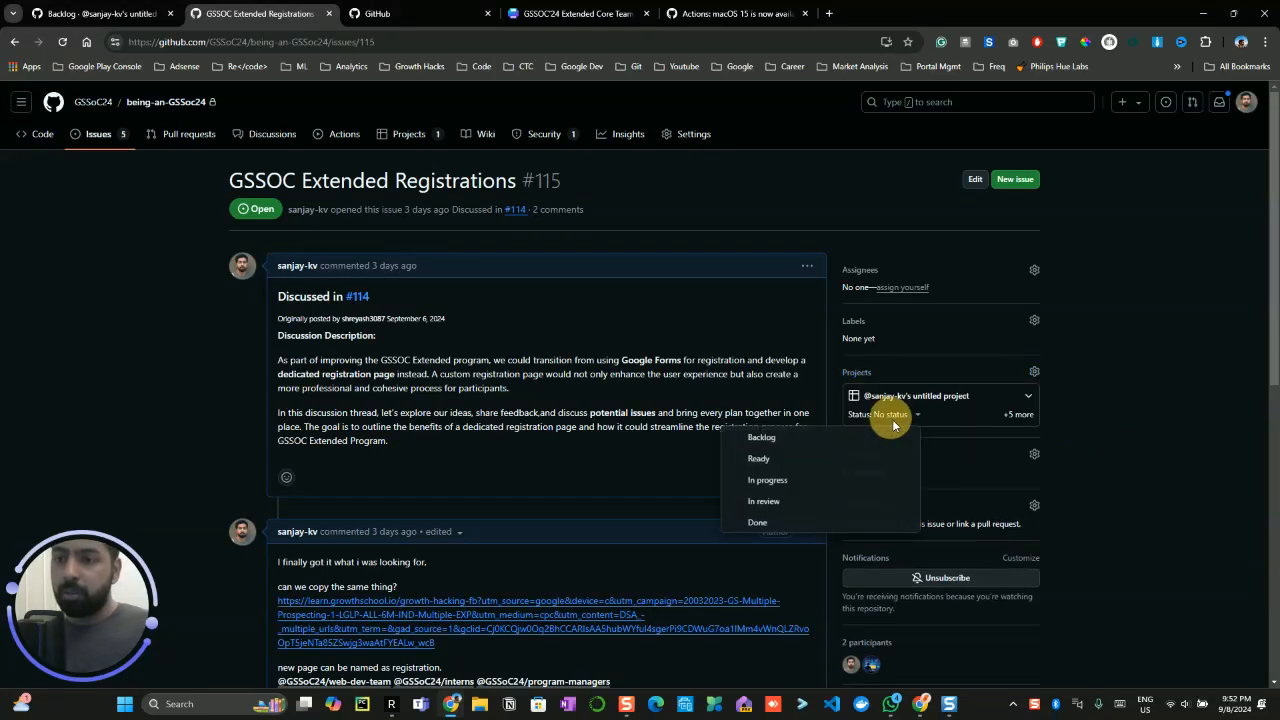
click(770, 482)
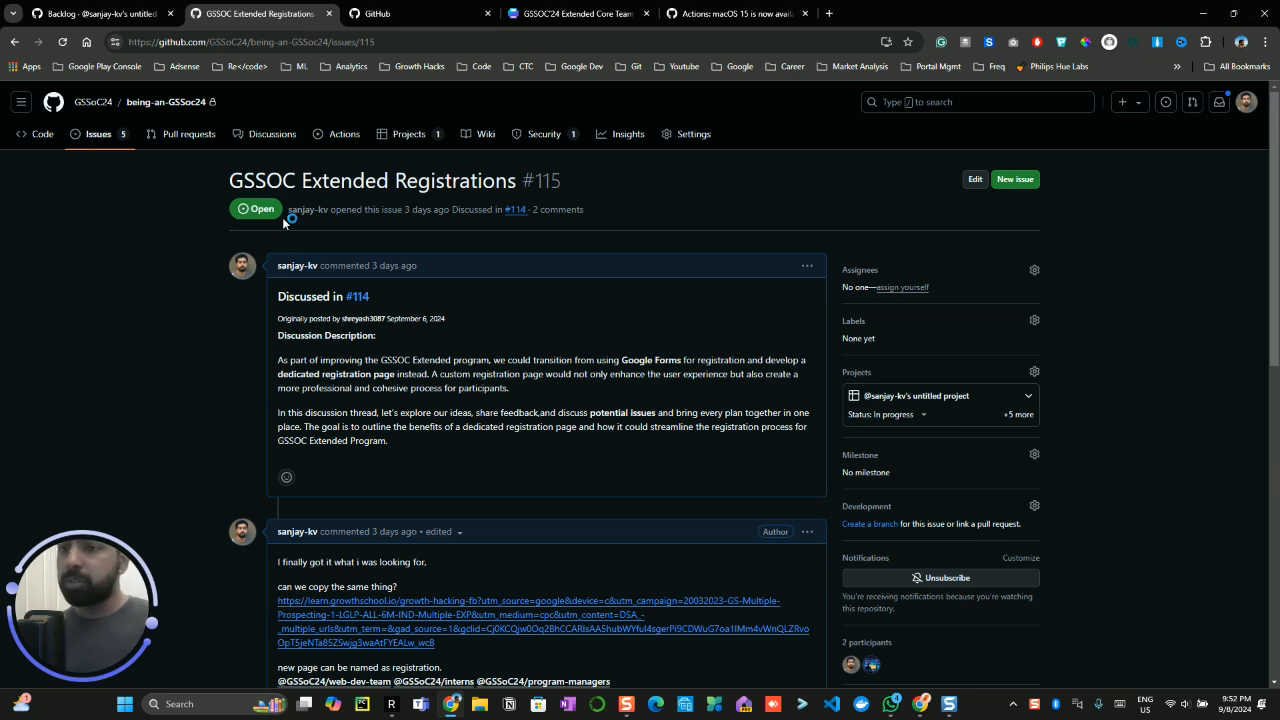
- Add the "Team Page" issue to the untitled project and set its status to In review
click(112, 136)
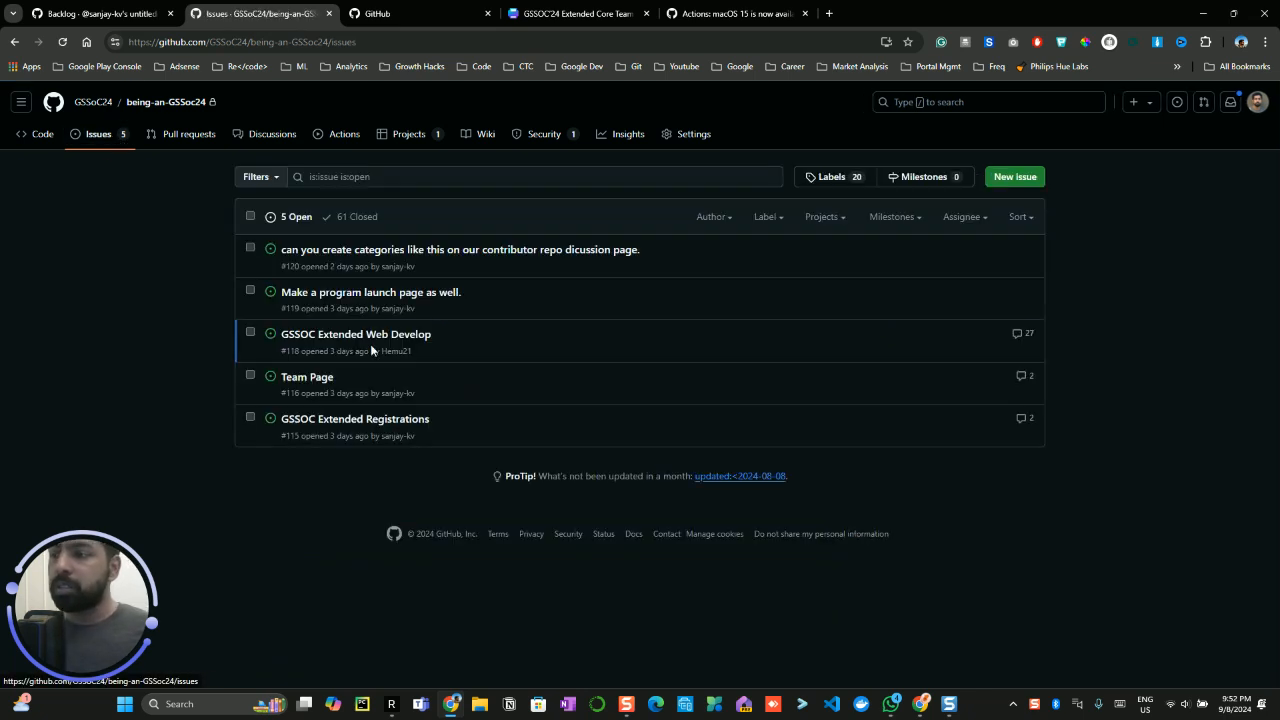
click(307, 378)
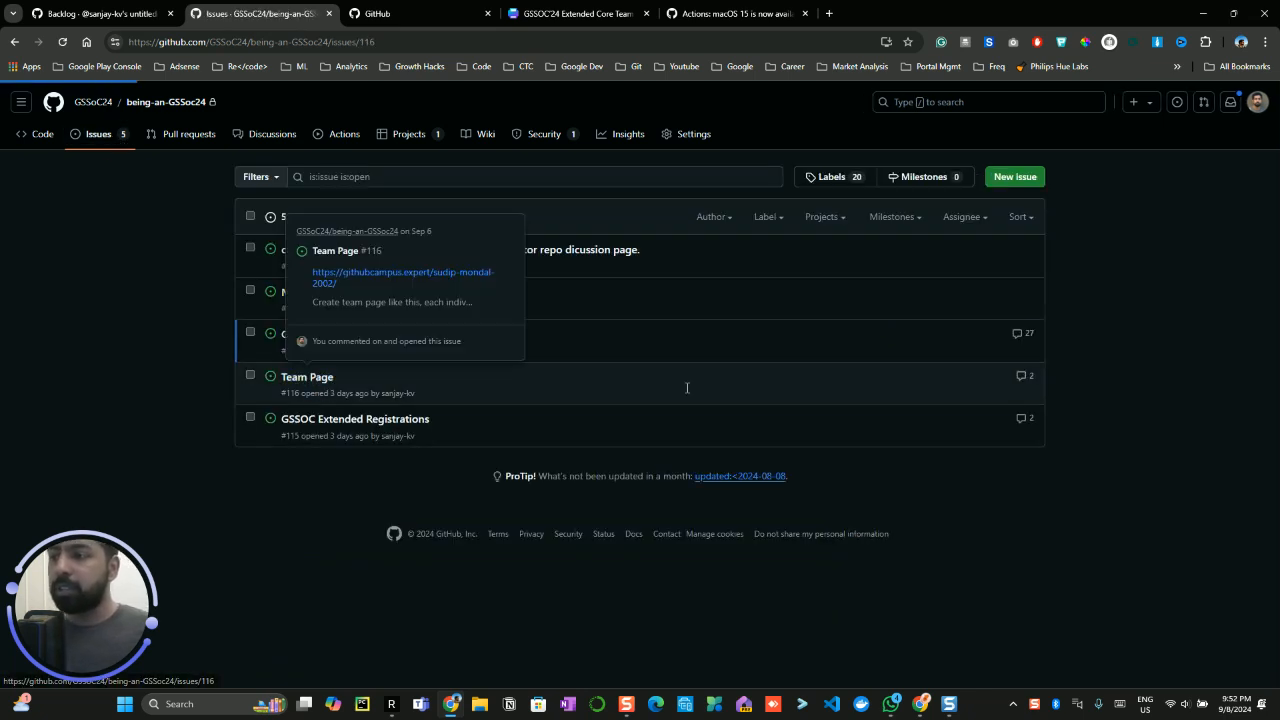
click(1036, 373)
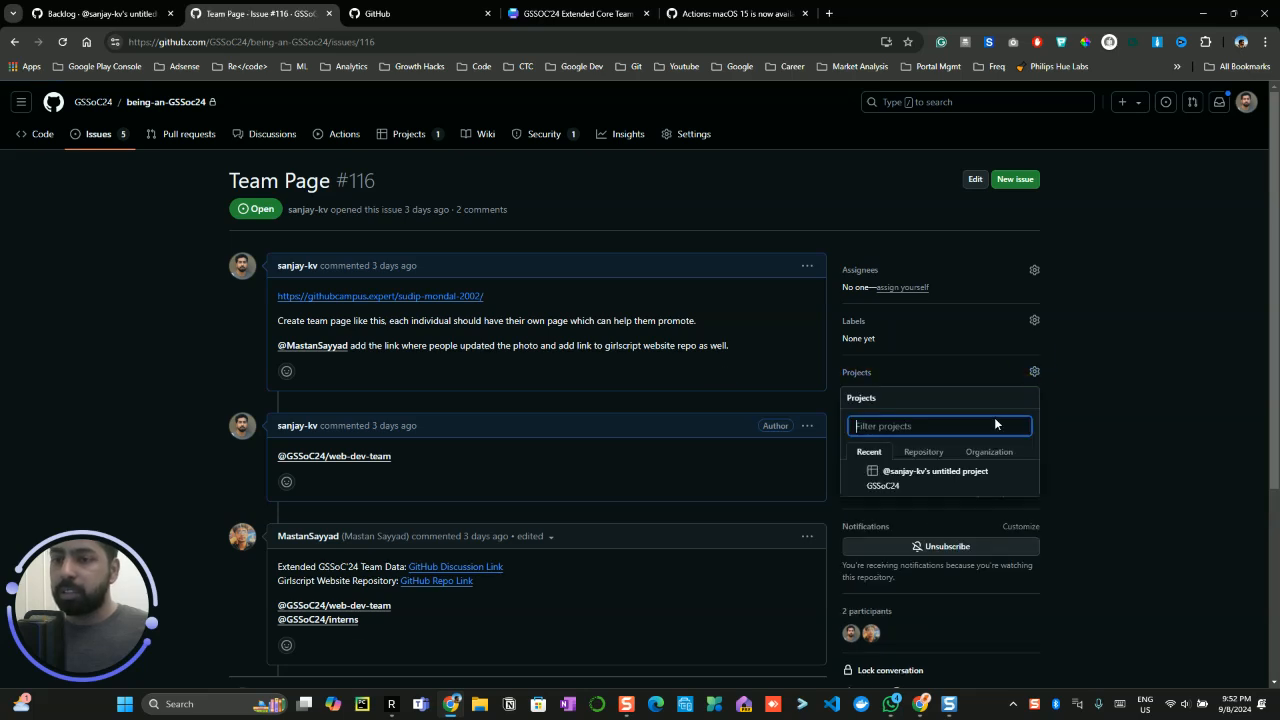
click(1163, 424)
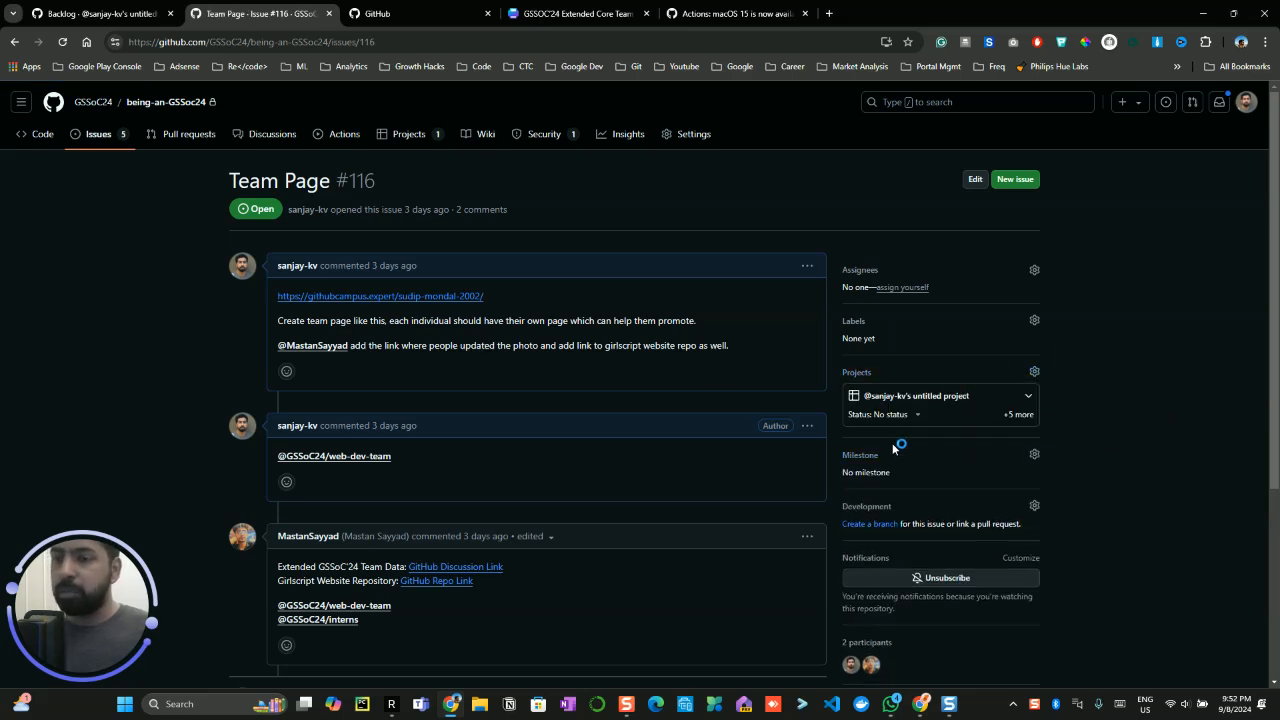
click(916, 415)
click(797, 503)
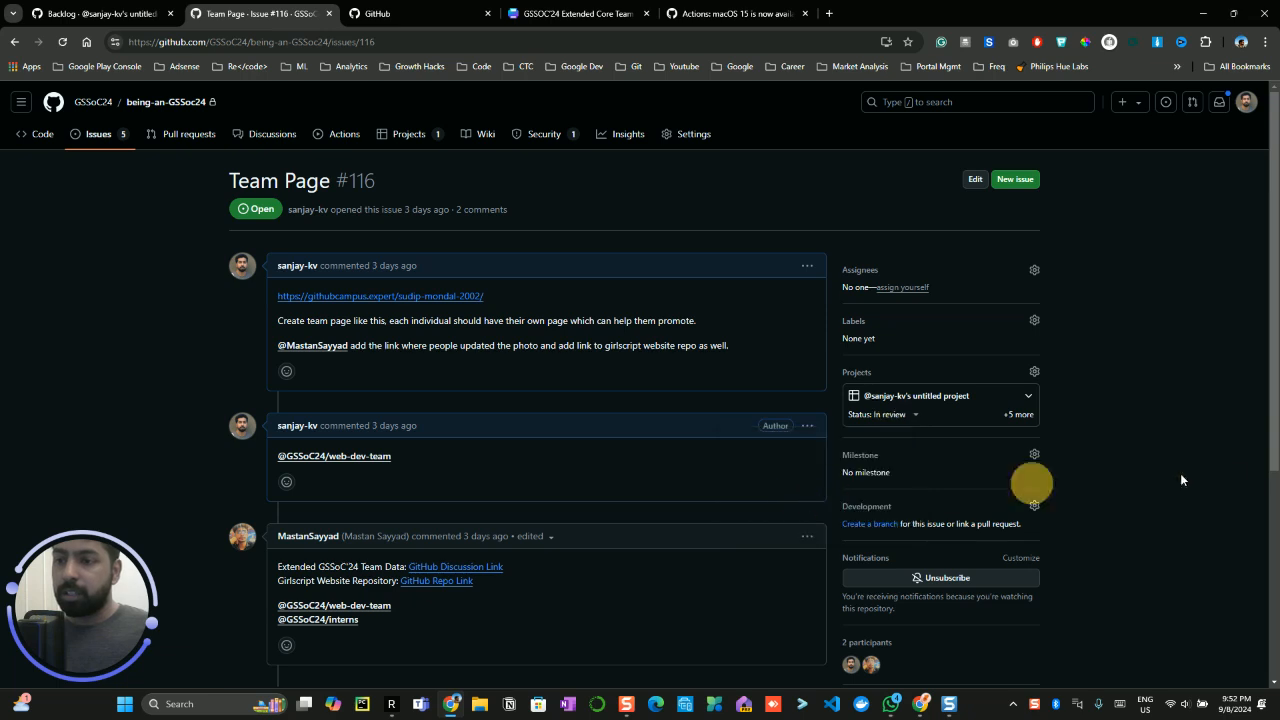
- From the repository's issue list, open "GSSOC Extended Web Develop", "Make a program launch page as well." and the discussion-page categories issue in separate tabs
click(118, 146)
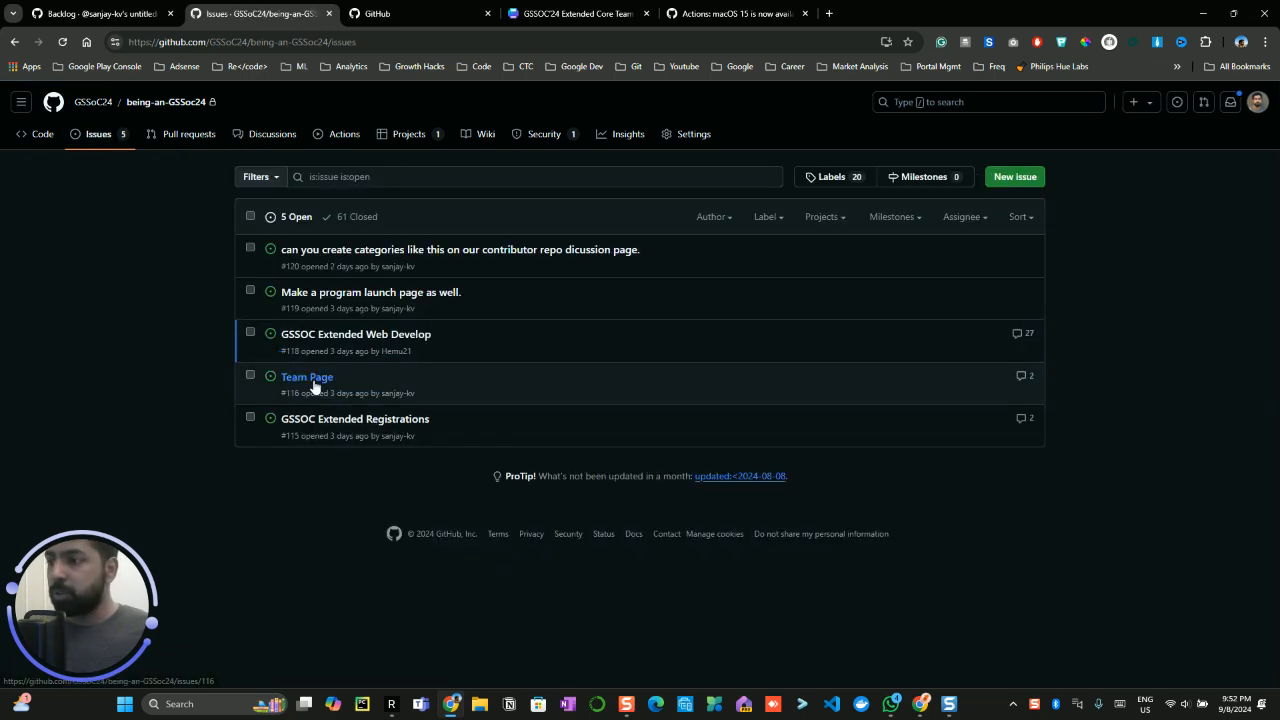
ctrl+click(366, 334)
ctrl+click(343, 292)
ctrl+click(345, 252)
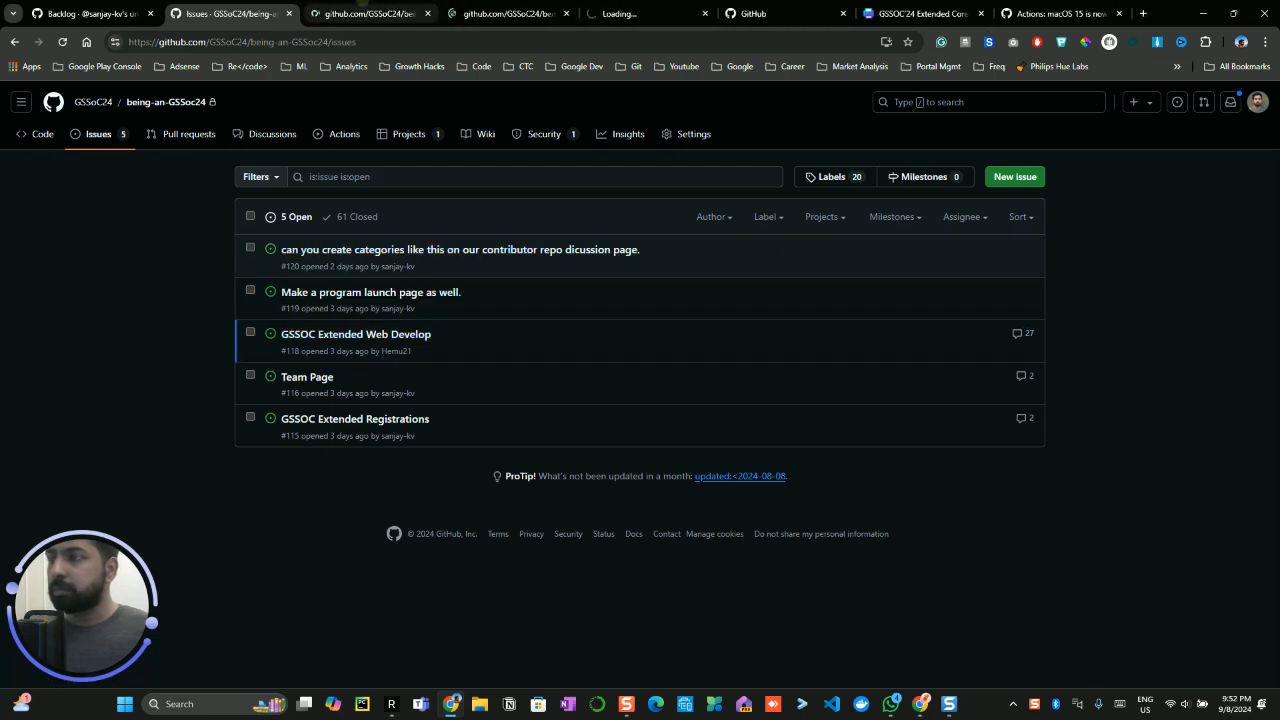
- Add the "GSSOC Extended Web Develop" issue to the untitled project and set its status to Backlog
key(ctrl+Tab)
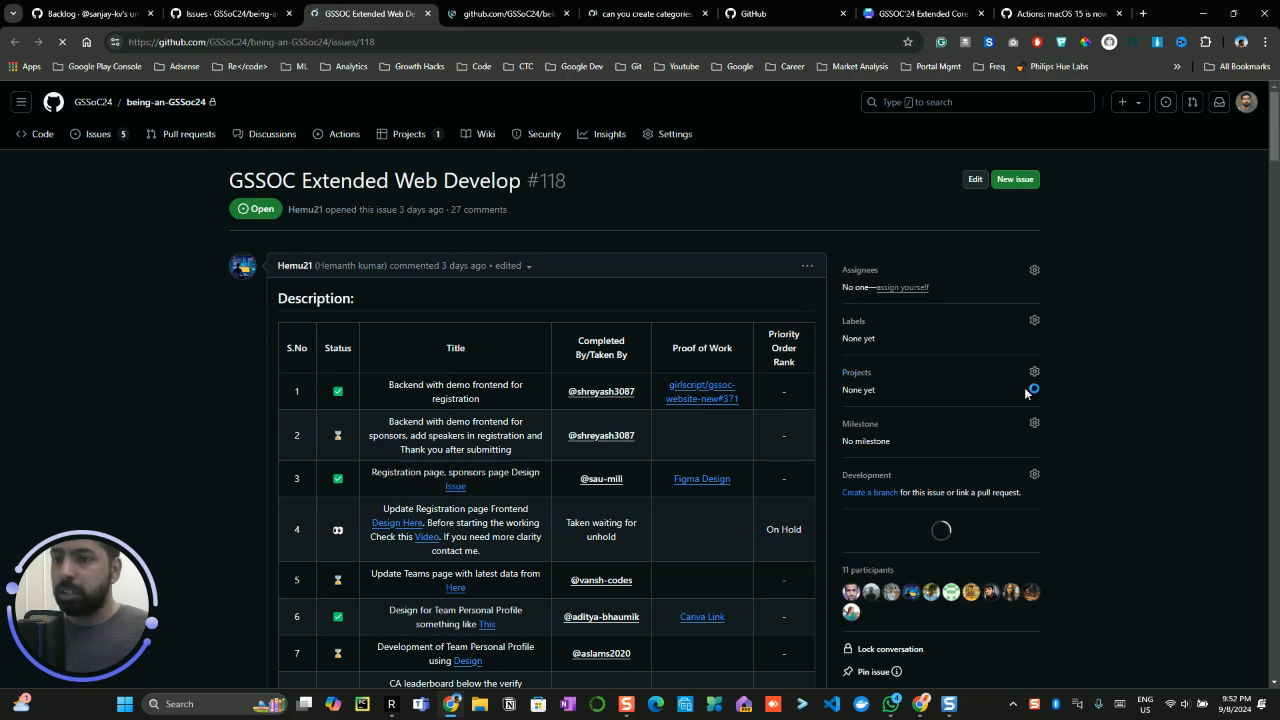
click(1035, 373)
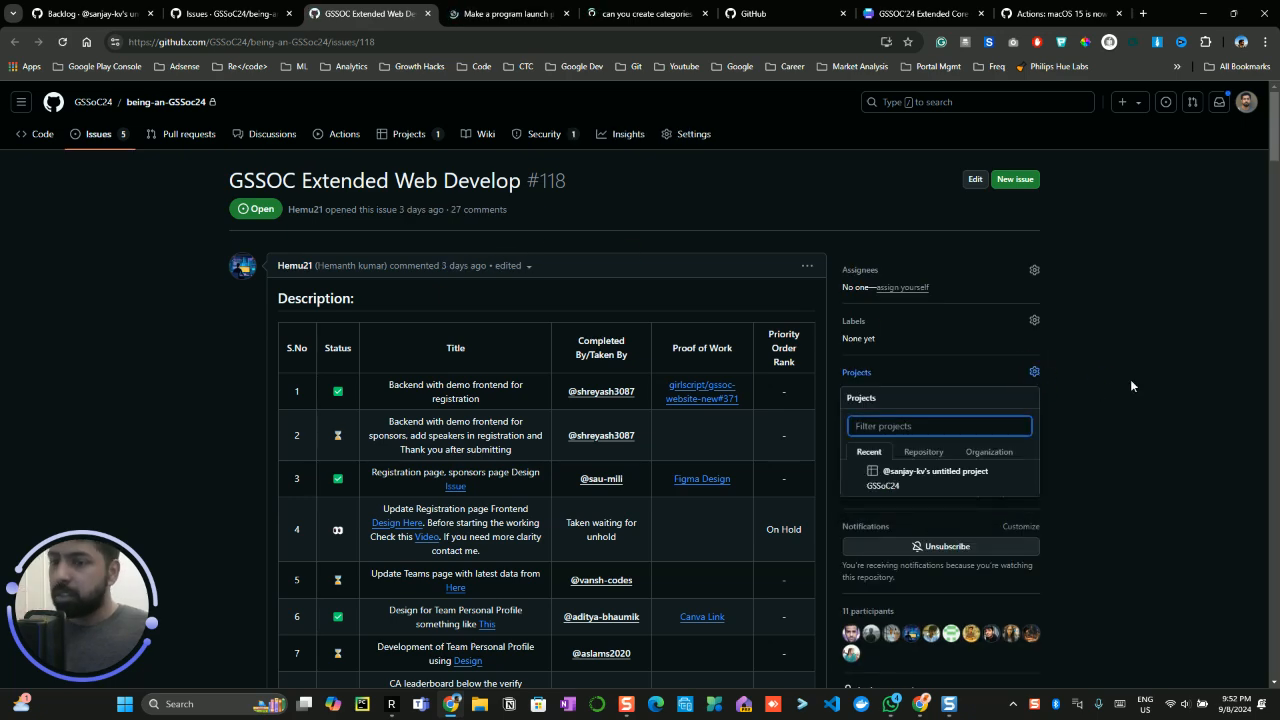
click(1092, 404)
scroll(1089, 406, down, 5)
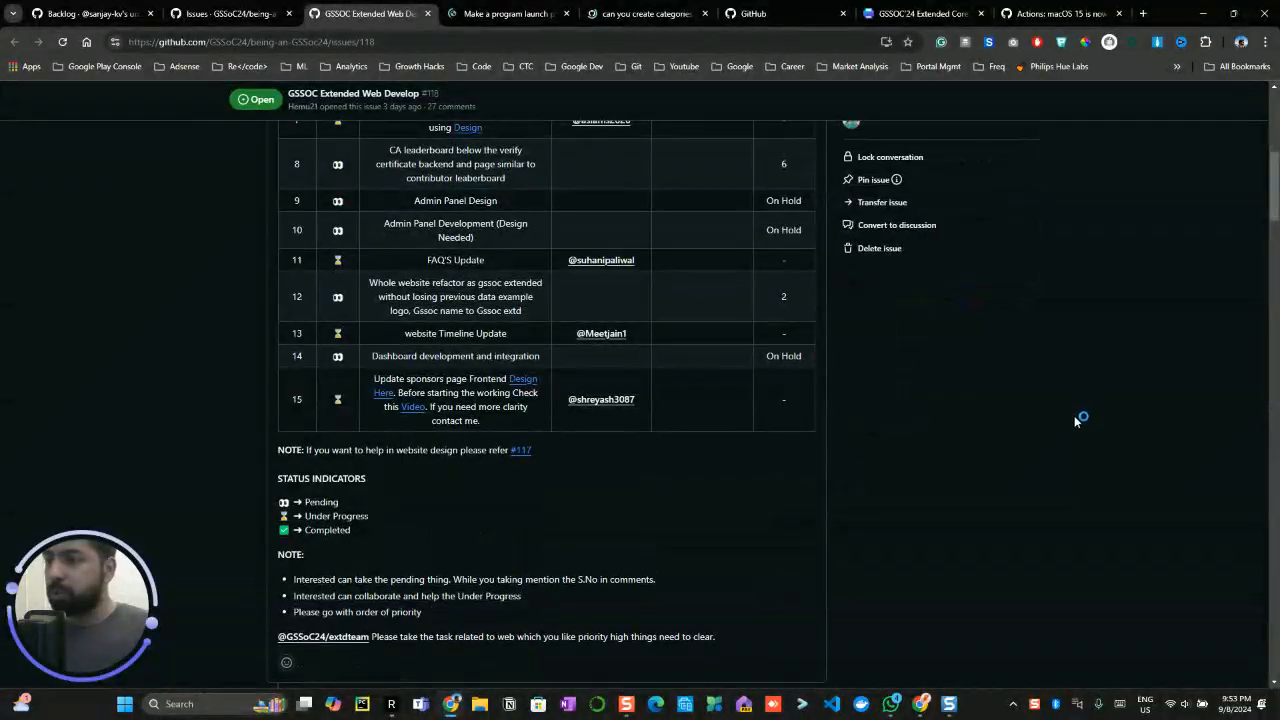
scroll(1074, 423, up, 5)
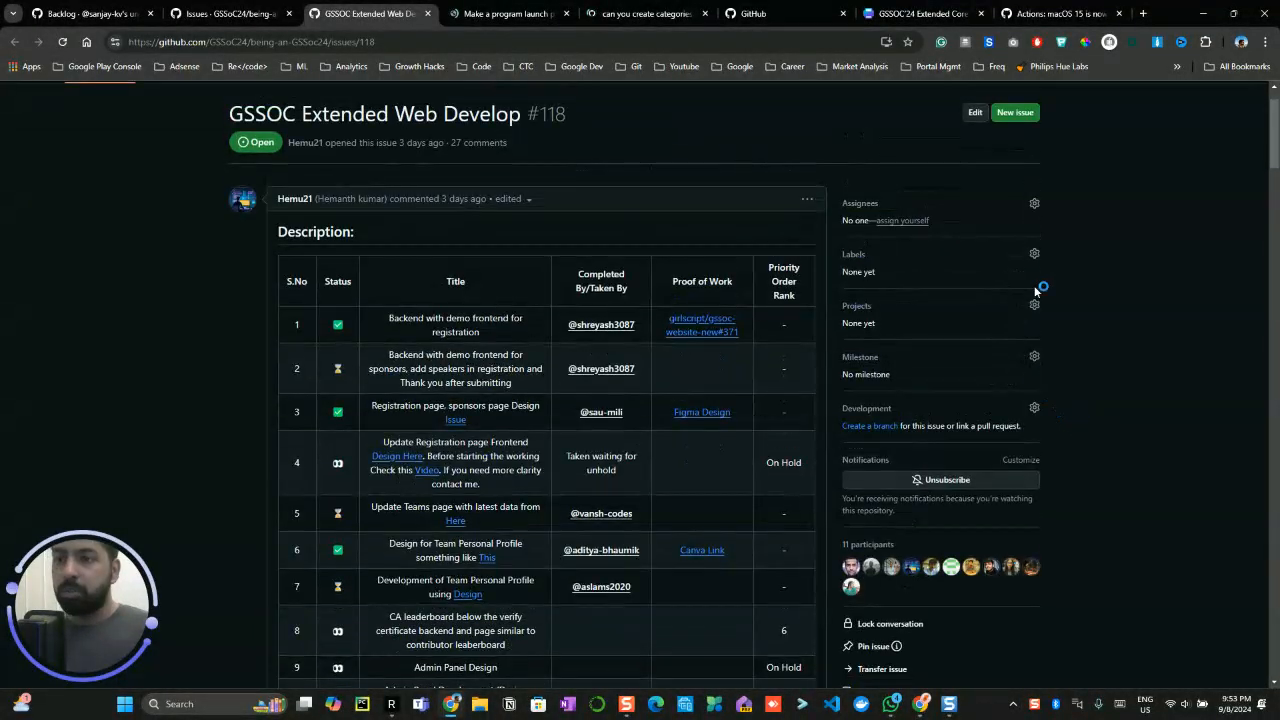
click(1035, 305)
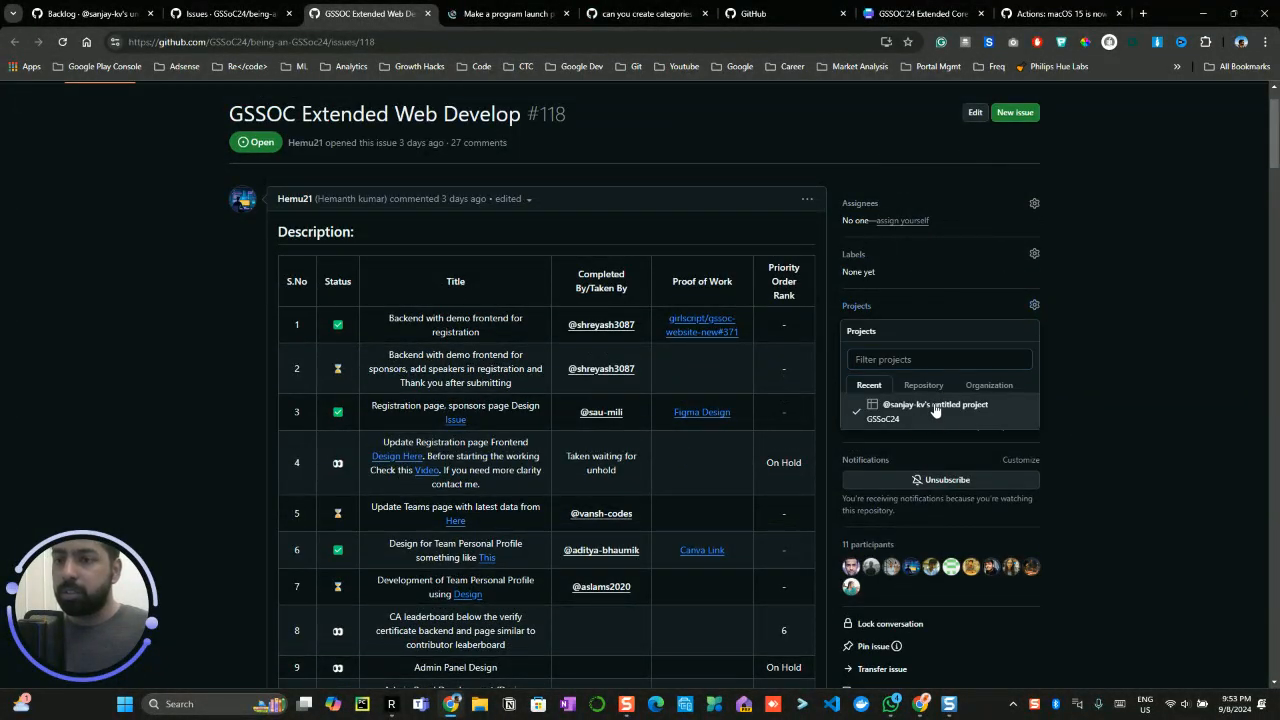
click(1101, 403)
click(905, 349)
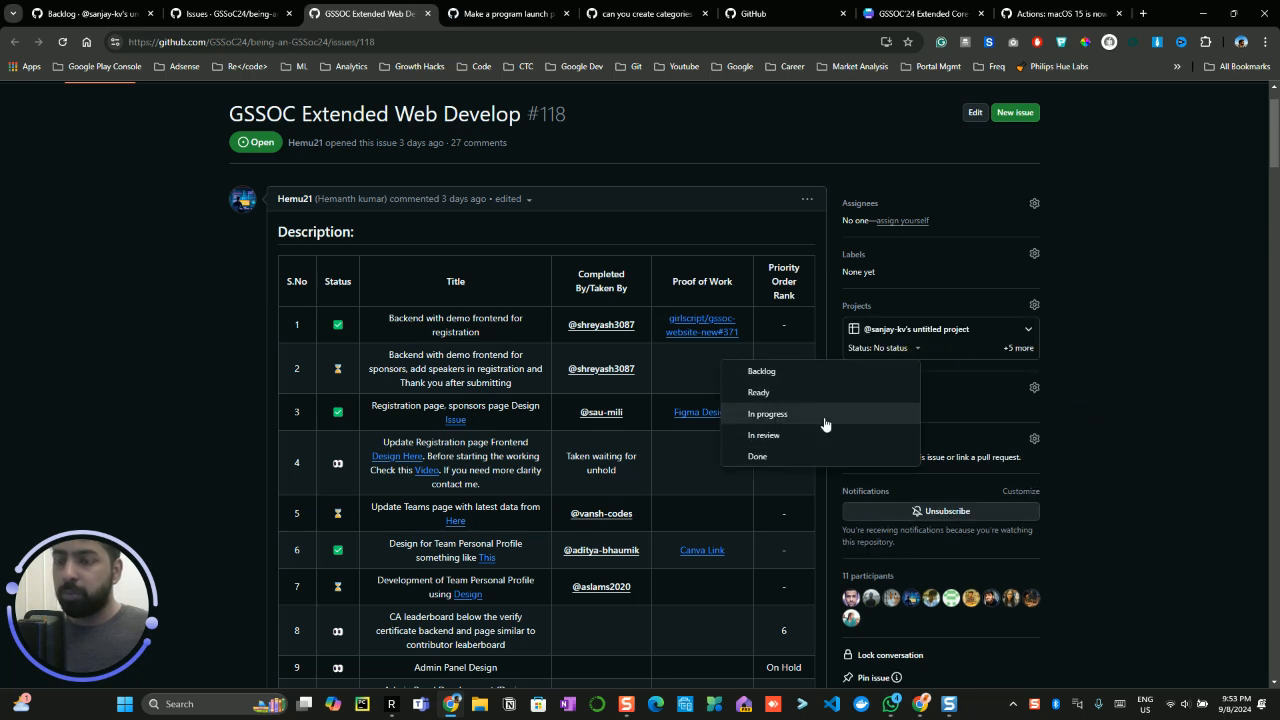
click(818, 372)
- Add the "Make a program launch page as well." issue to the untitled project and set its status to Backlog
click(547, 8)
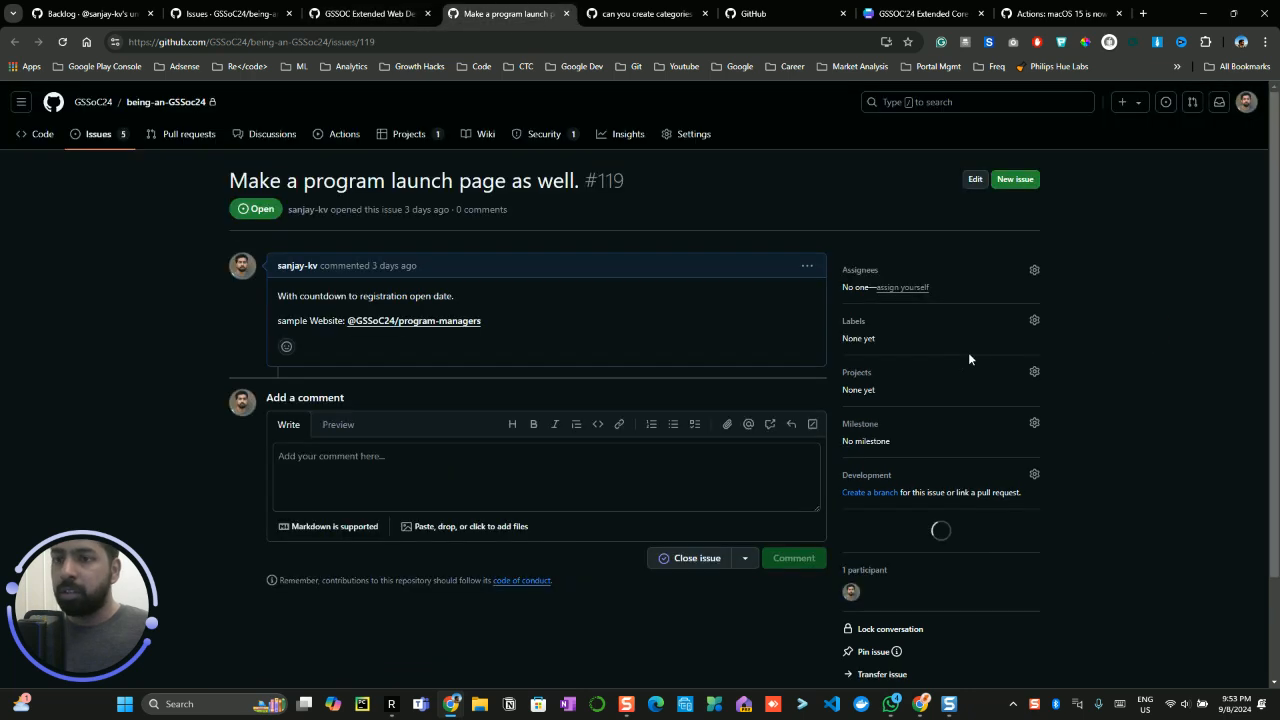
click(1033, 376)
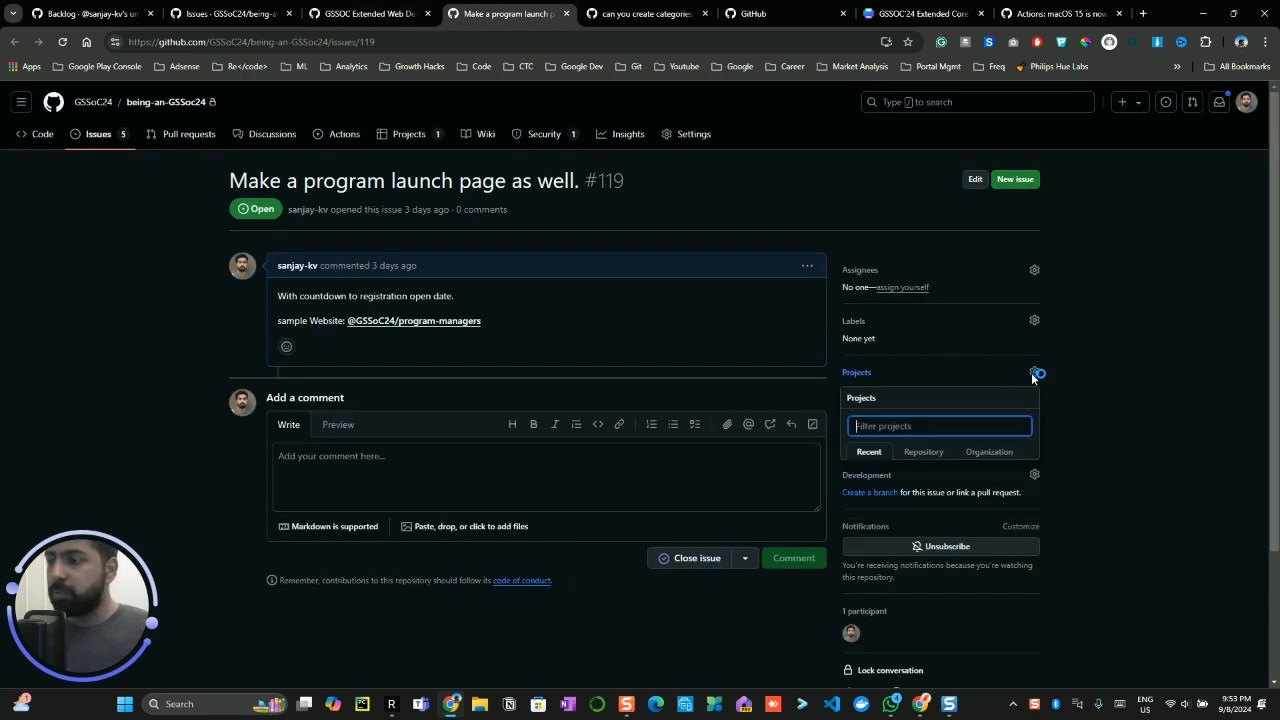
click(892, 474)
click(1147, 402)
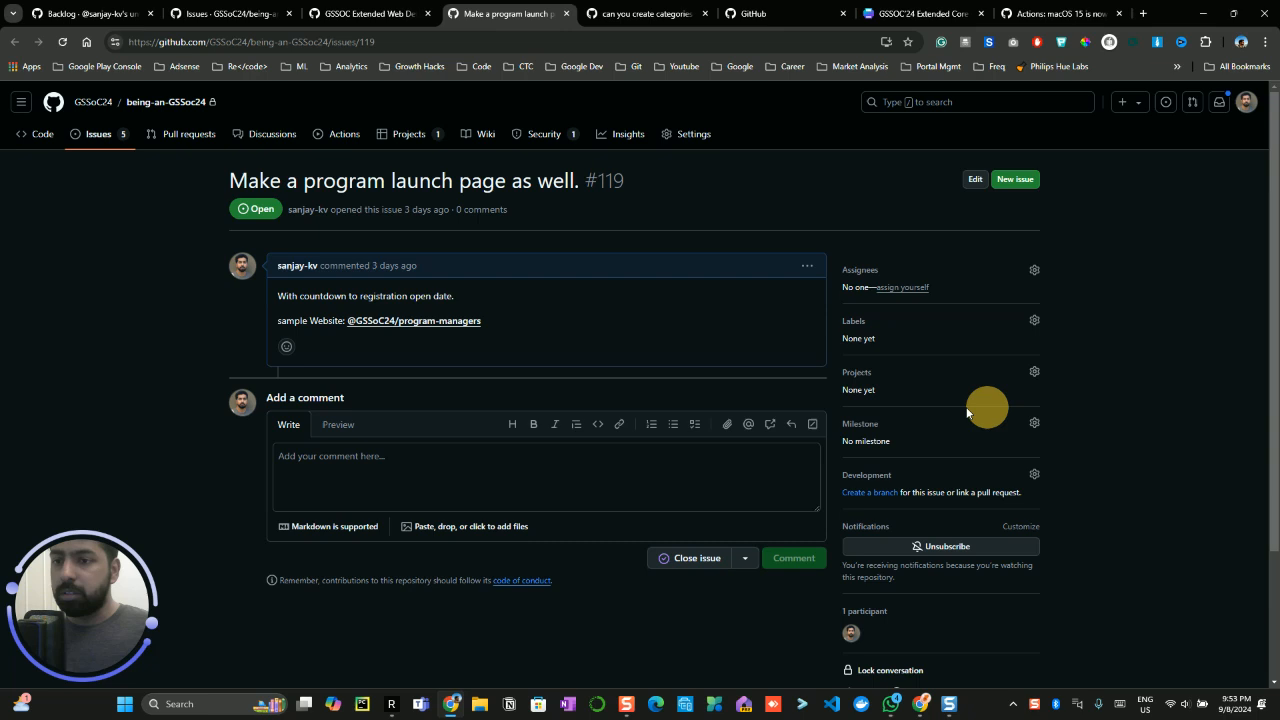
click(877, 414)
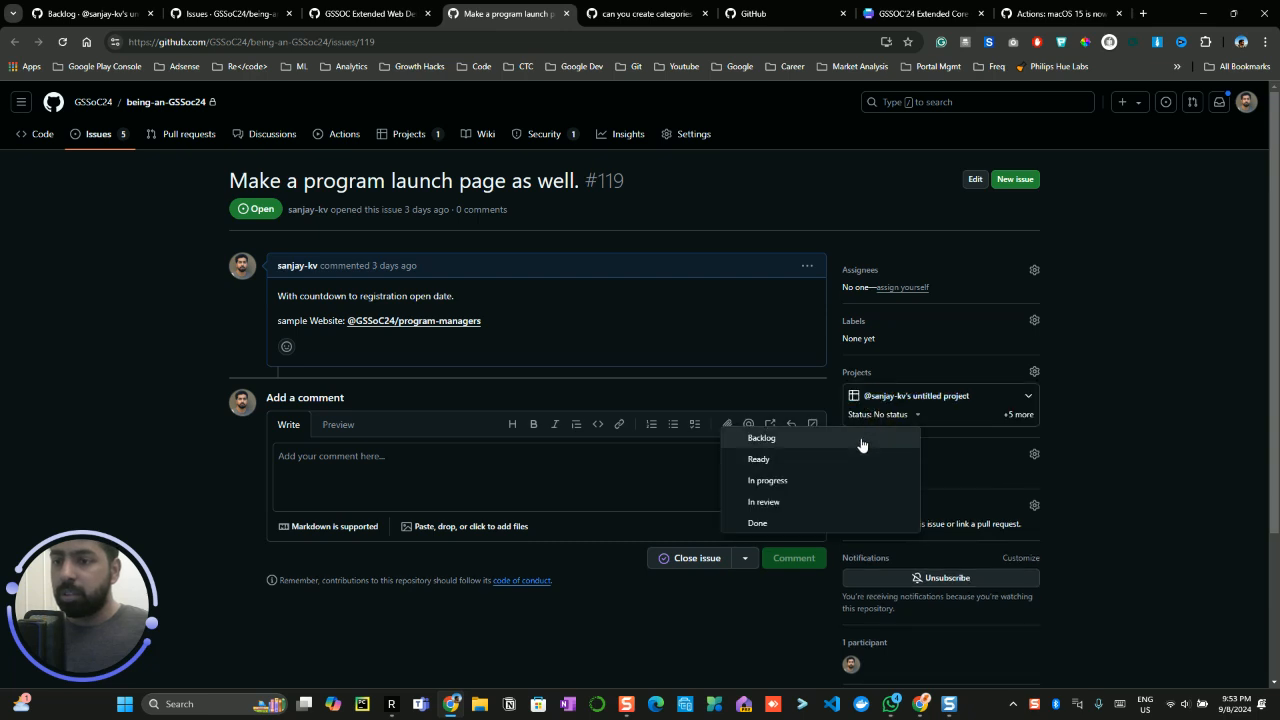
click(863, 443)
- Add the discussion-page categories issue (#120) to the untitled project and set its status to In review
click(645, 13)
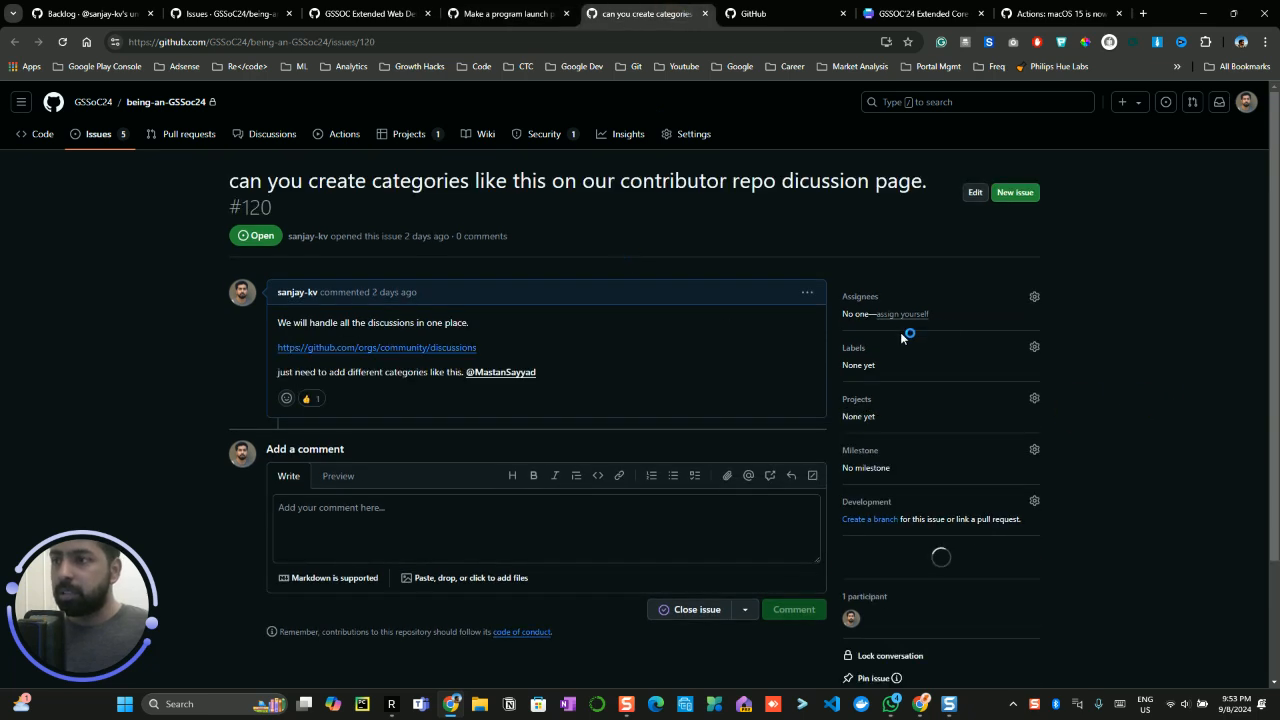
click(1034, 398)
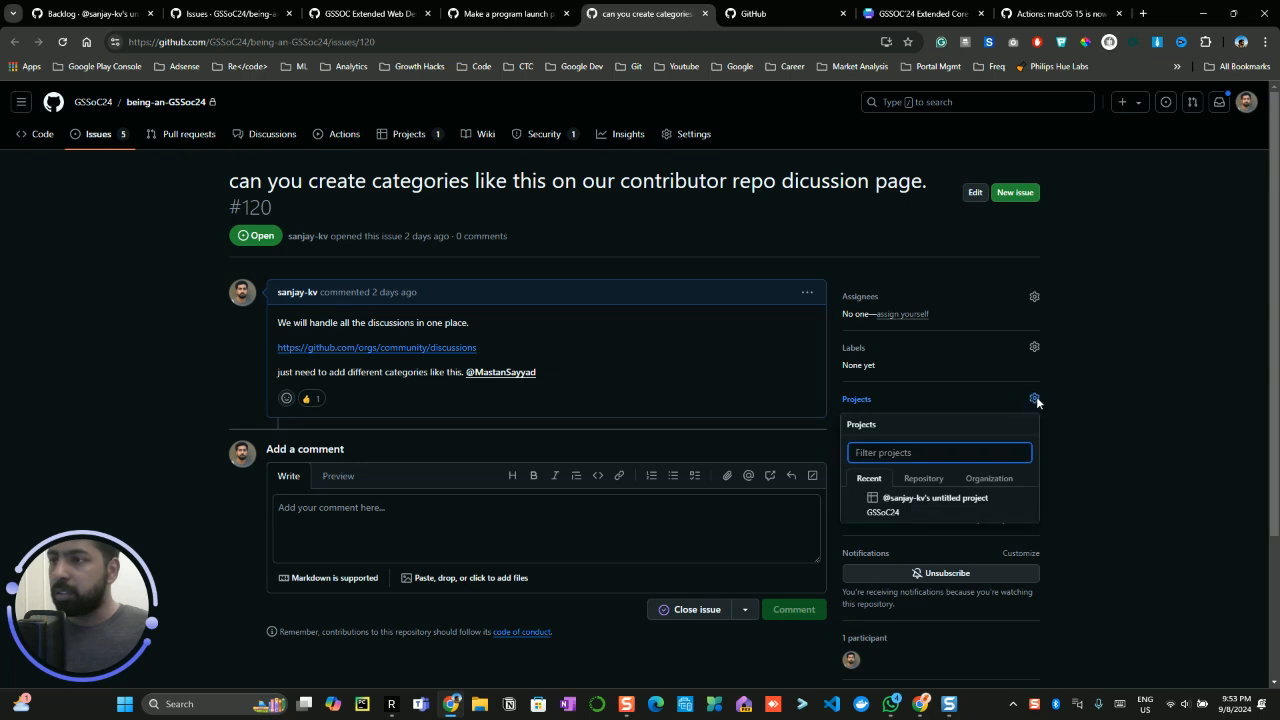
click(909, 512)
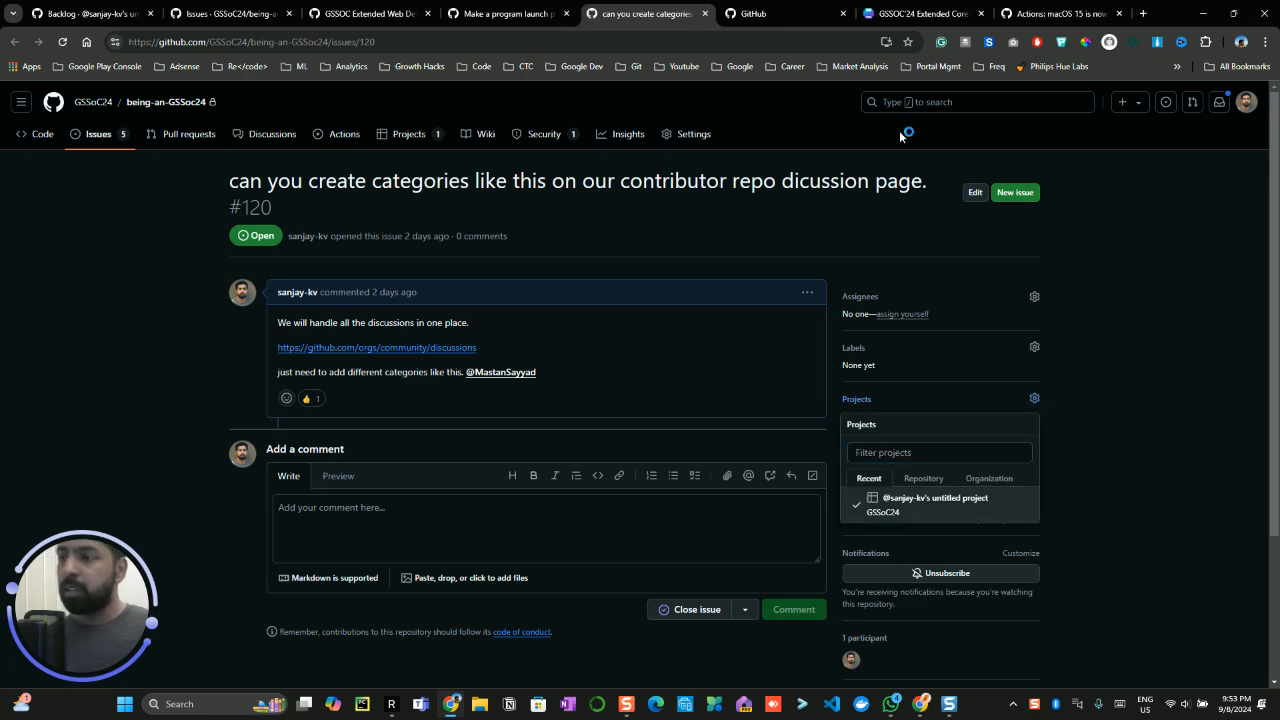
click(1178, 488)
click(879, 441)
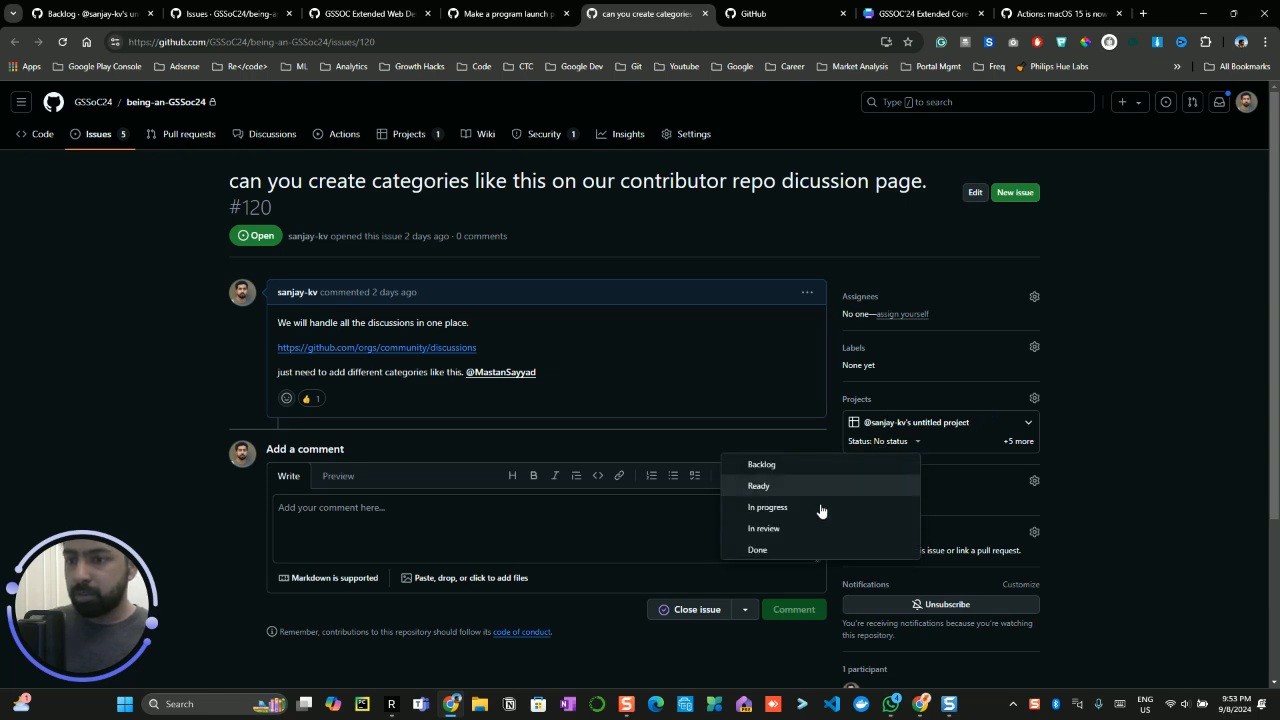
click(794, 530)
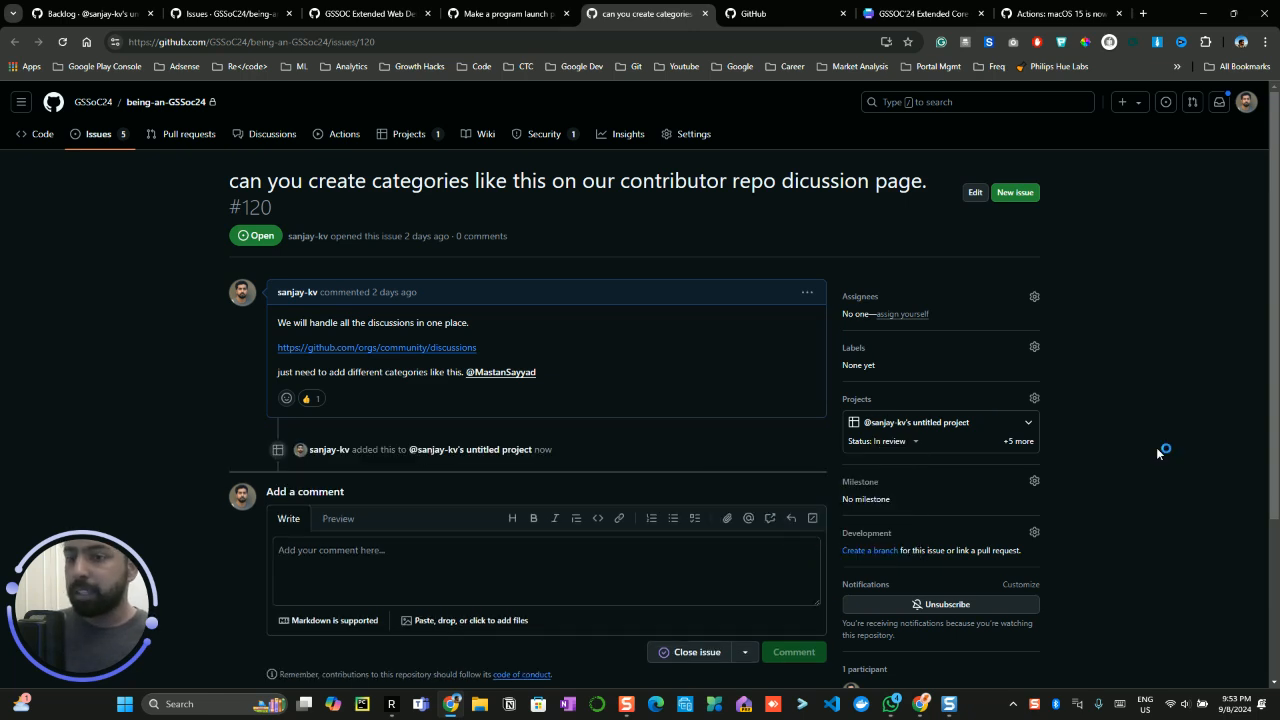
- Return to the "GSSOC Extended Web Develop" issue and examine its task table, status indicators and comments
click(465, 13)
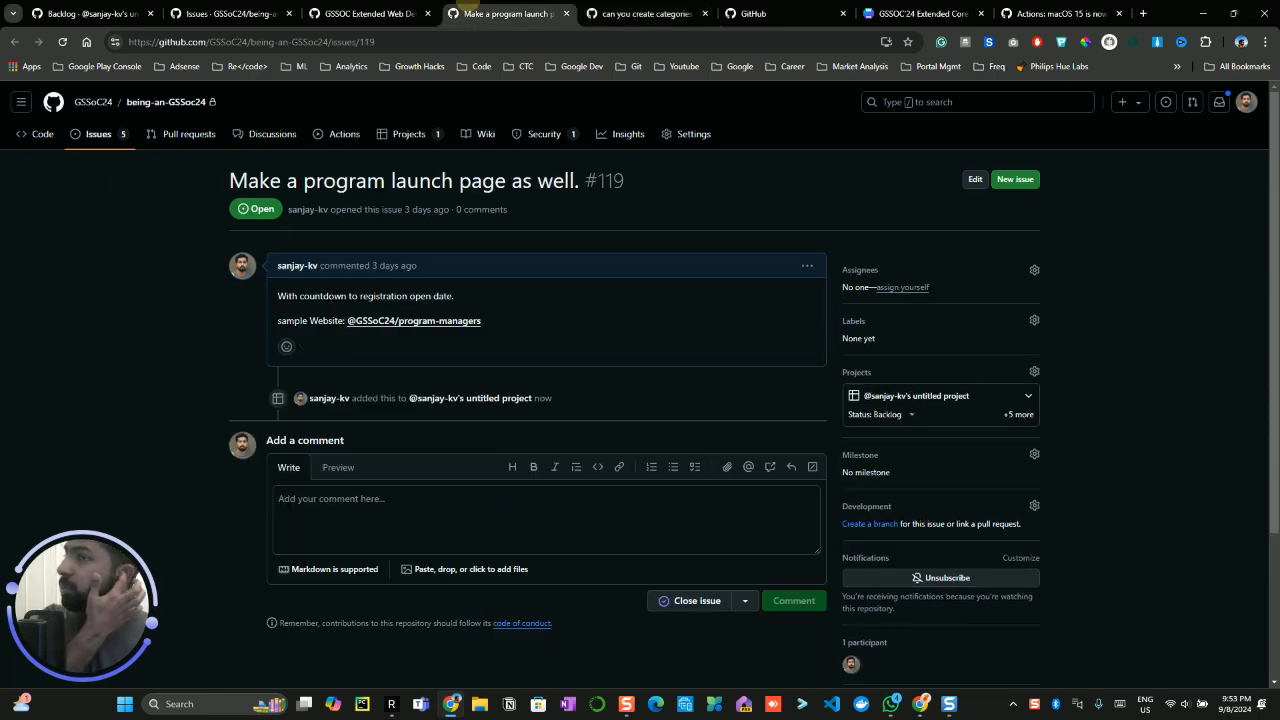
click(343, 13)
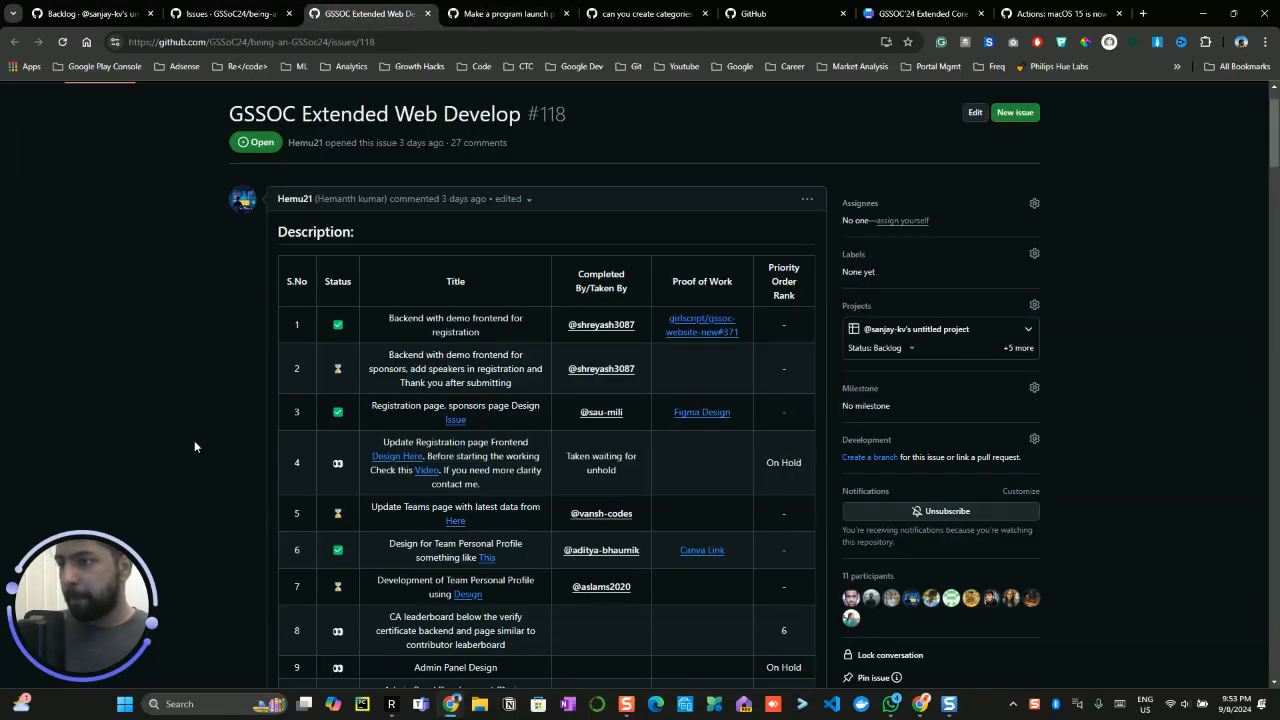
scroll(194, 440, down, 1)
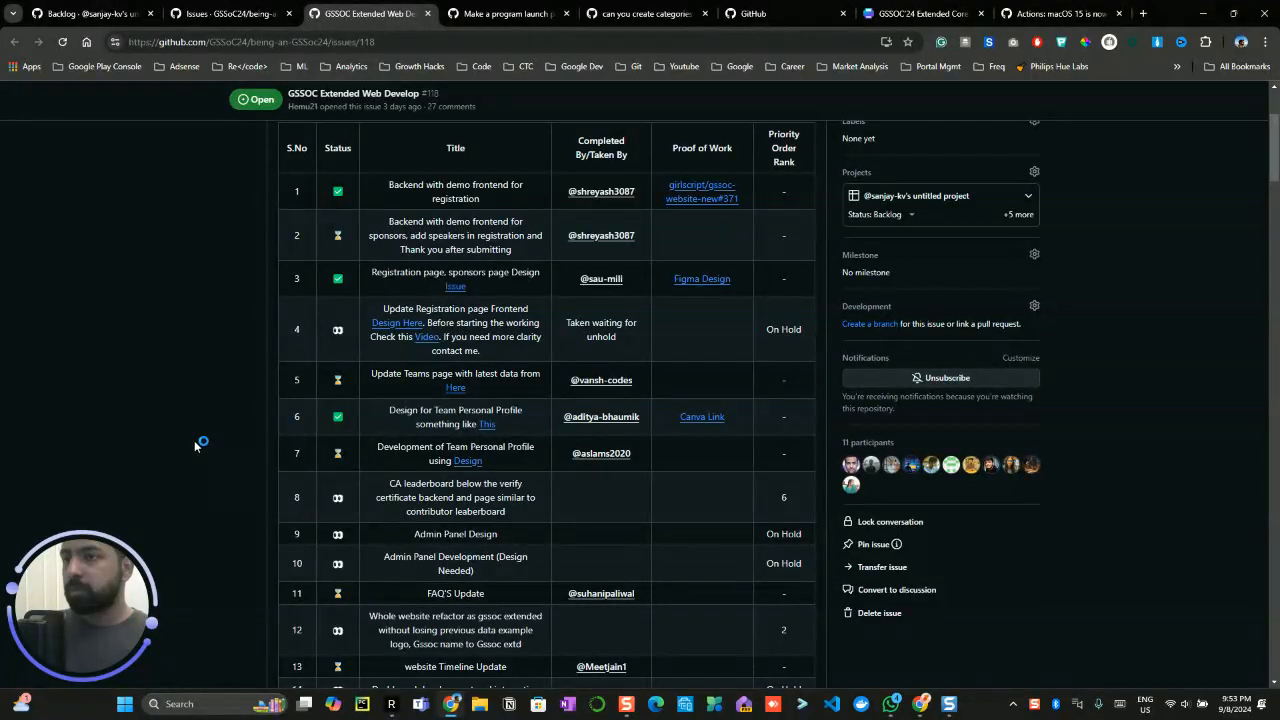
scroll(196, 444, down, 2)
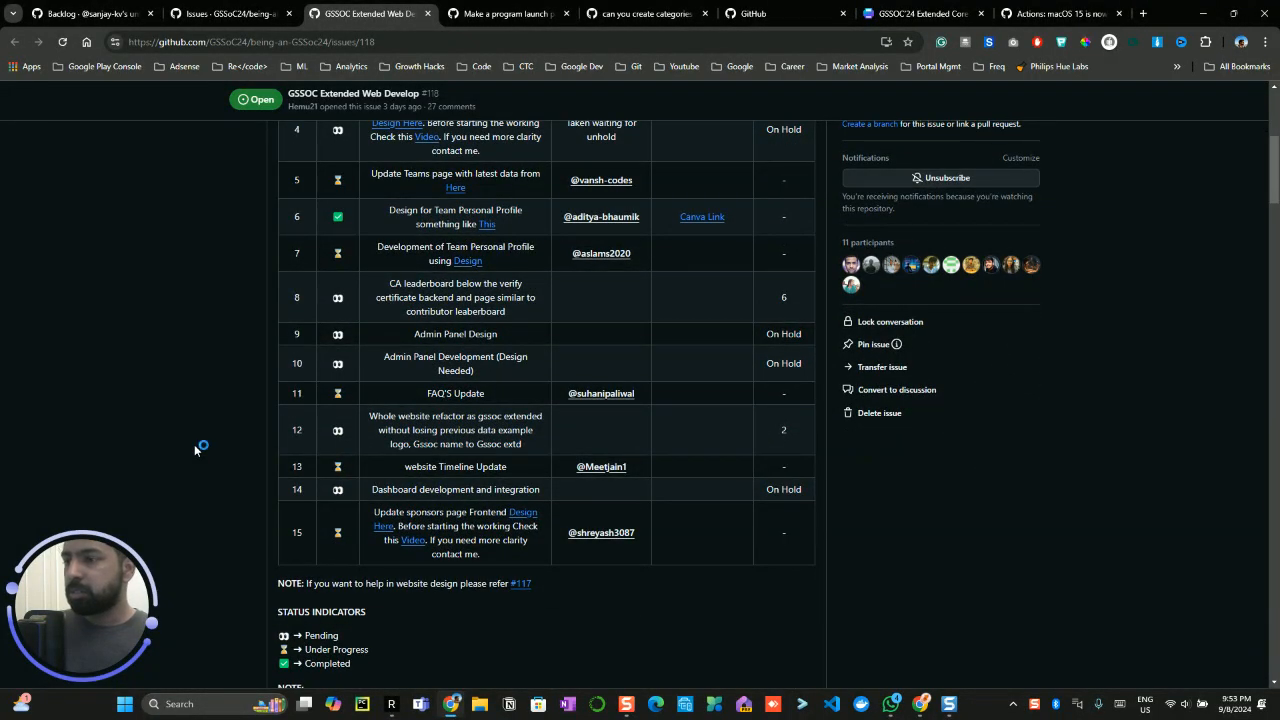
scroll(194, 444, down, 5)
scroll(194, 444, down, 10)
scroll(194, 450, down, 15)
scroll(194, 450, up, 15)
scroll(209, 442, up, 15)
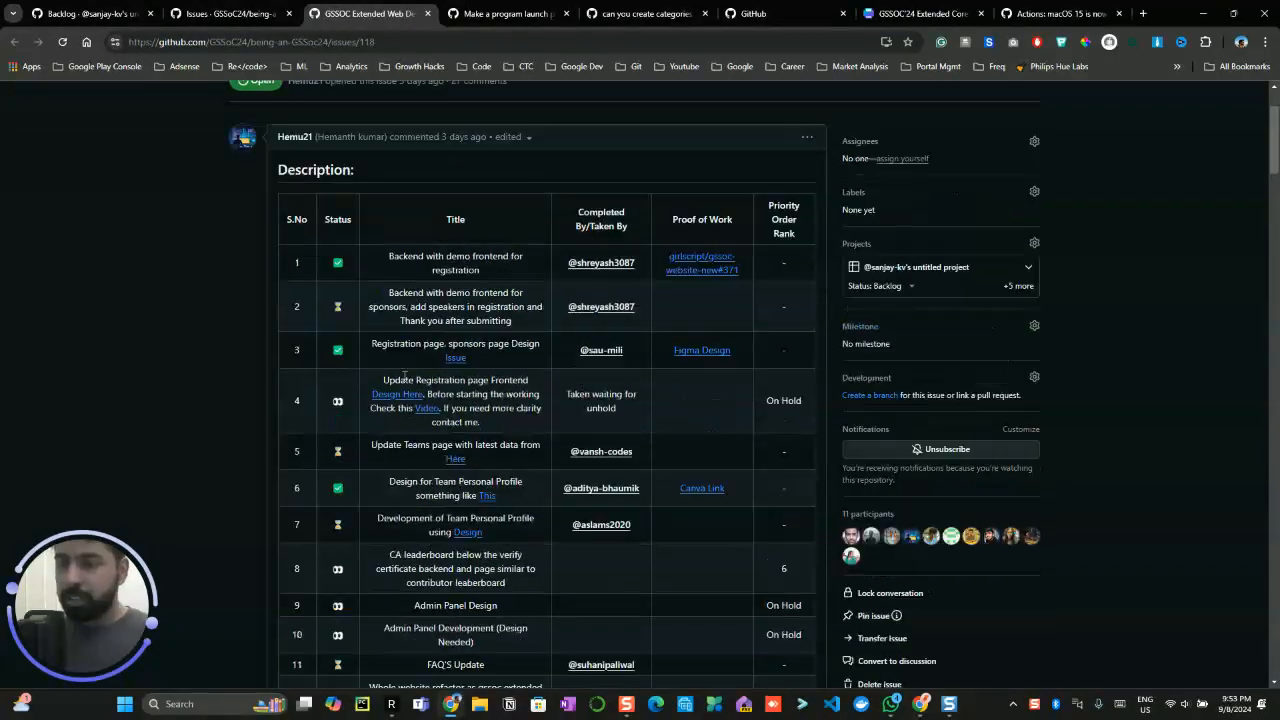
scroll(395, 374, up, 2)
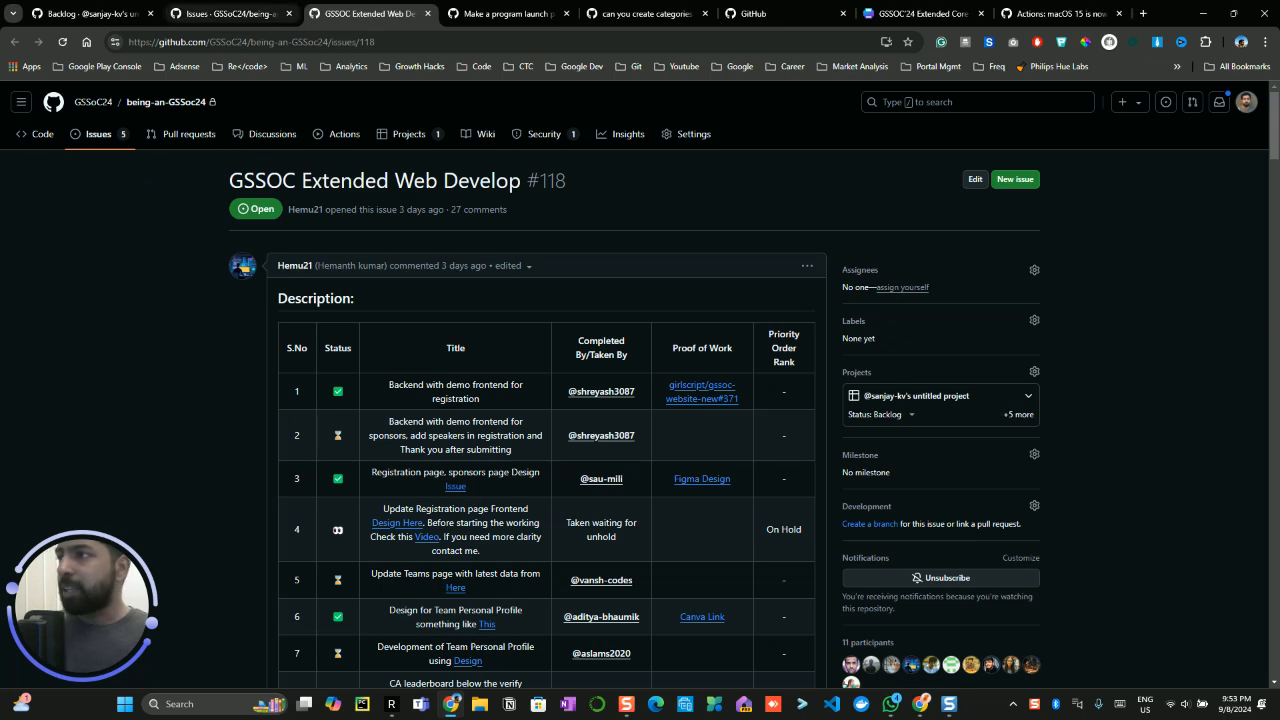
- Reload the untitled project's board and start its short description with "This is"
click(118, 13)
click(62, 42)
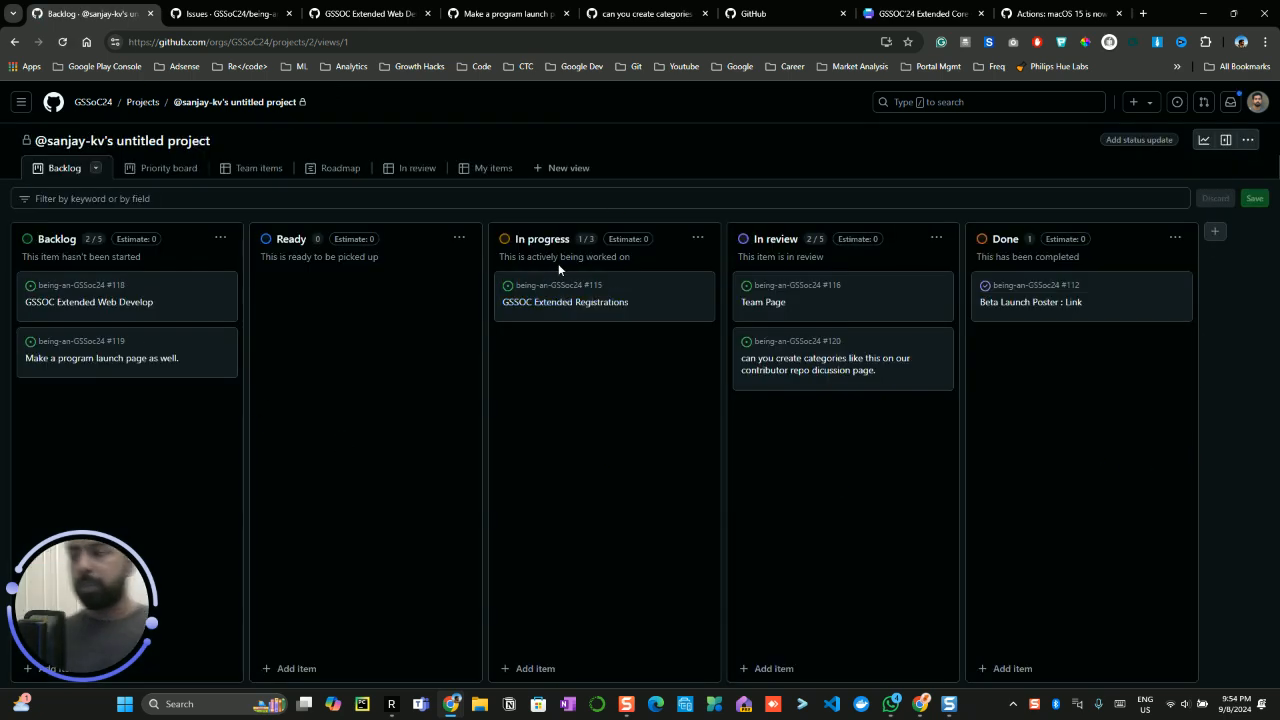
click(1146, 139)
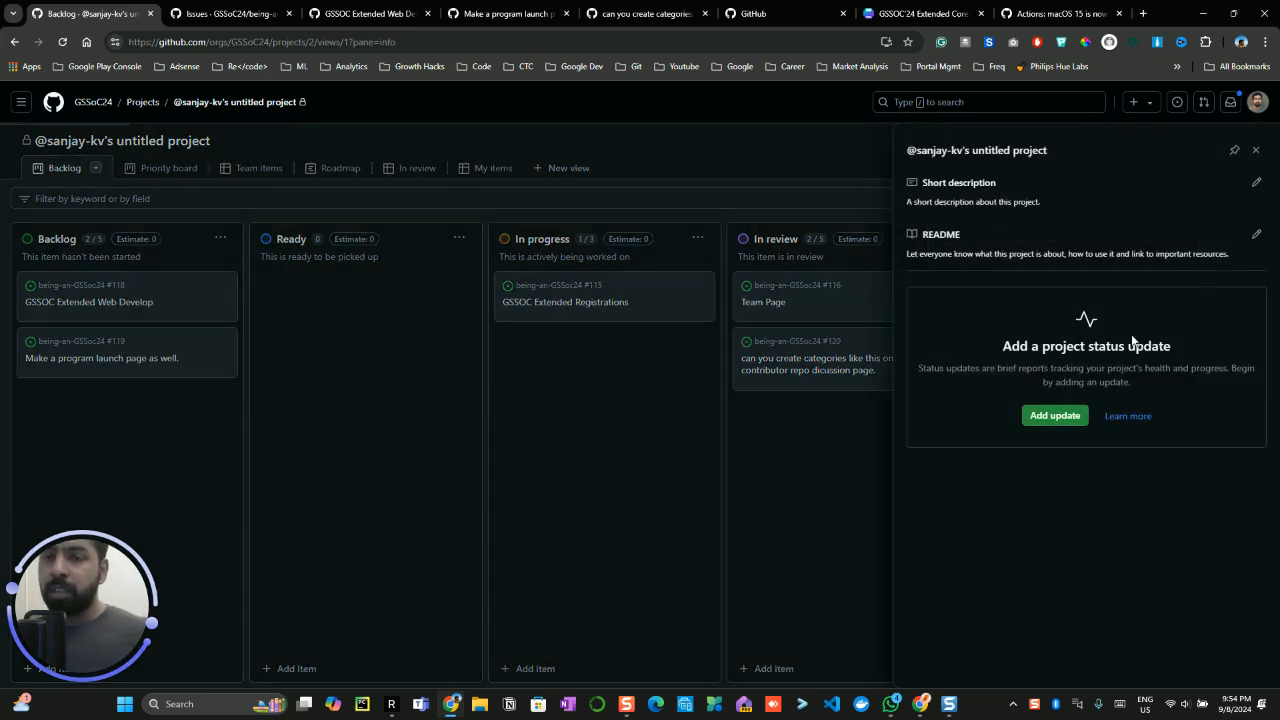
click(1257, 183)
text(This is)
- Open the GirlScript Summer of Code website in a new tab and copy its introductory program text with the dates
key(ctrl+t)
text(gs)
key(Return)
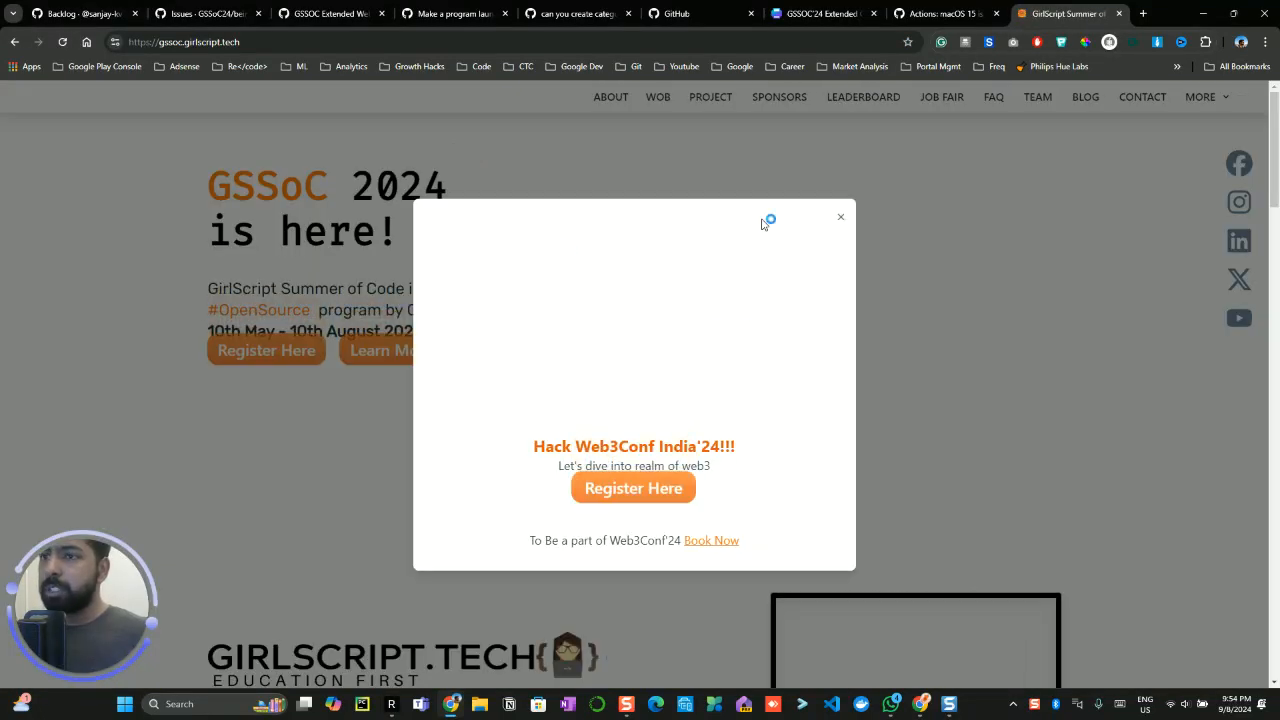
click(840, 217)
drag(491, 334, 208, 289)
key(ctrl+c)
click(434, 323)
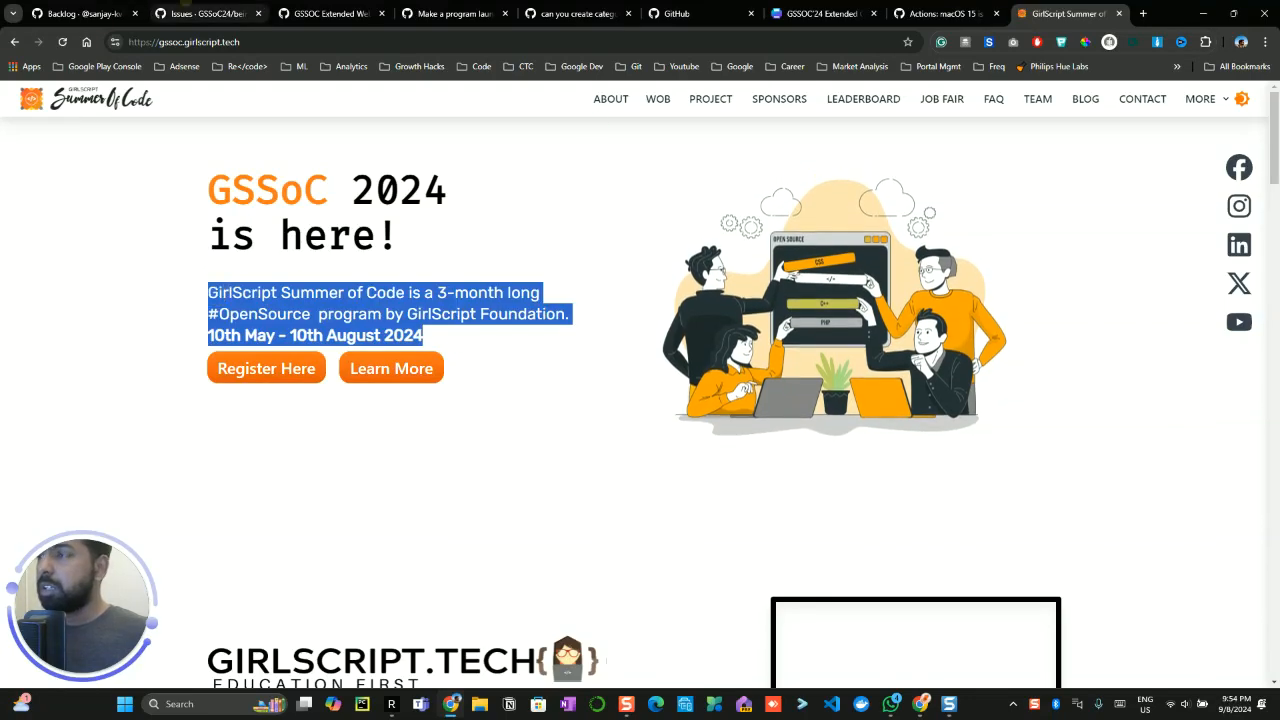
- Back in the untitled project, replace the started short description with the copied program text
click(199, 11)
click(100, 12)
drag(960, 215, 913, 205)
key(ctrl+v)
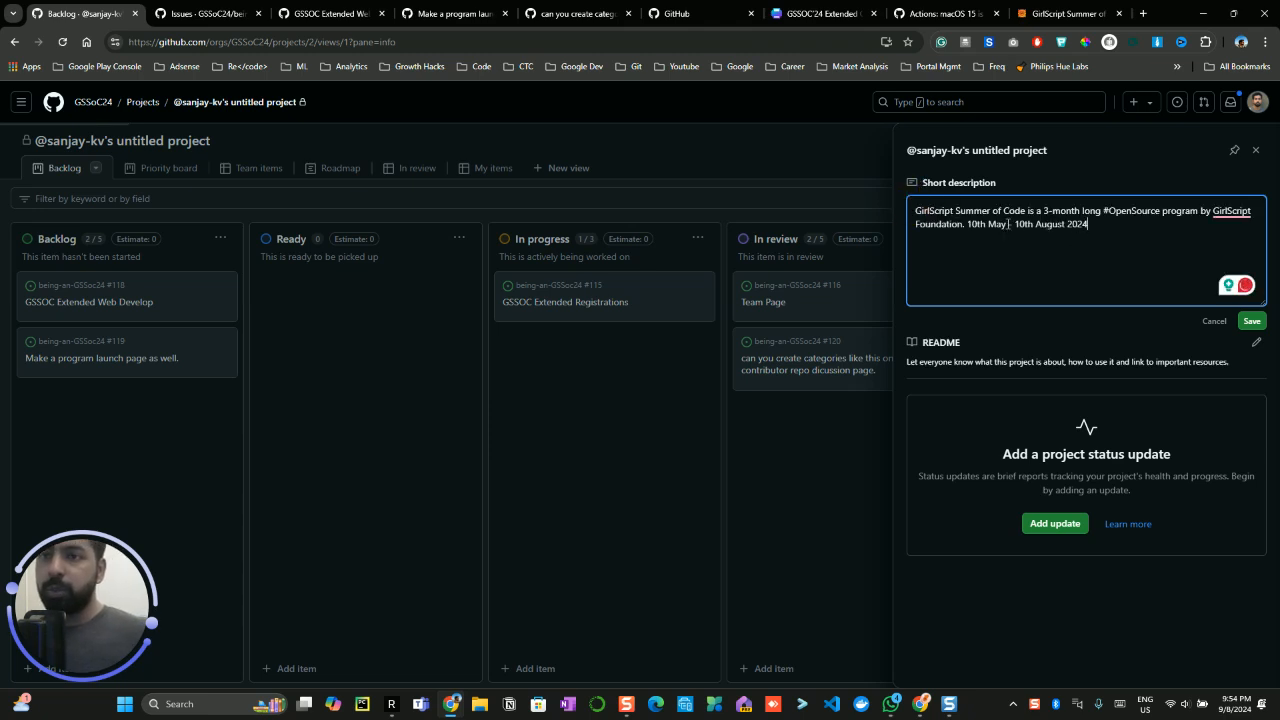
- Change the start date in the short description to "1st Oct"
drag(1009, 223, 973, 232)
text(1st)
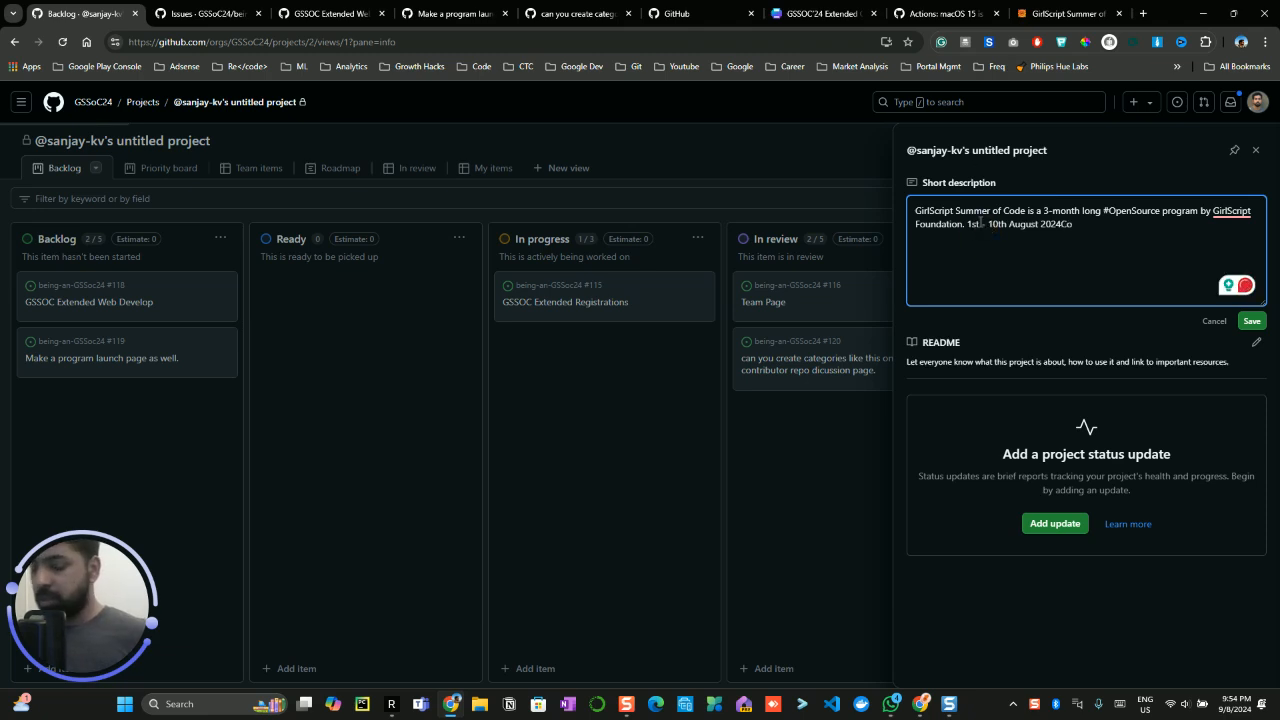
text(Oct)
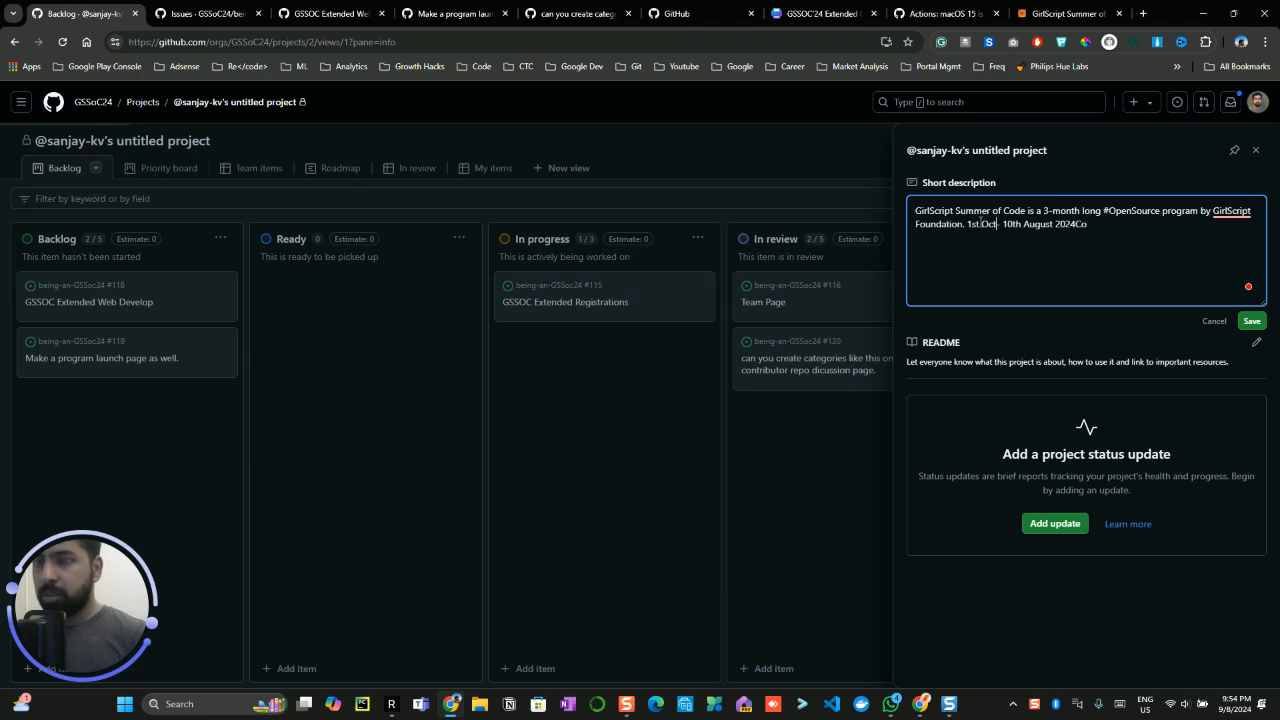
- Change the end date to "30th Oct 2024", removing the stray trailing letters, and save the short description
click(1007, 223)
key(BackSpace)
text(3)
drag(1051, 222, 1034, 212)
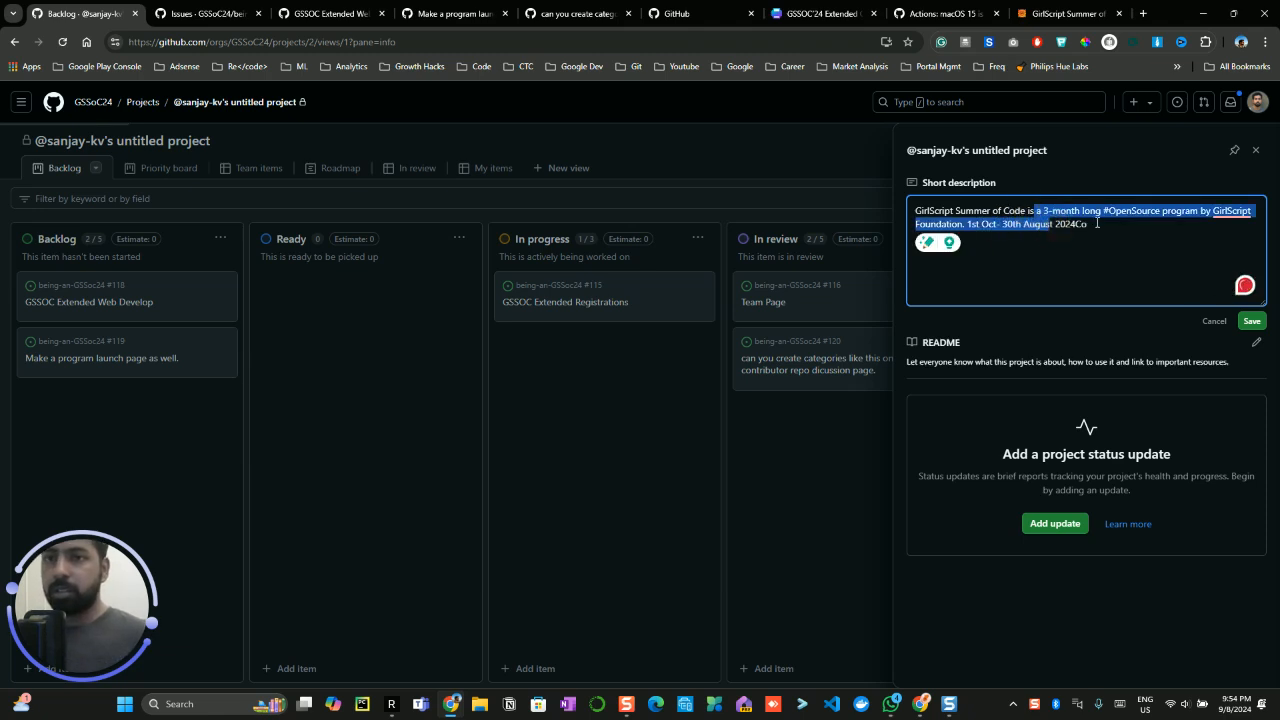
click(1097, 221)
key(BackSpace)
key(BackSpace)
click(1057, 224)
key(BackSpace)
key(BackSpace)
key(BackSpace)
key(BackSpace)
key(BackSpace)
key(BackSpace)
key(BackSpace)
text(Oct)
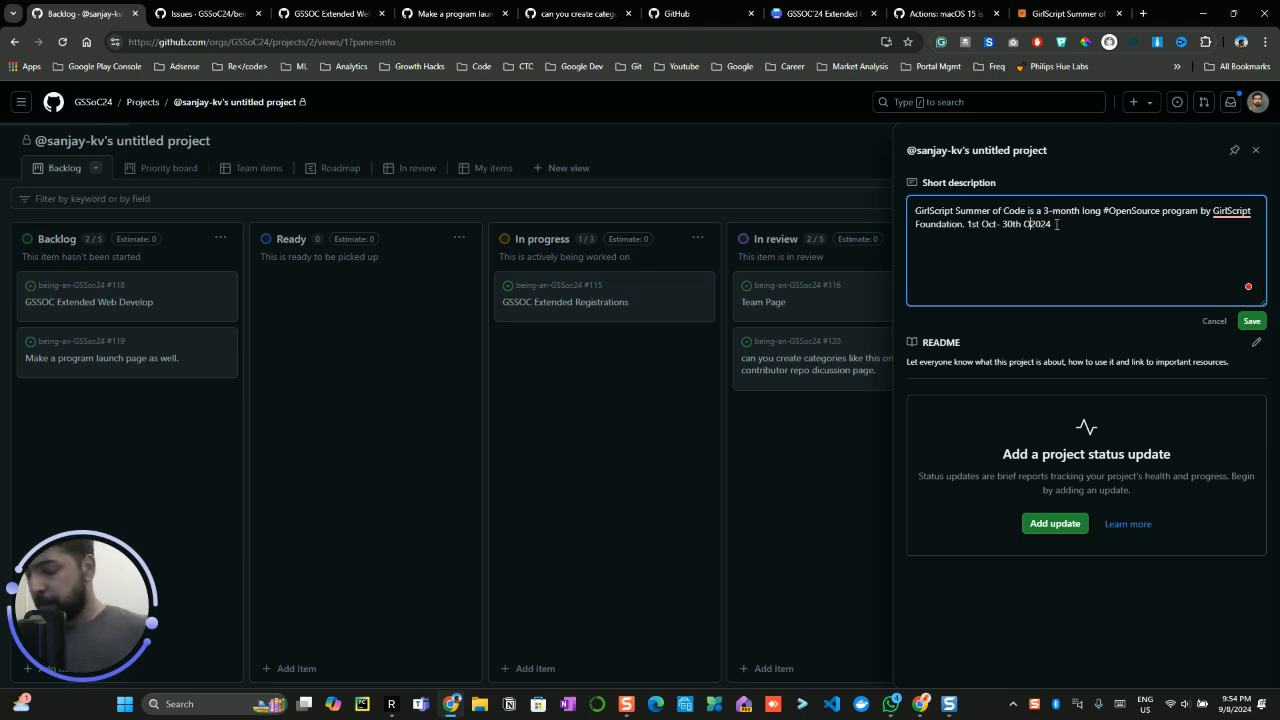
click(1250, 319)
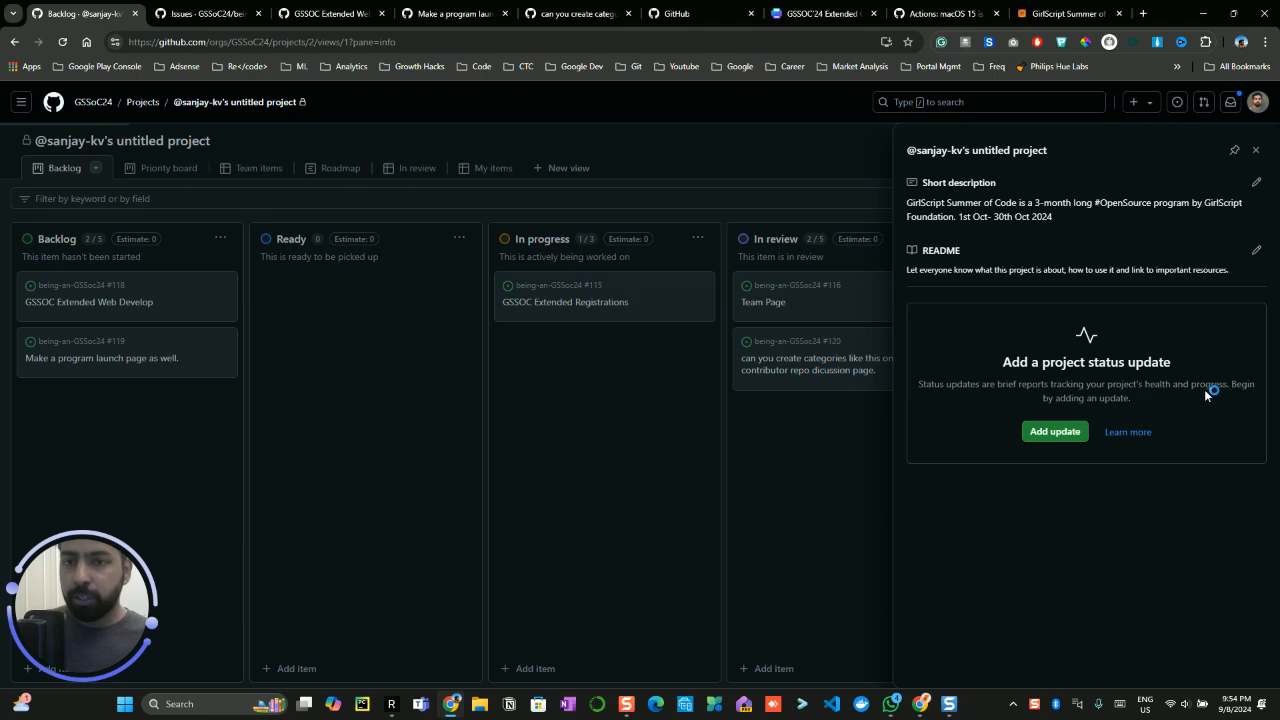
- Draft a project status update reading "Currently we are in beta launch stage." with unchecked tasks "Launched extn launch soon poster" and "PA poster ready to launch"
click(1051, 436)
click(1034, 431)
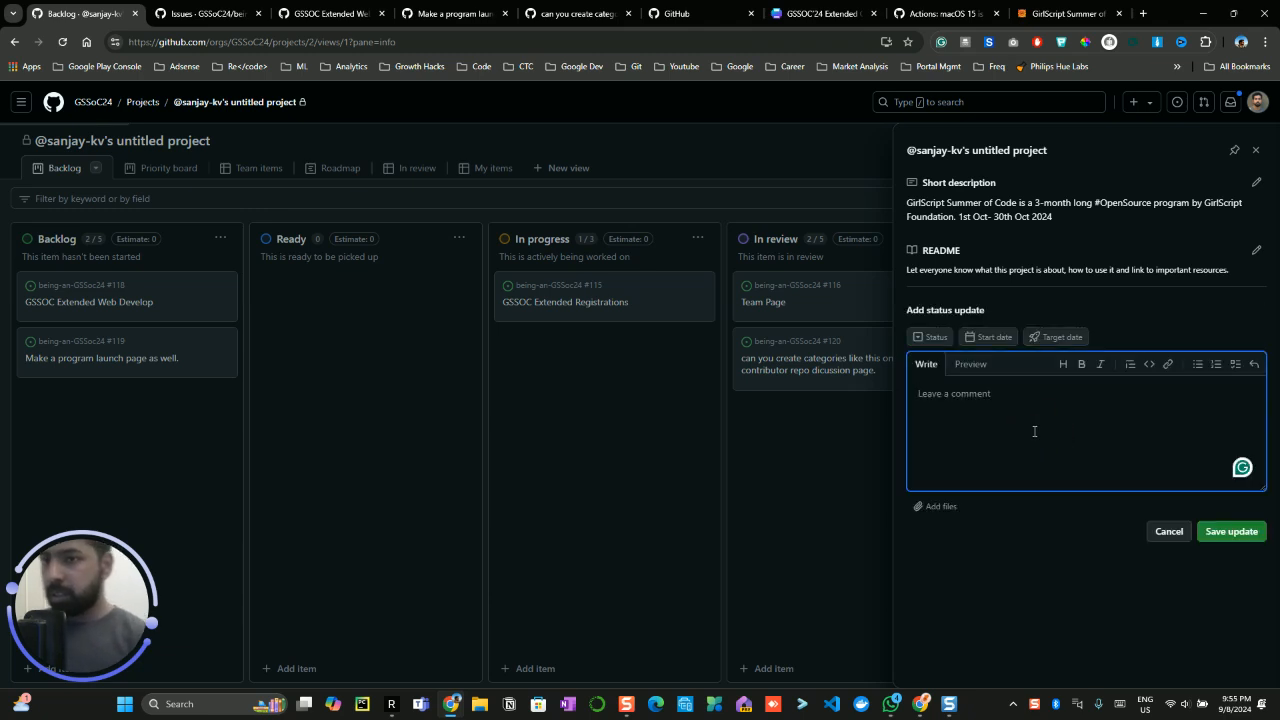
text(Cur)
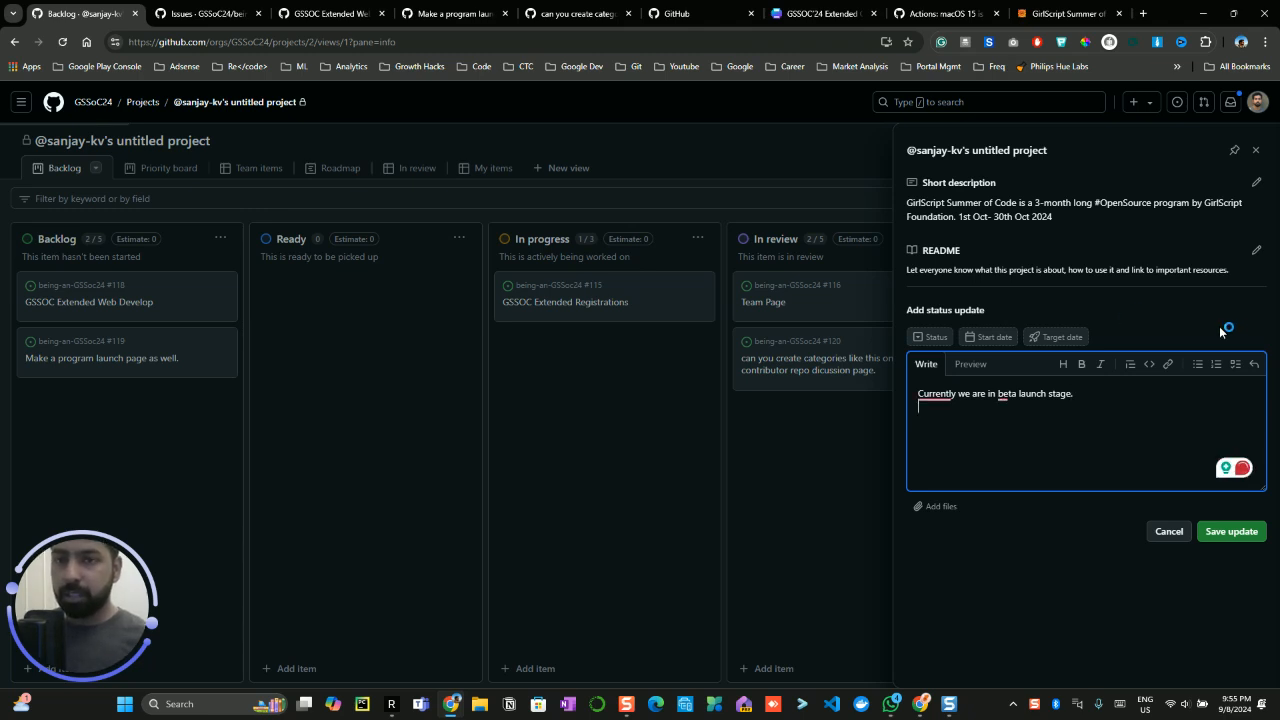
click(1235, 364)
text(Launched)
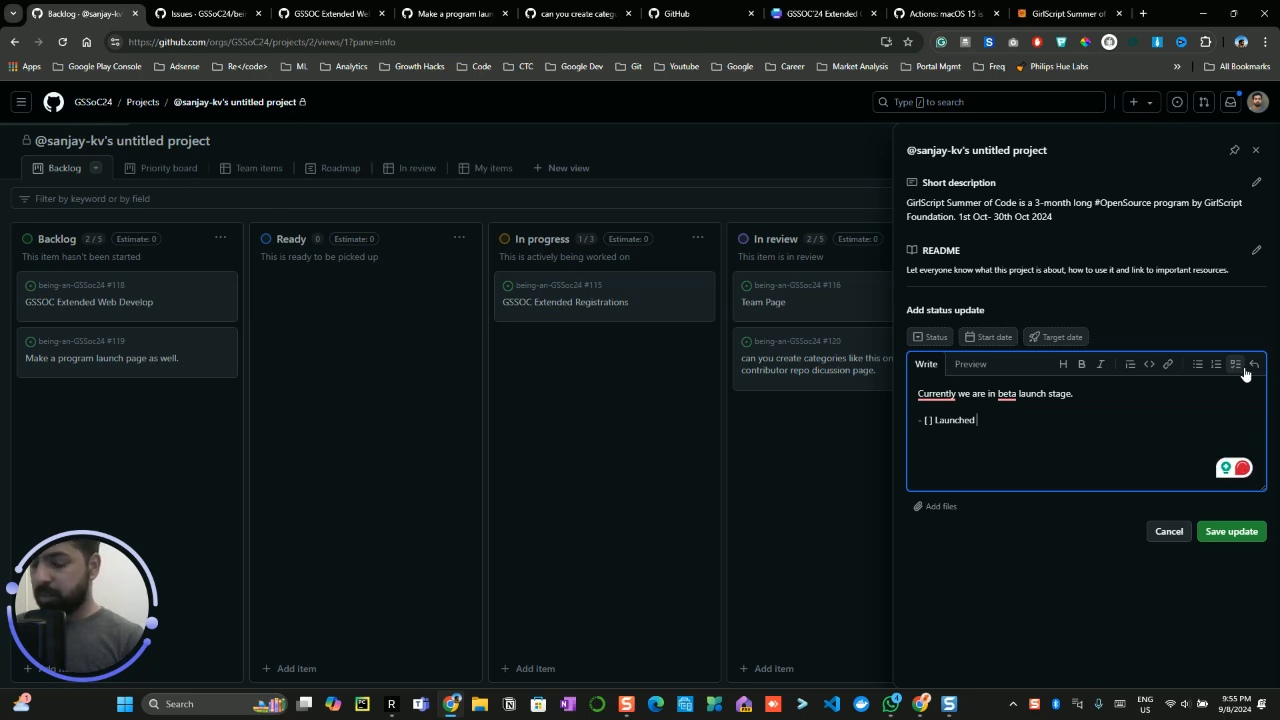
text(extn)
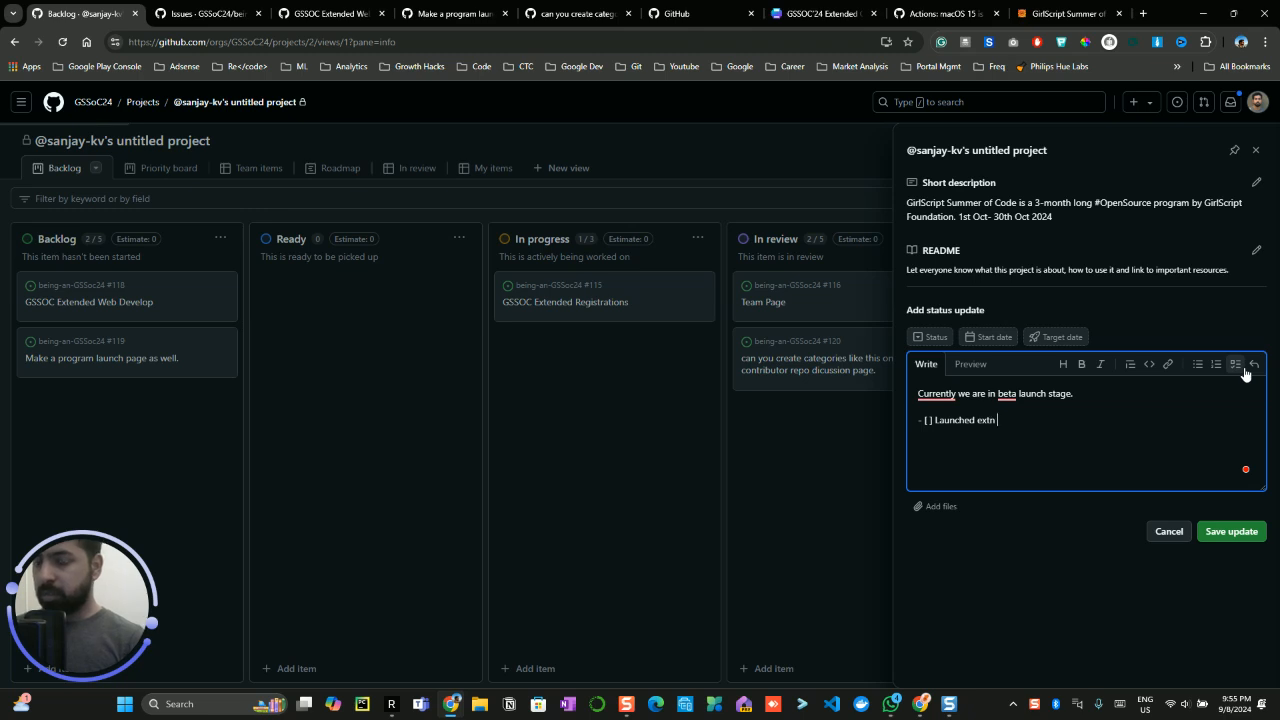
text( lanuch soon poster)
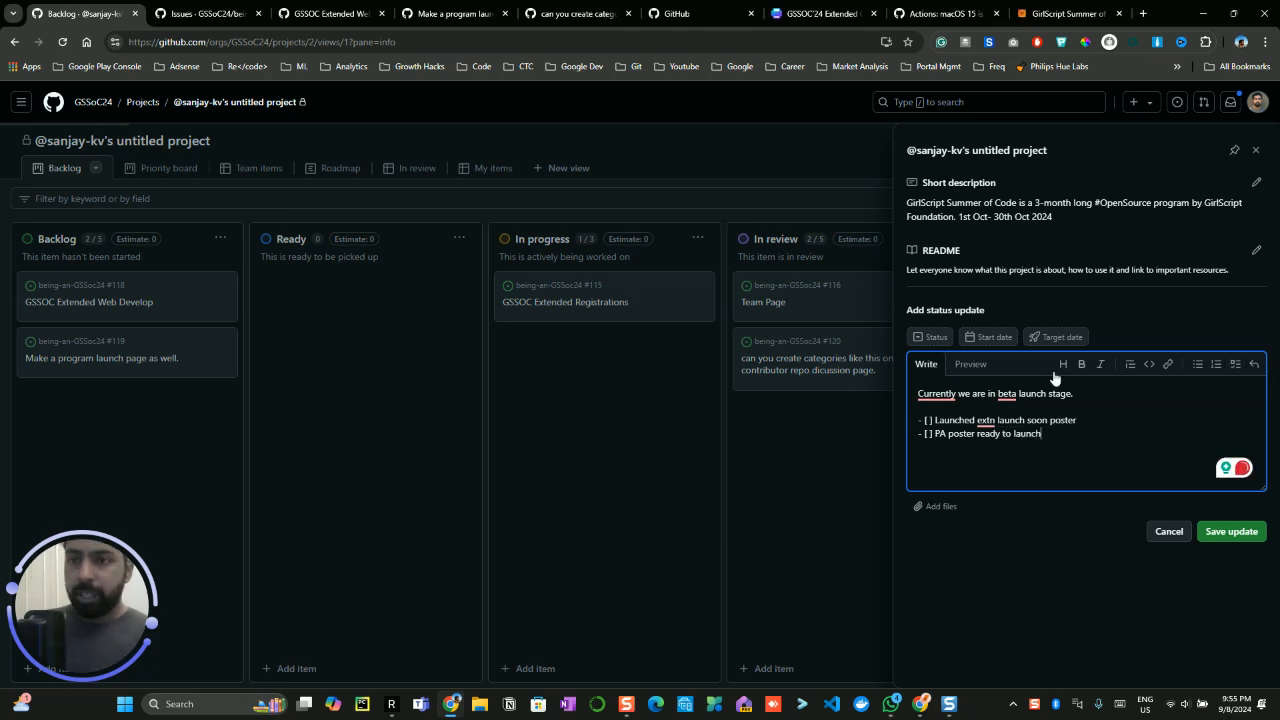
- Set the status update to On track with start date Sep 8, 2024 and target date Sep 9, 2024, and save it
click(923, 339)
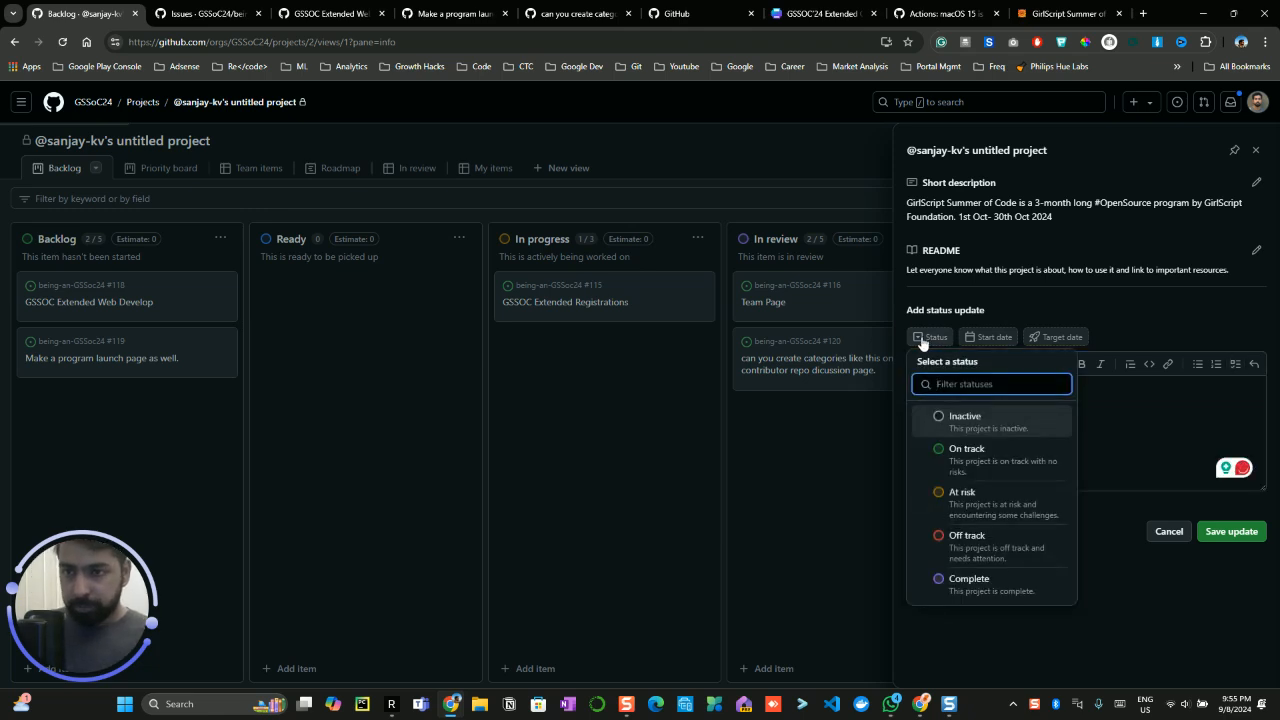
click(968, 453)
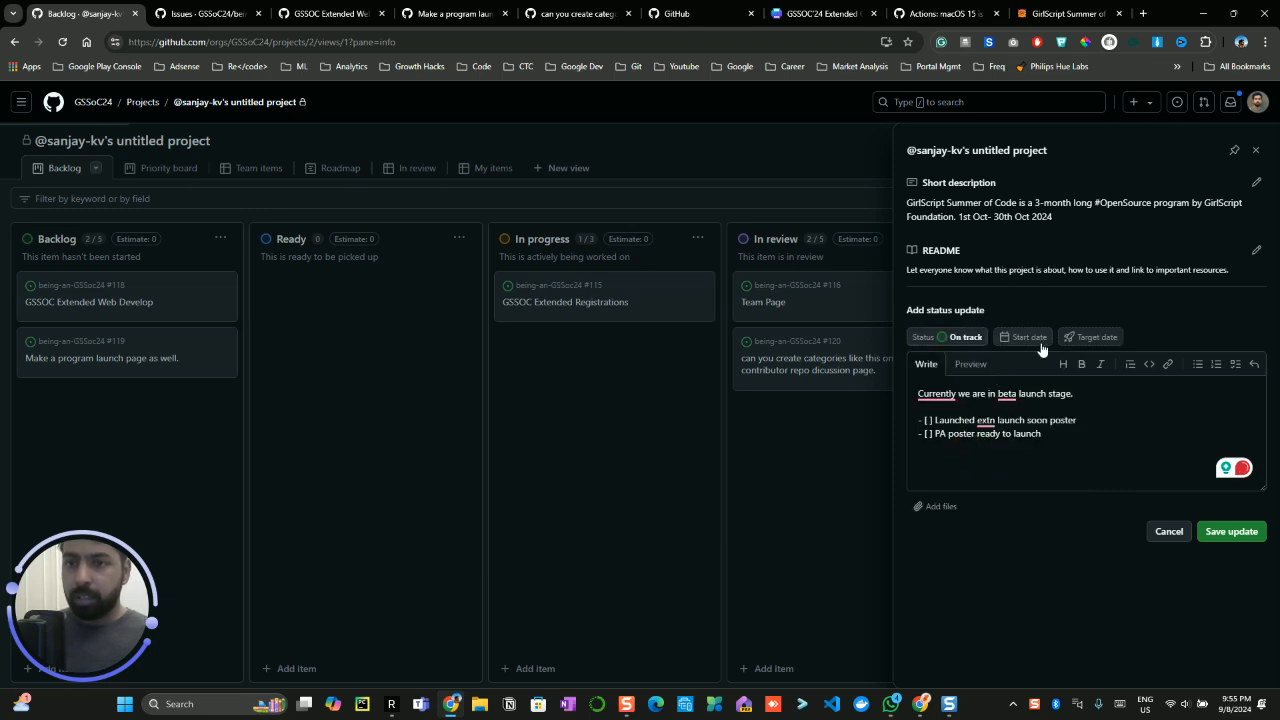
click(1040, 340)
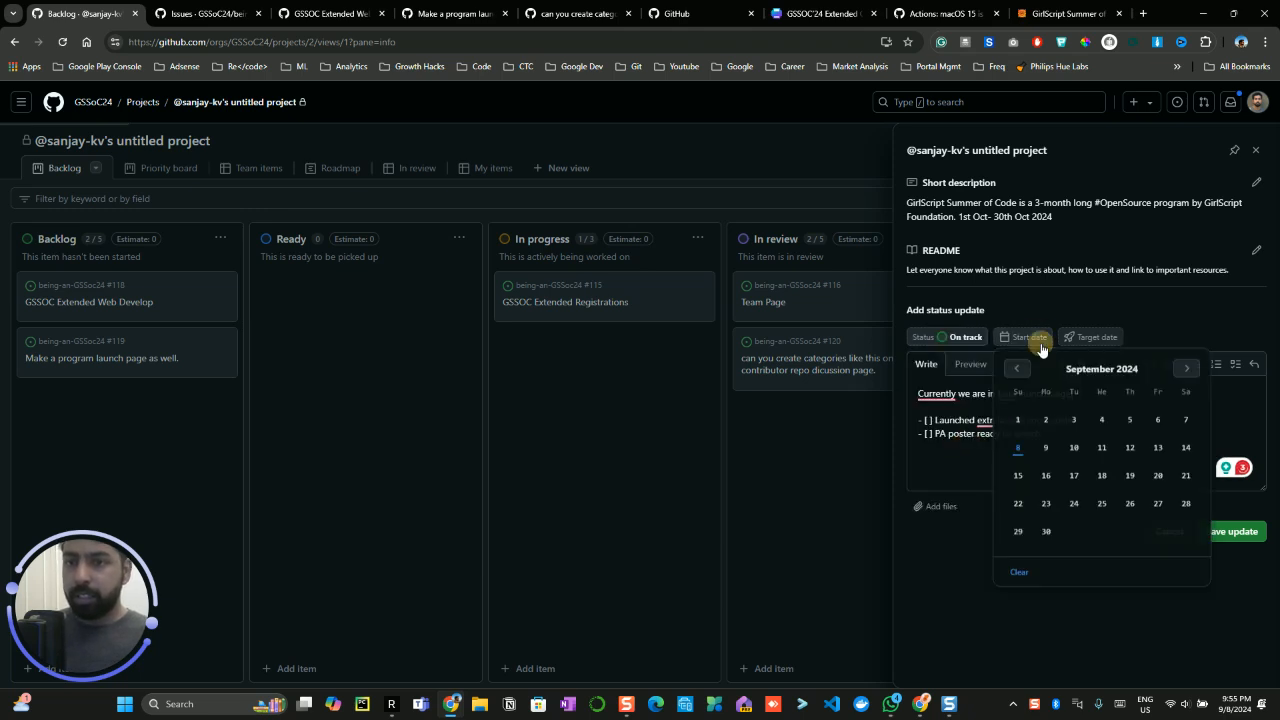
click(1017, 450)
click(1127, 337)
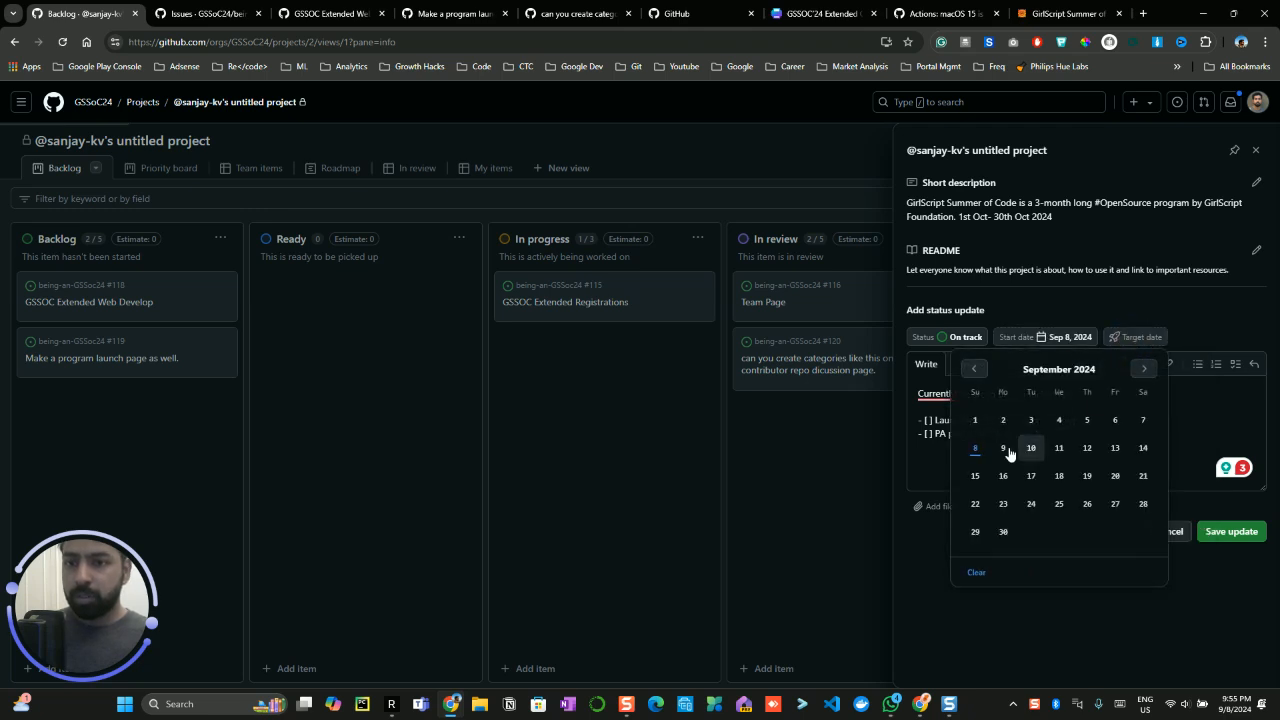
click(1005, 450)
click(1230, 531)
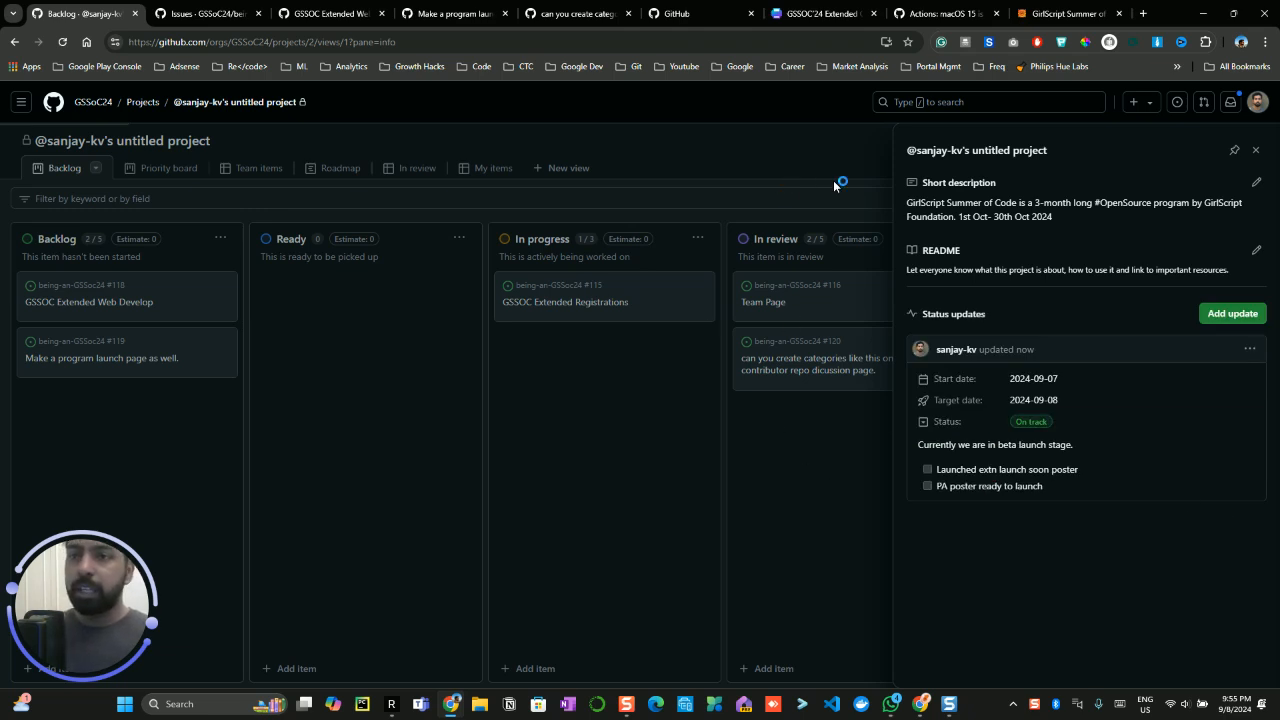
- Return to the board, review the saved status update through the project's On track label, and close the project details
key(Escape)
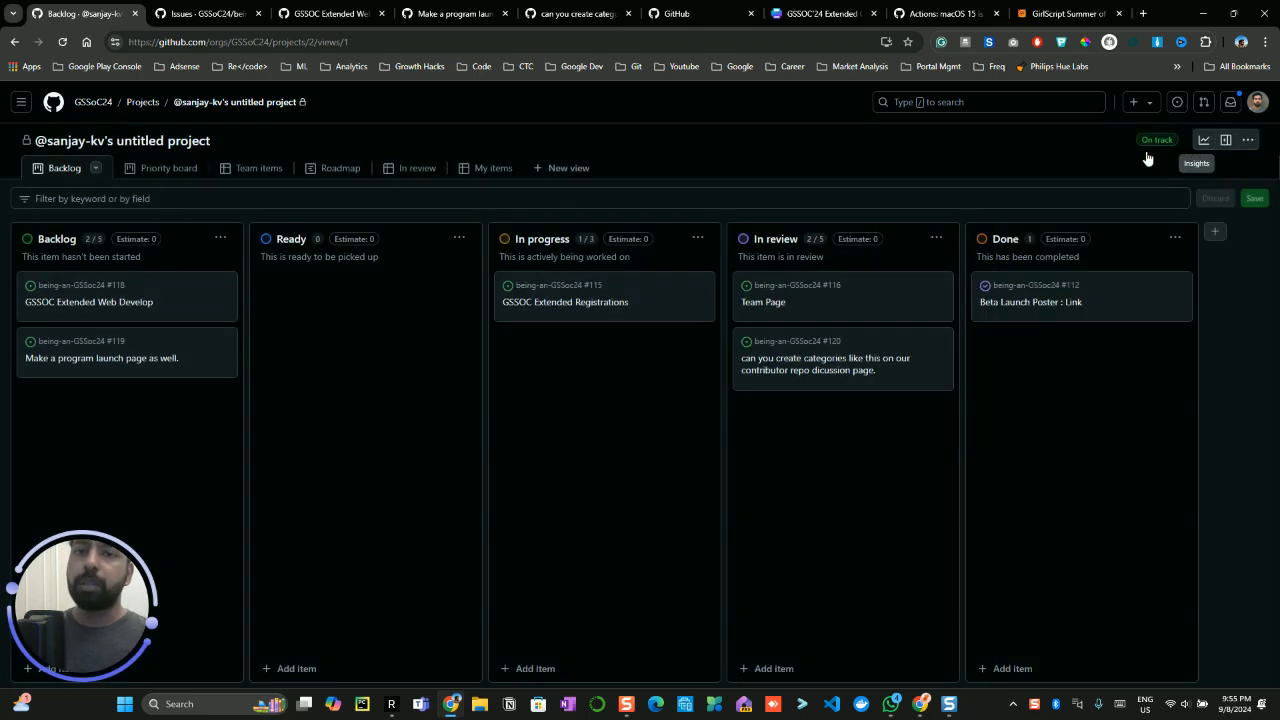
click(1157, 141)
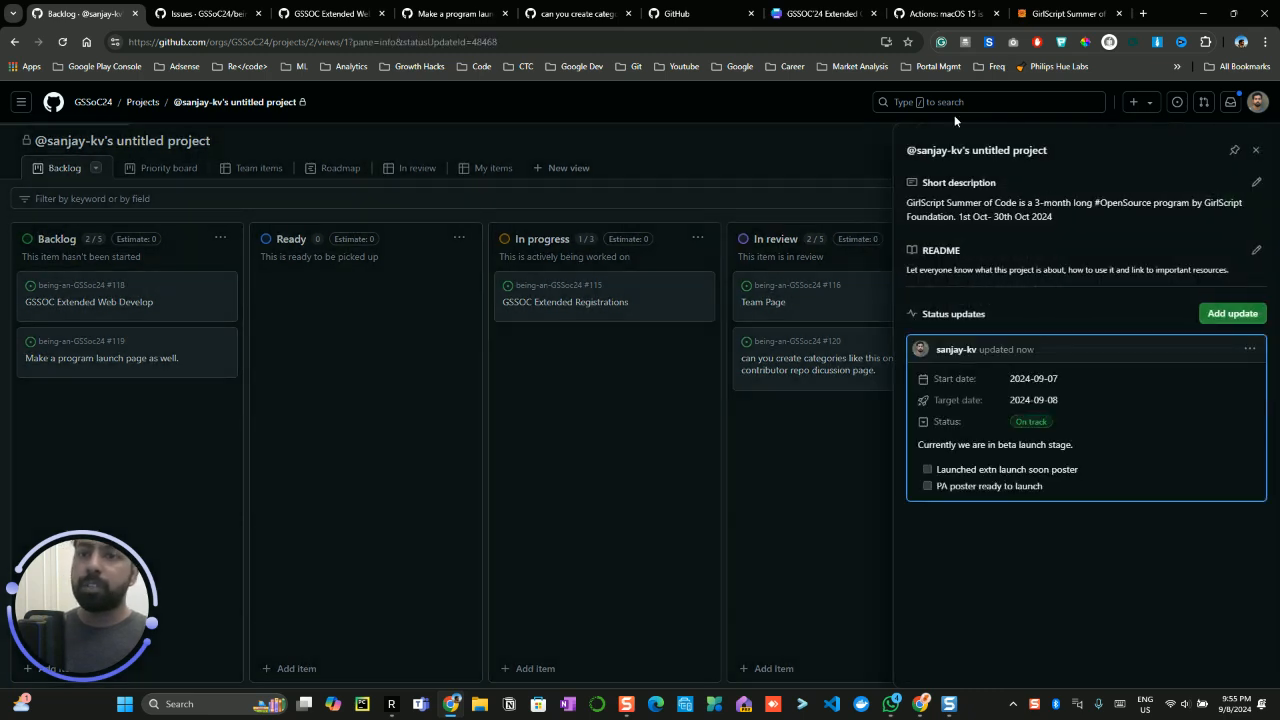
click(1258, 147)
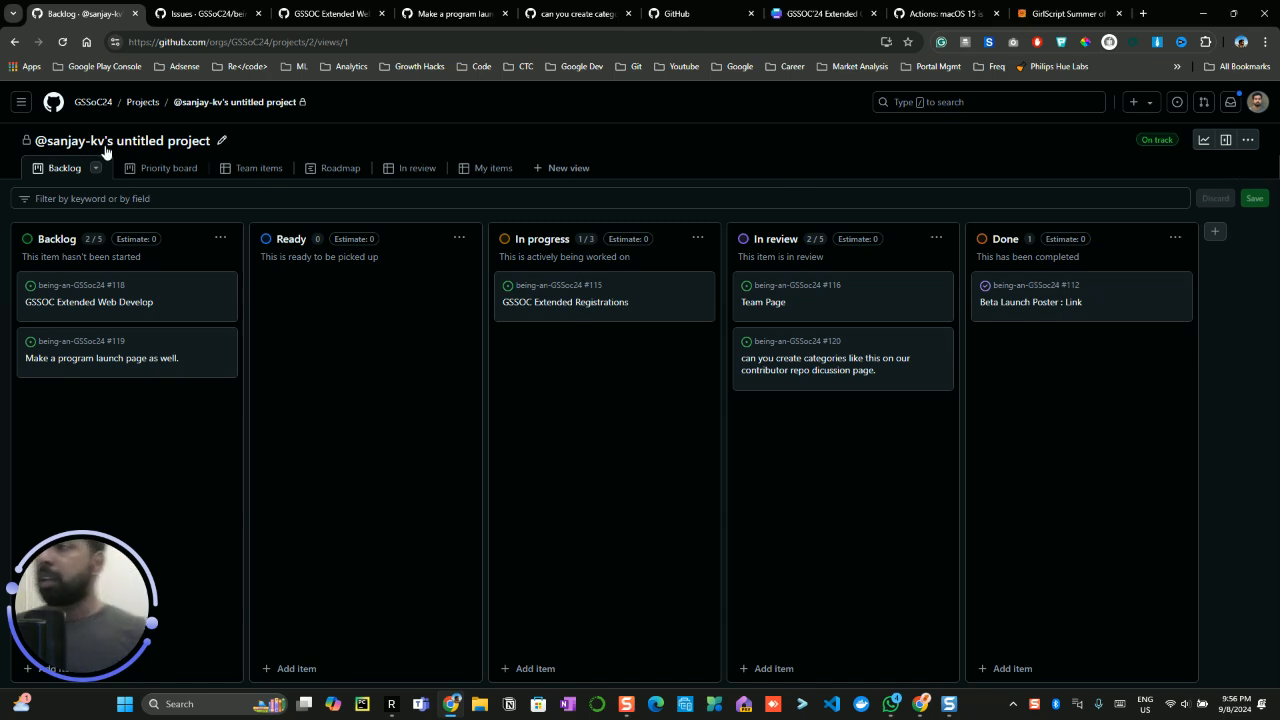
- Look through the Priority board and Team items views and check the GSSOC Extended Web Develop issue page
click(148, 176)
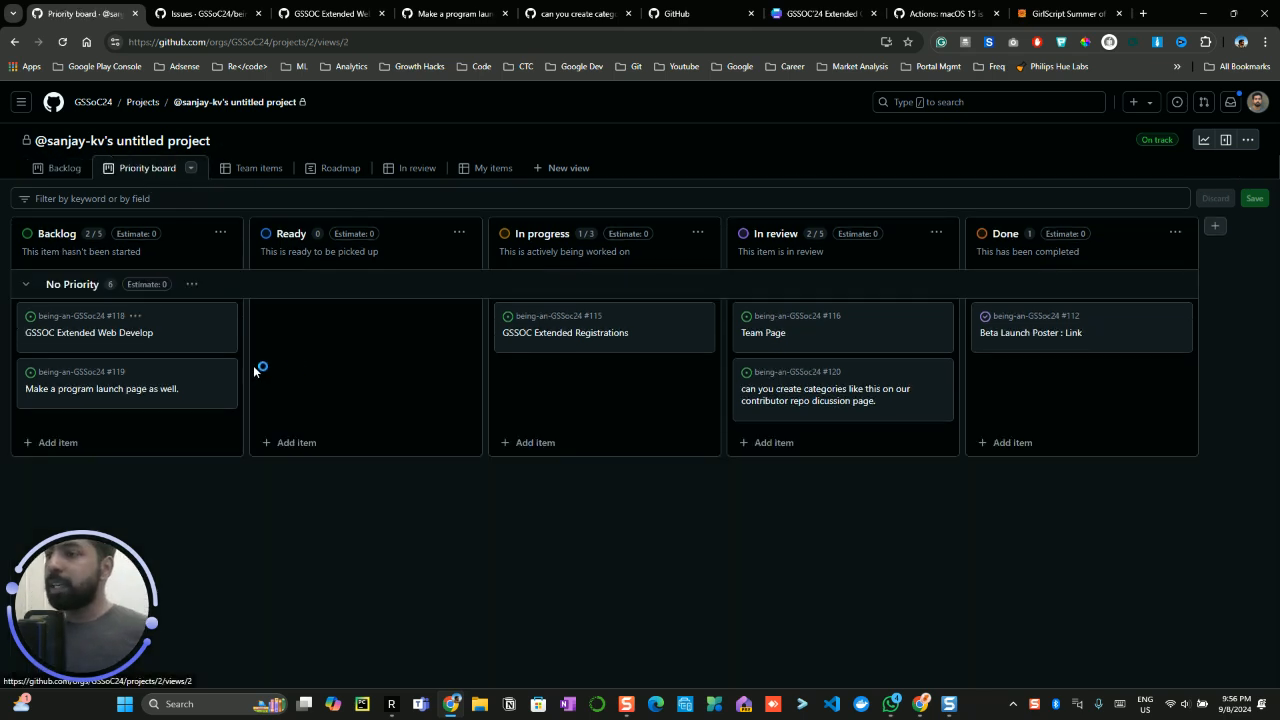
click(257, 173)
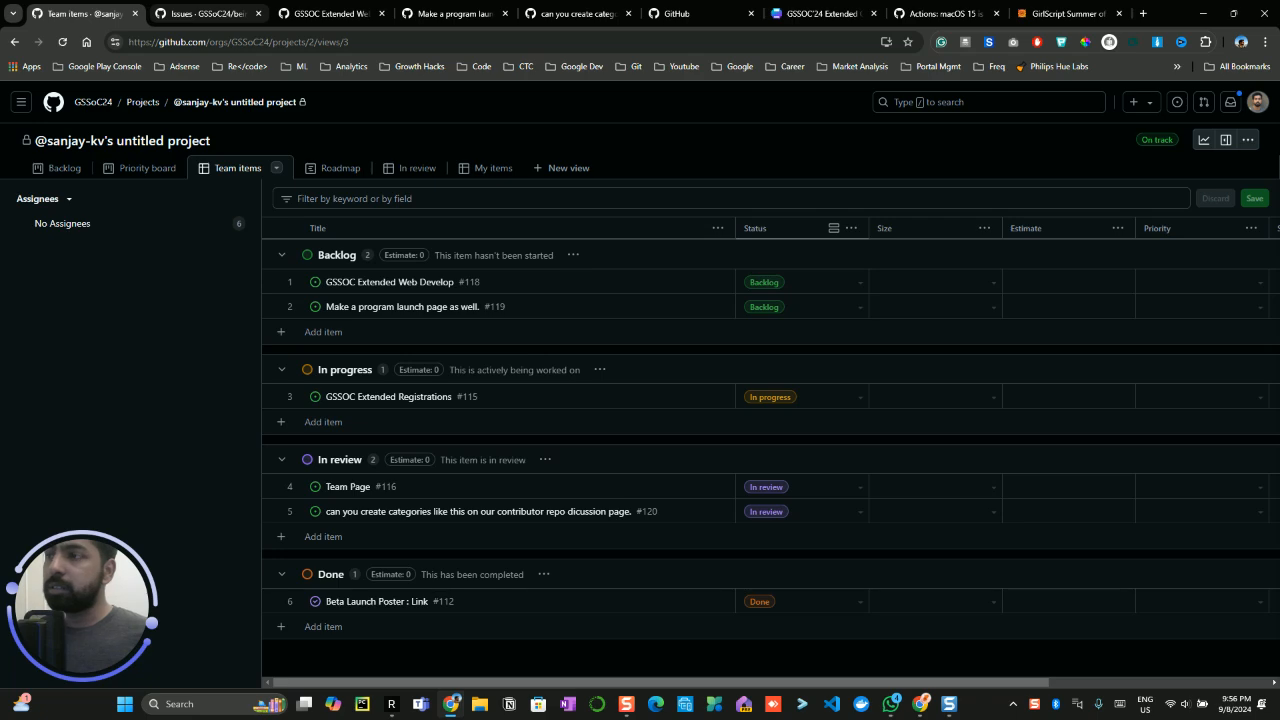
key(ctrl+Tab)
key(ctrl+Tab)
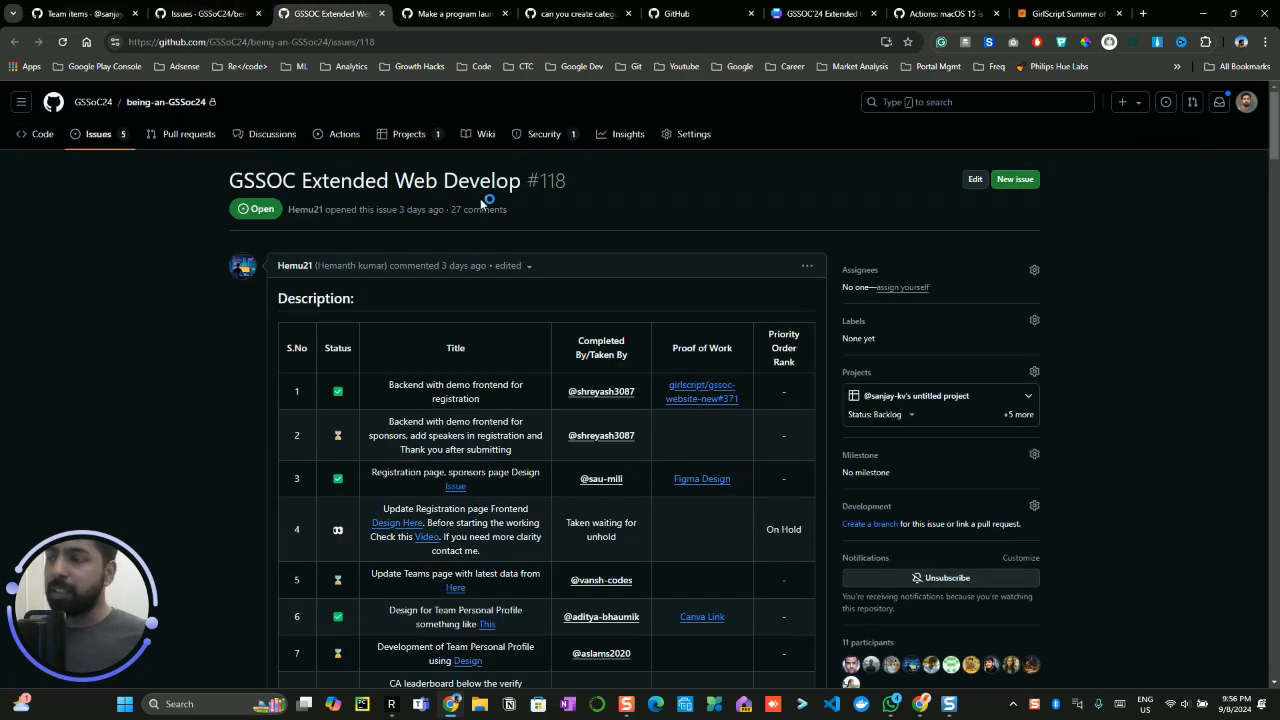
- Back in Team items, set the GSSOC Extended Web Develop issue's priority to P0 and slice the view to No Assignees
click(98, 11)
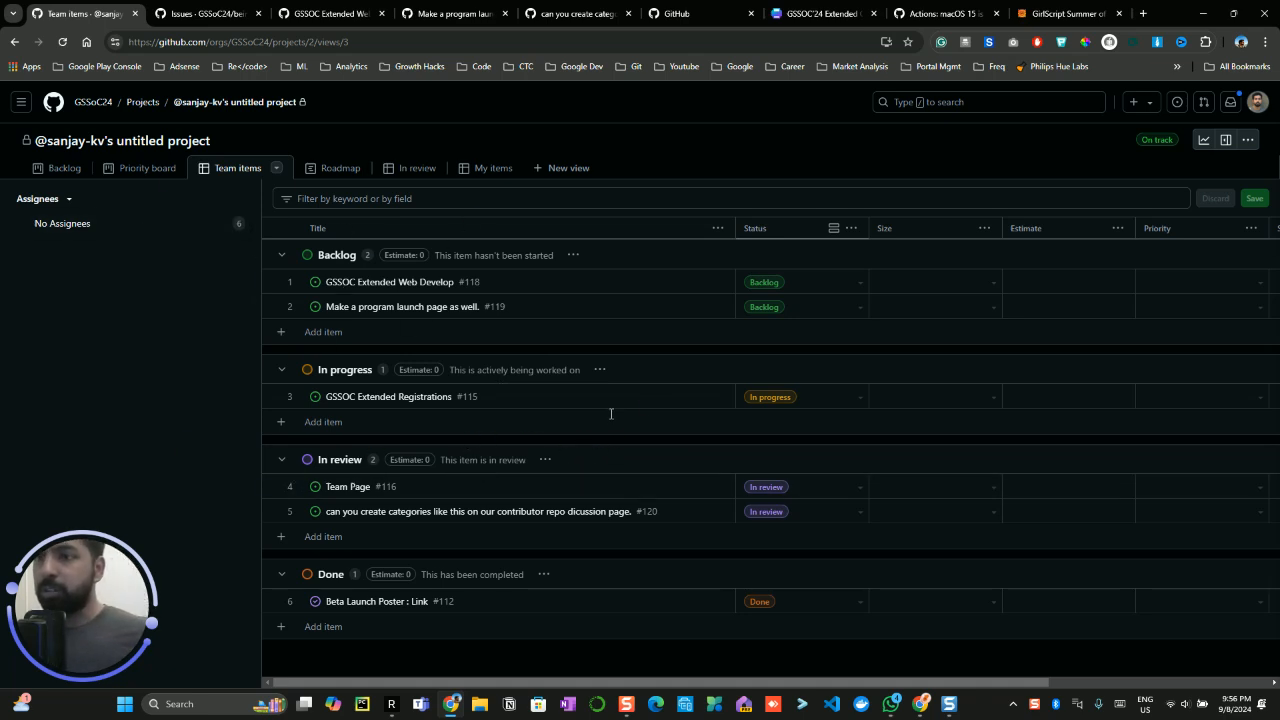
click(1259, 283)
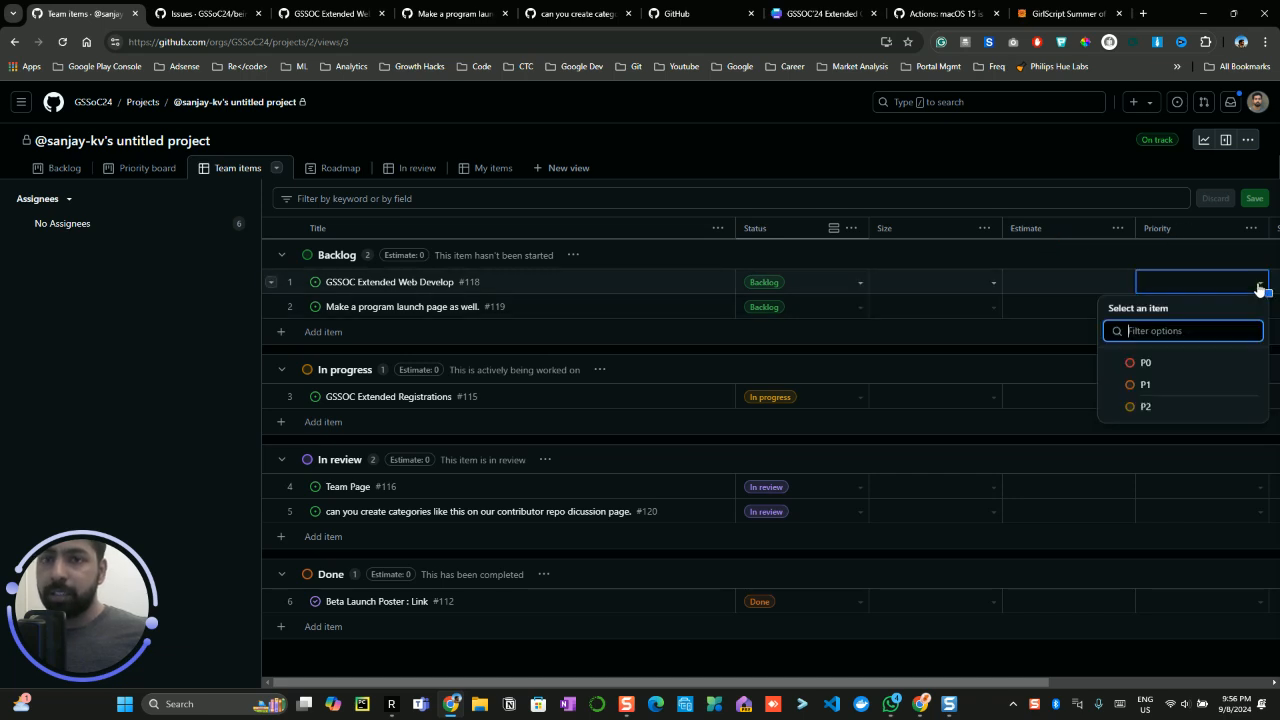
click(1168, 365)
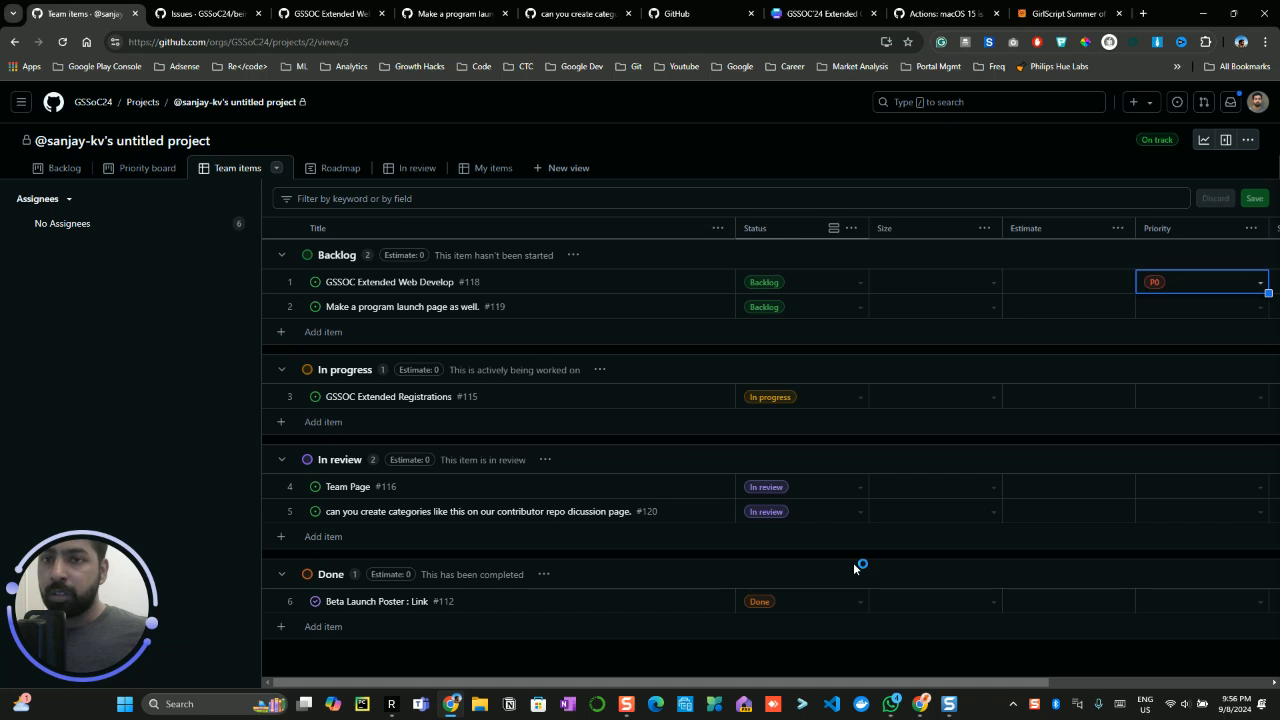
drag(611, 682, 795, 685)
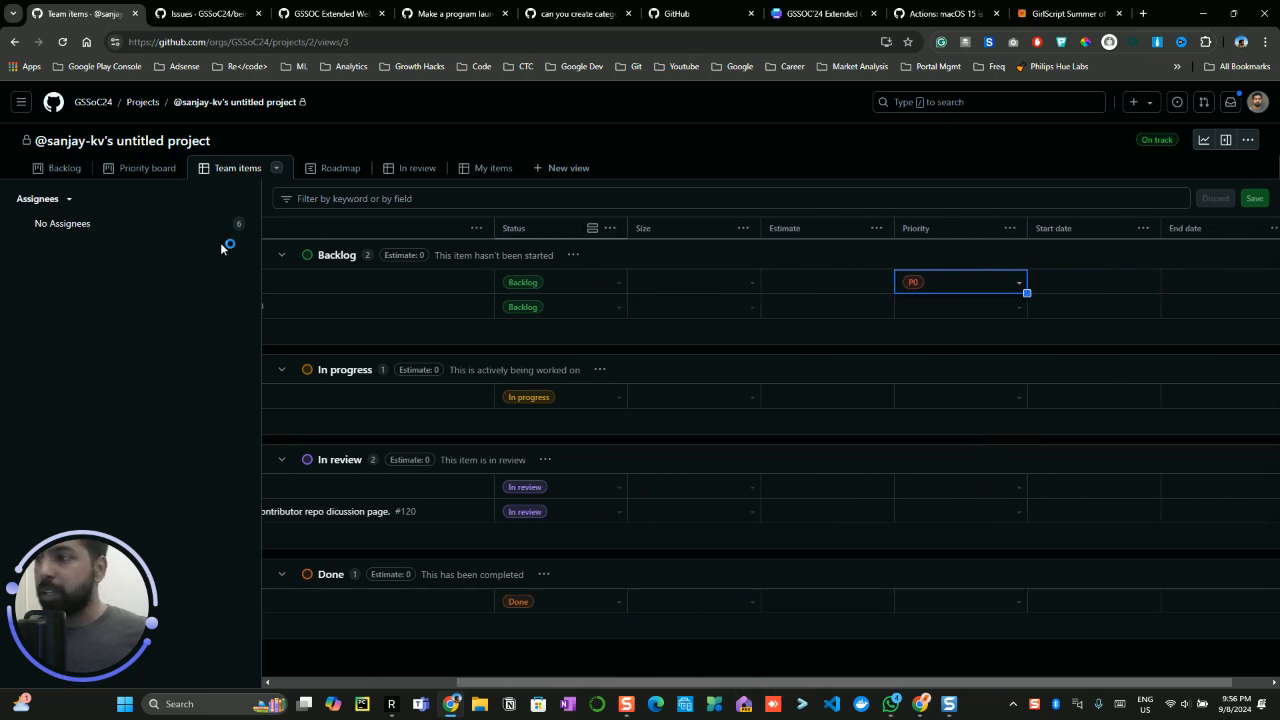
click(88, 236)
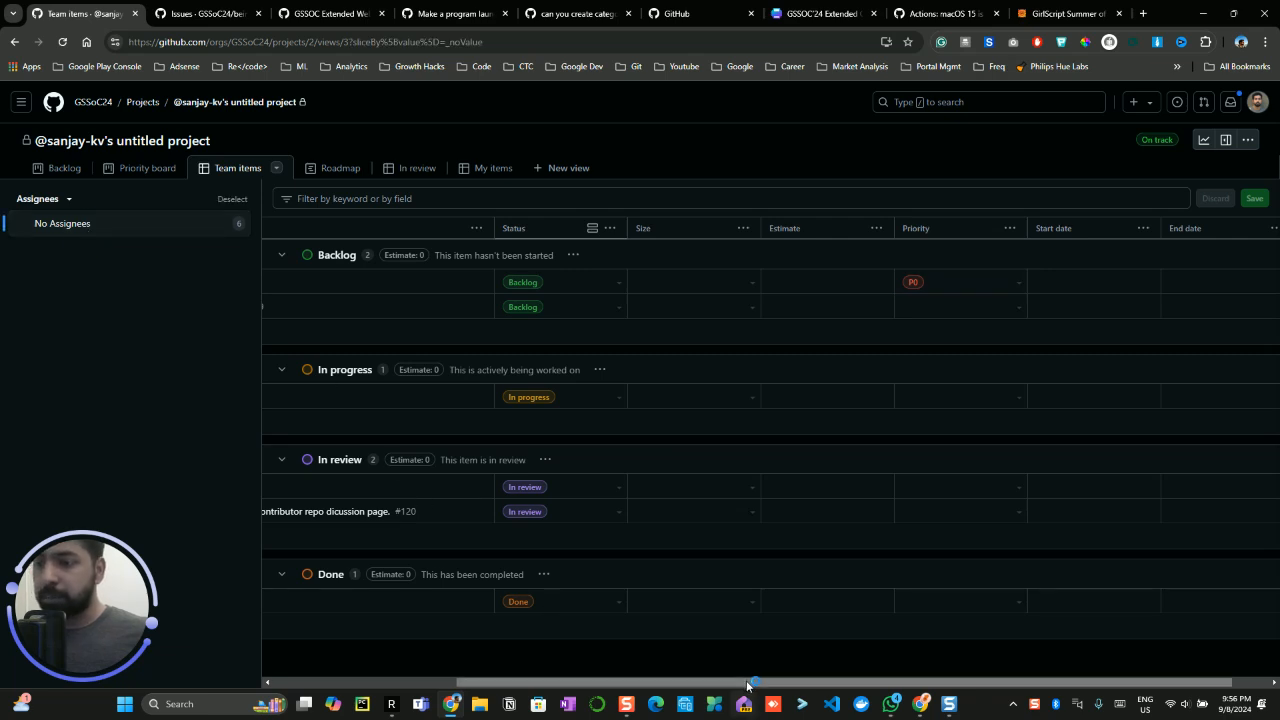
- Show the Assignees and Labels fields in the Team items table and move the Assignees column in front of Status
drag(745, 684, 894, 660)
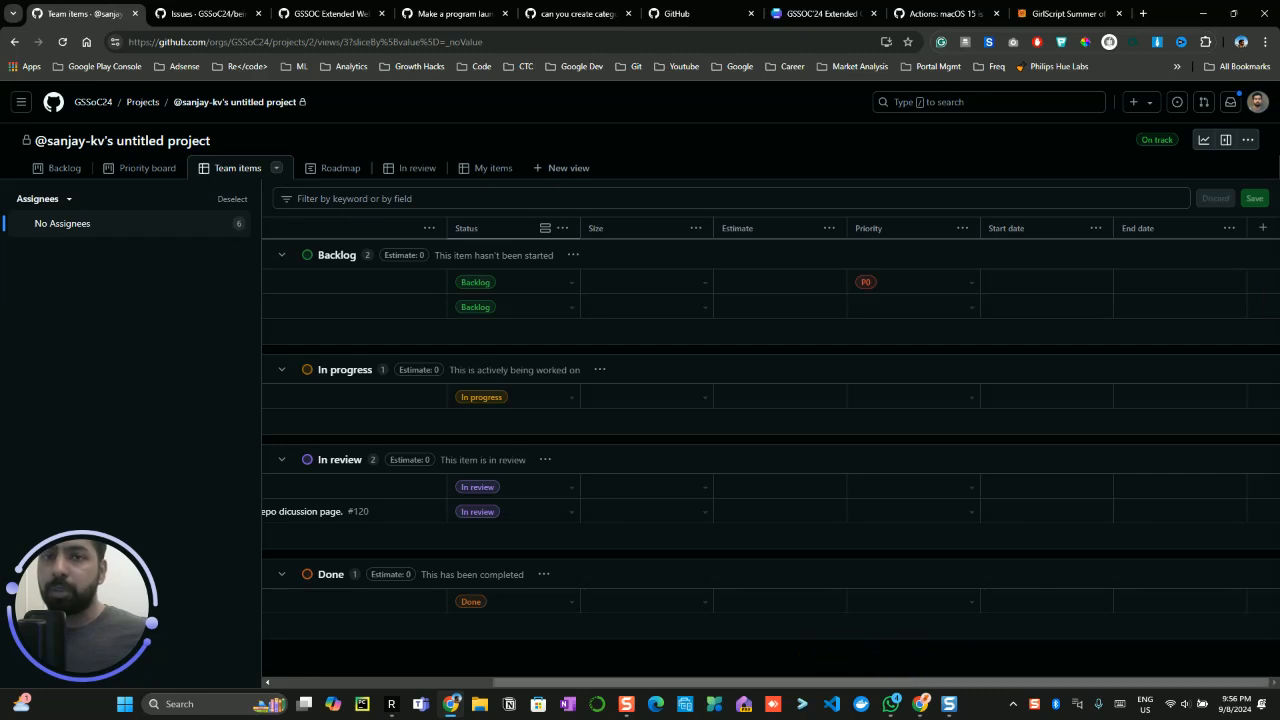
click(1263, 228)
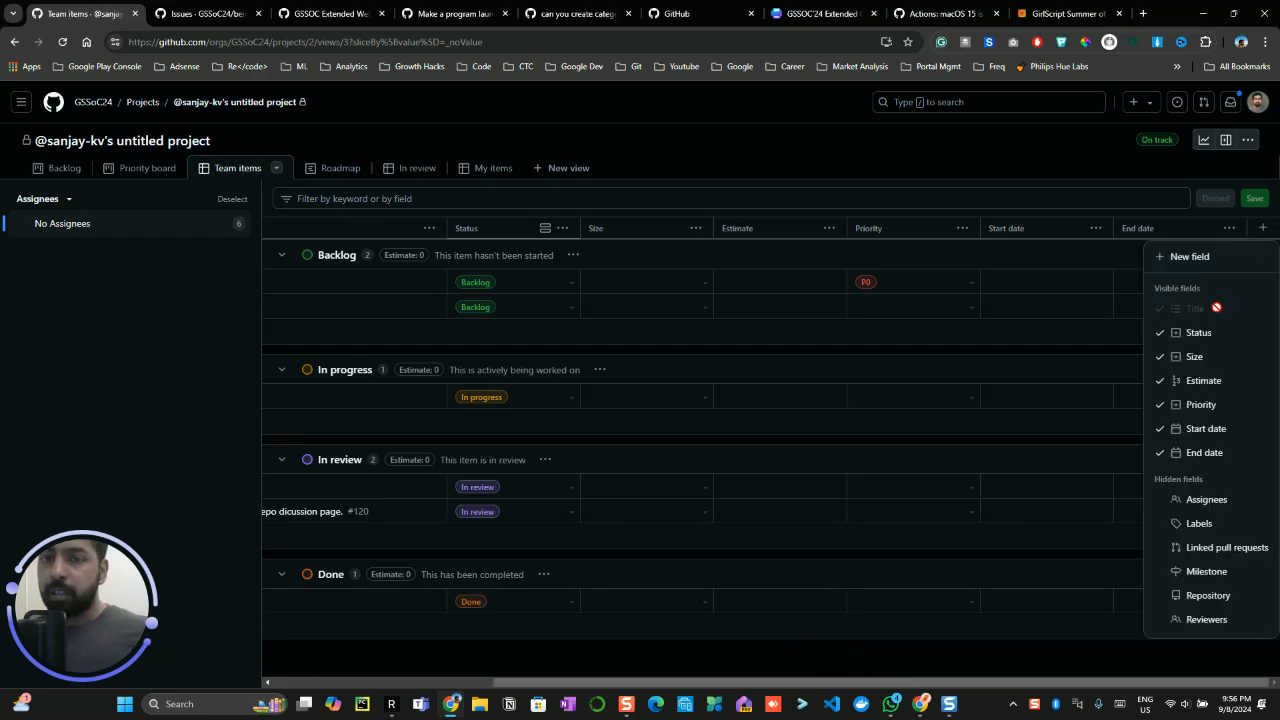
click(1190, 502)
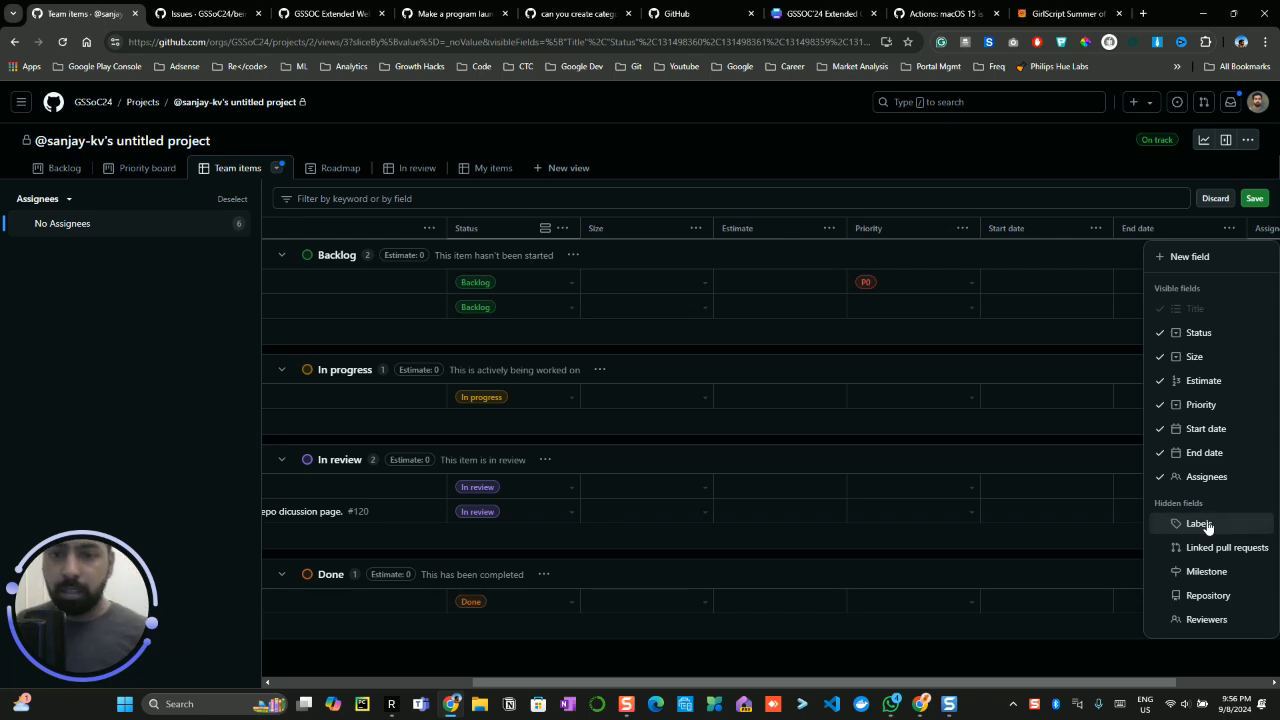
click(1206, 523)
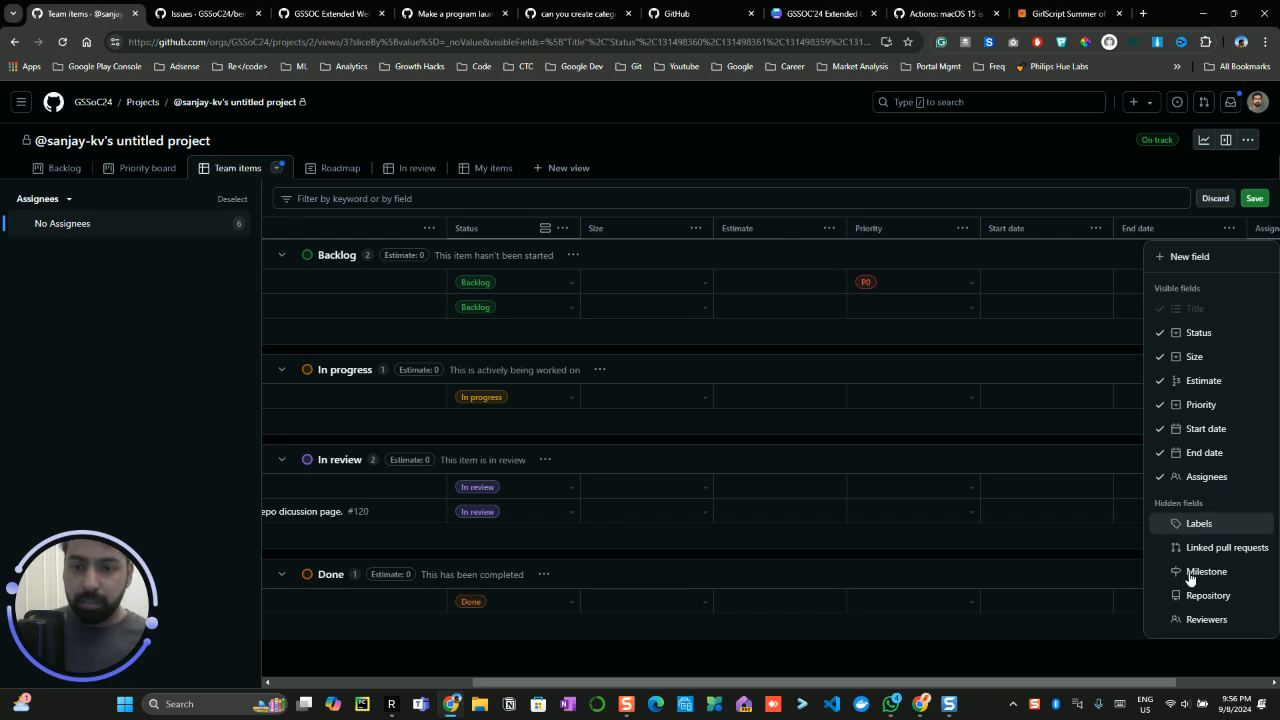
click(1066, 154)
drag(1256, 226, 586, 231)
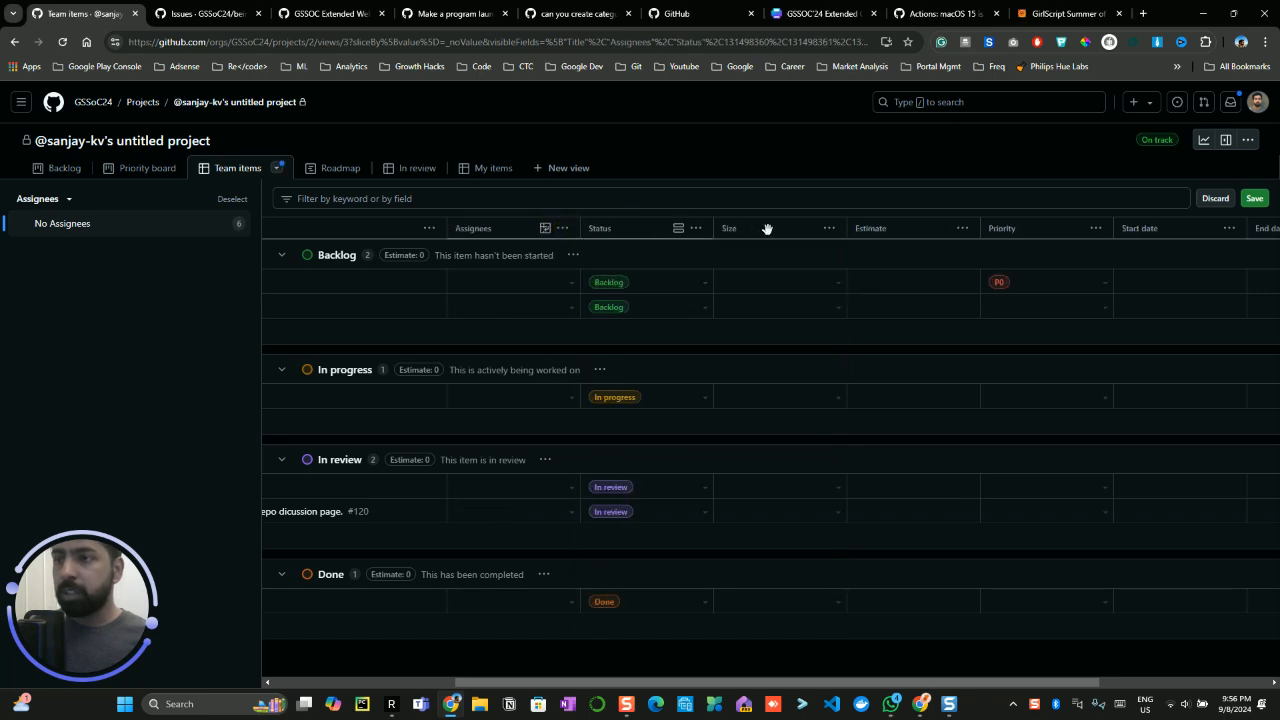
- Hide the Size and Estimate fields from the Team items table
drag(769, 230, 835, 233)
click(835, 233)
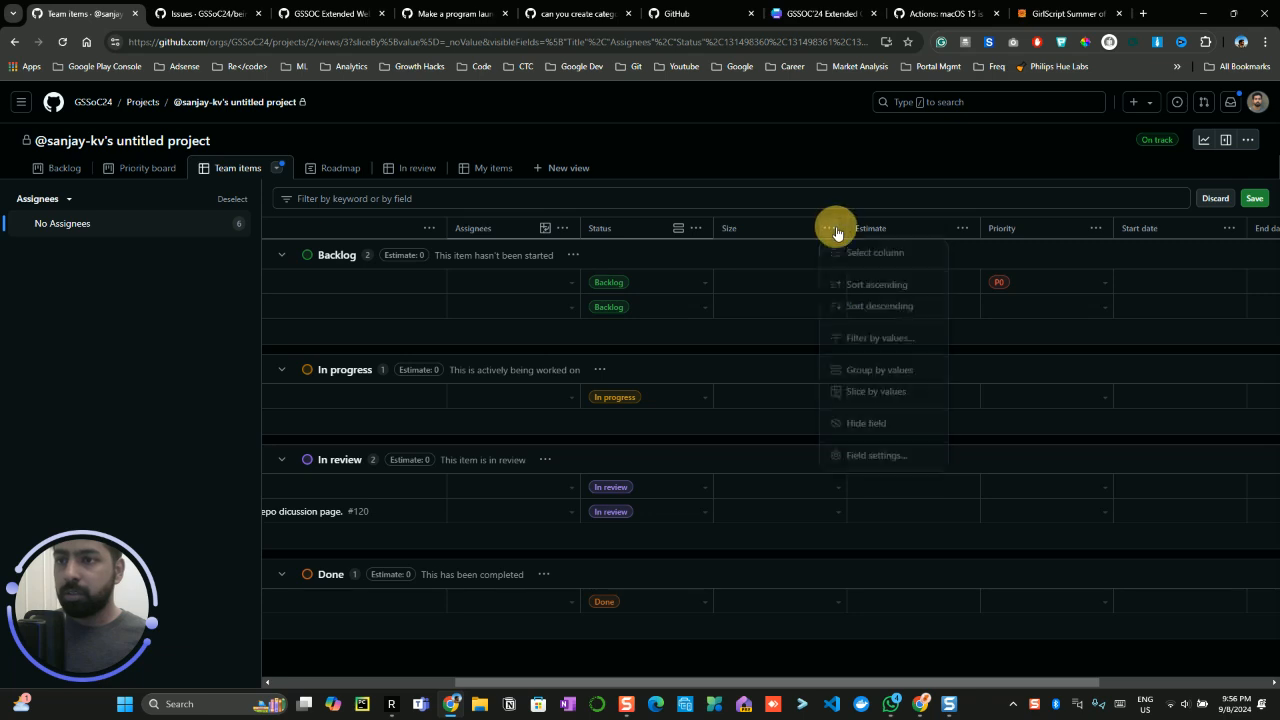
click(863, 429)
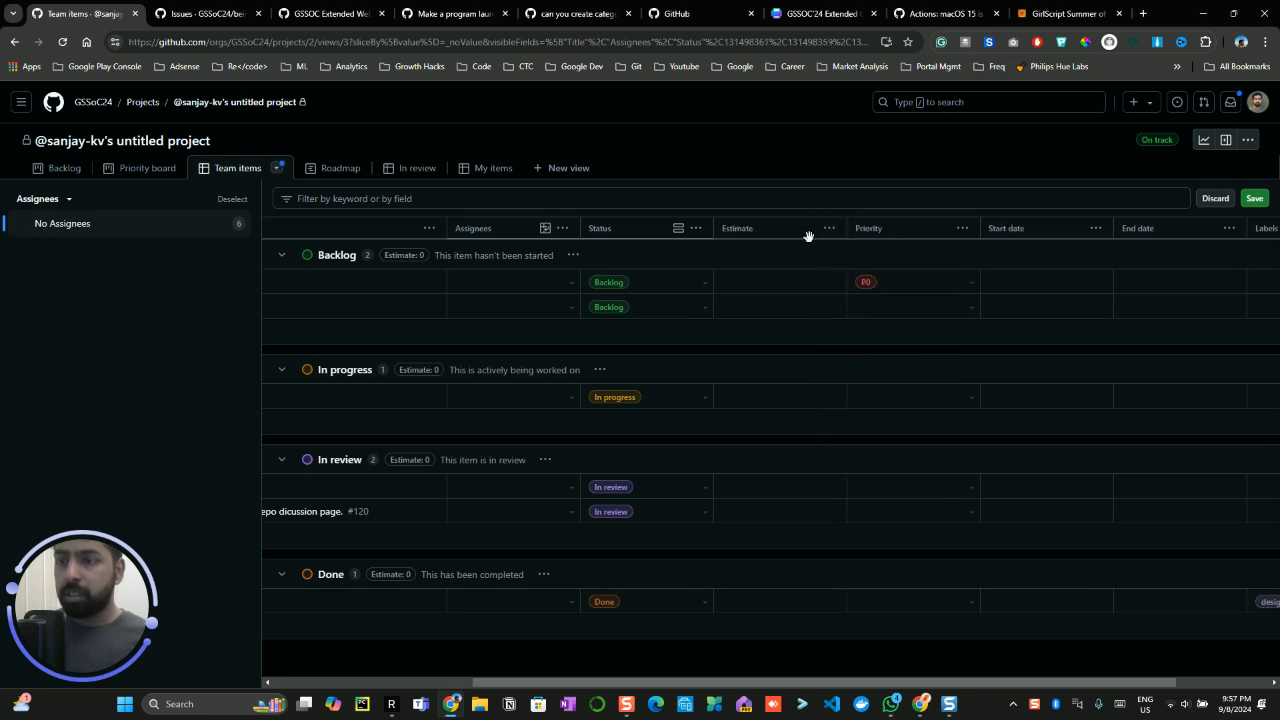
click(833, 235)
click(900, 428)
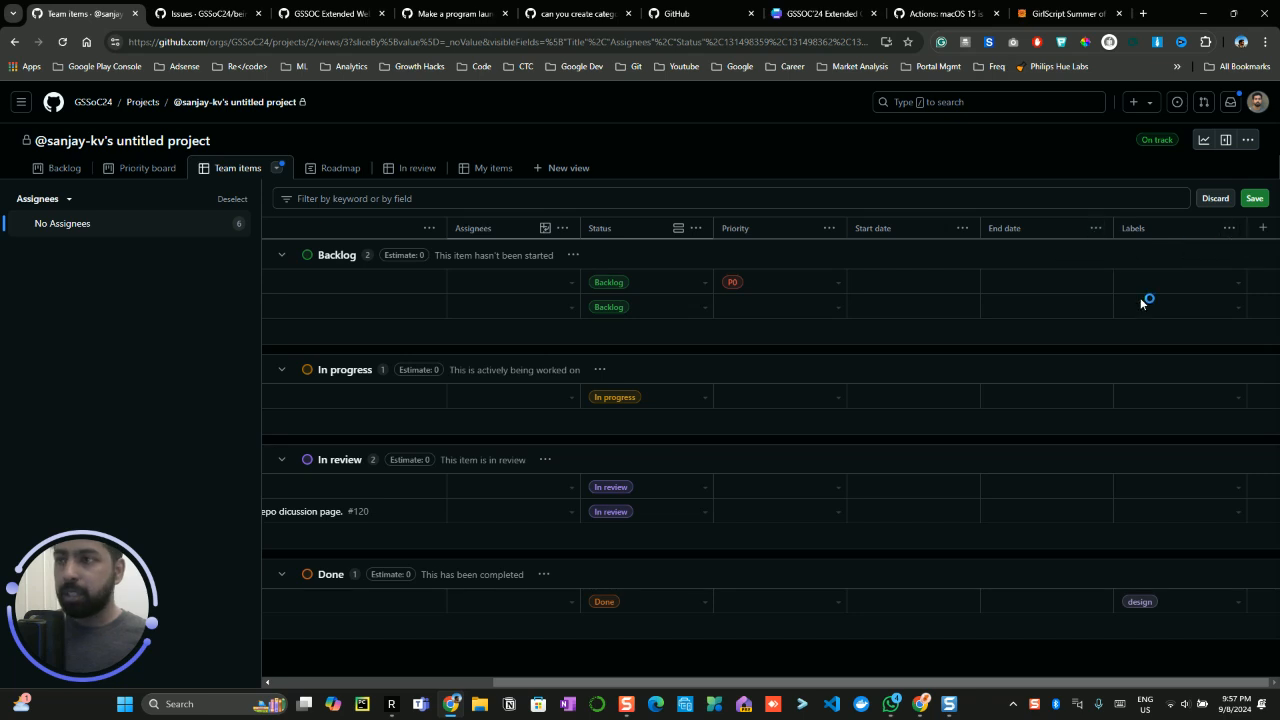
- Hide the Start date field and show the Linked pull requests, Reviewers and Repository fields in the Team items table
click(1263, 228)
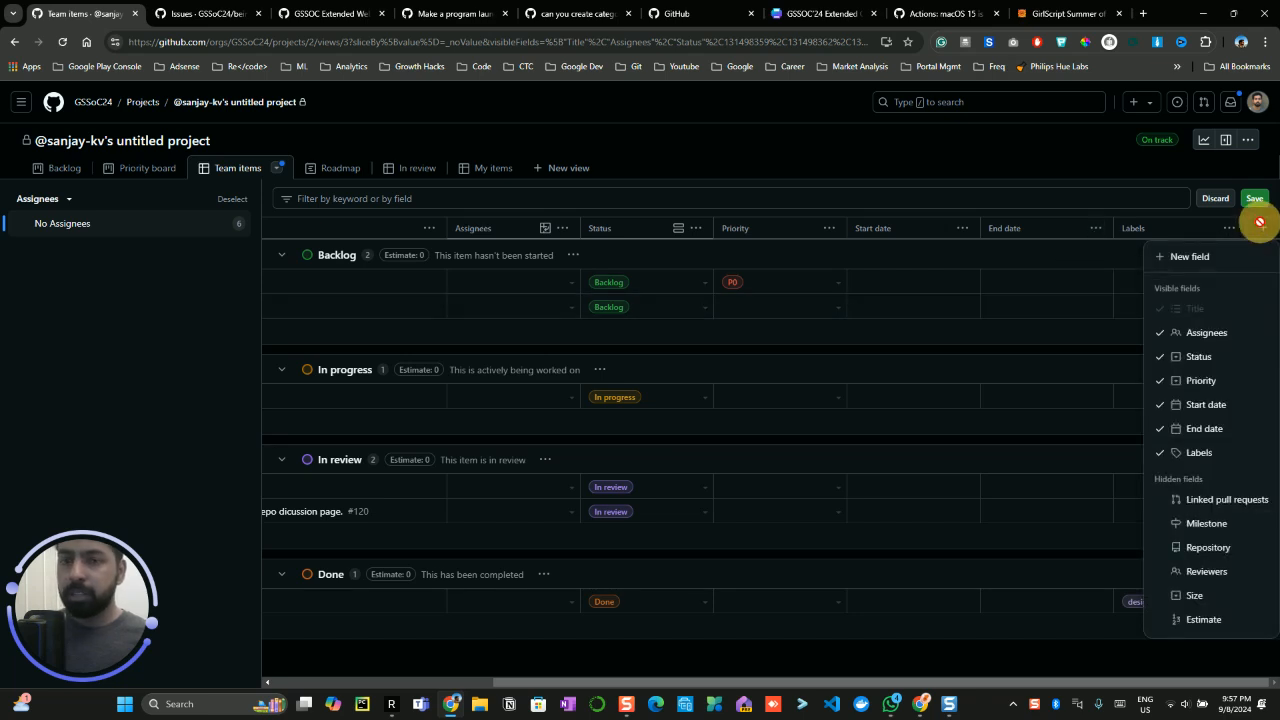
click(1206, 406)
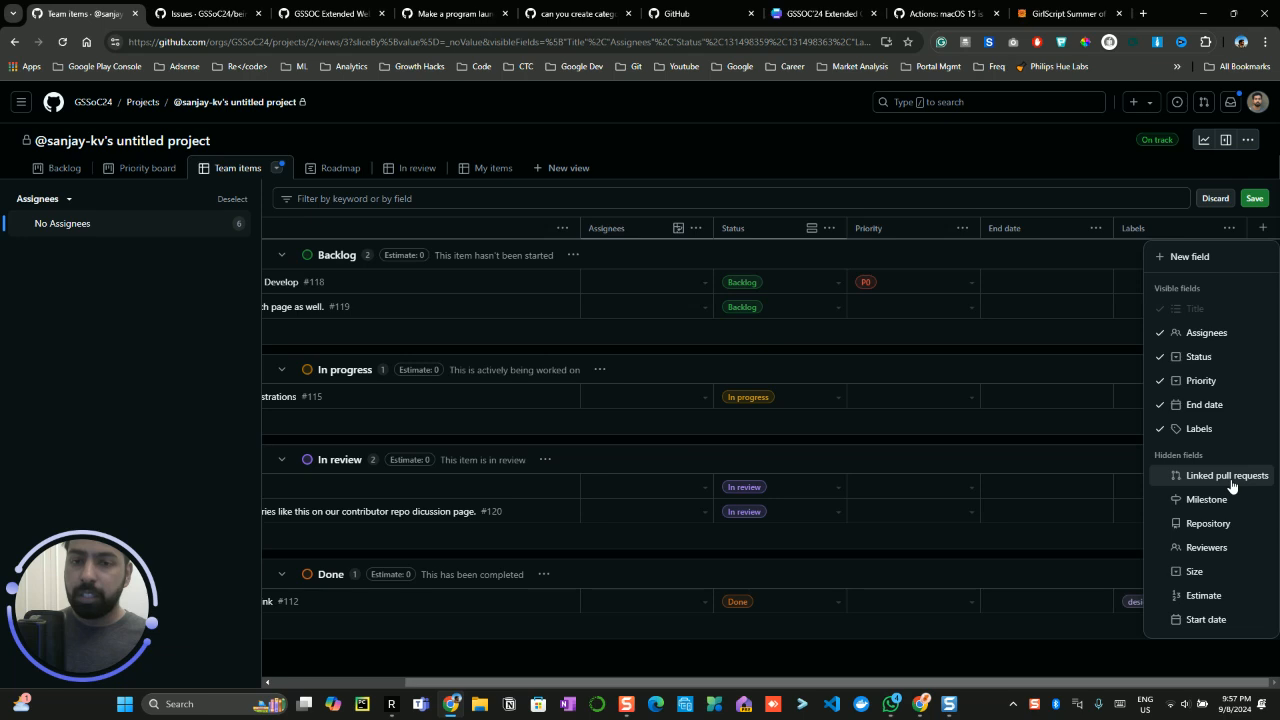
click(1228, 479)
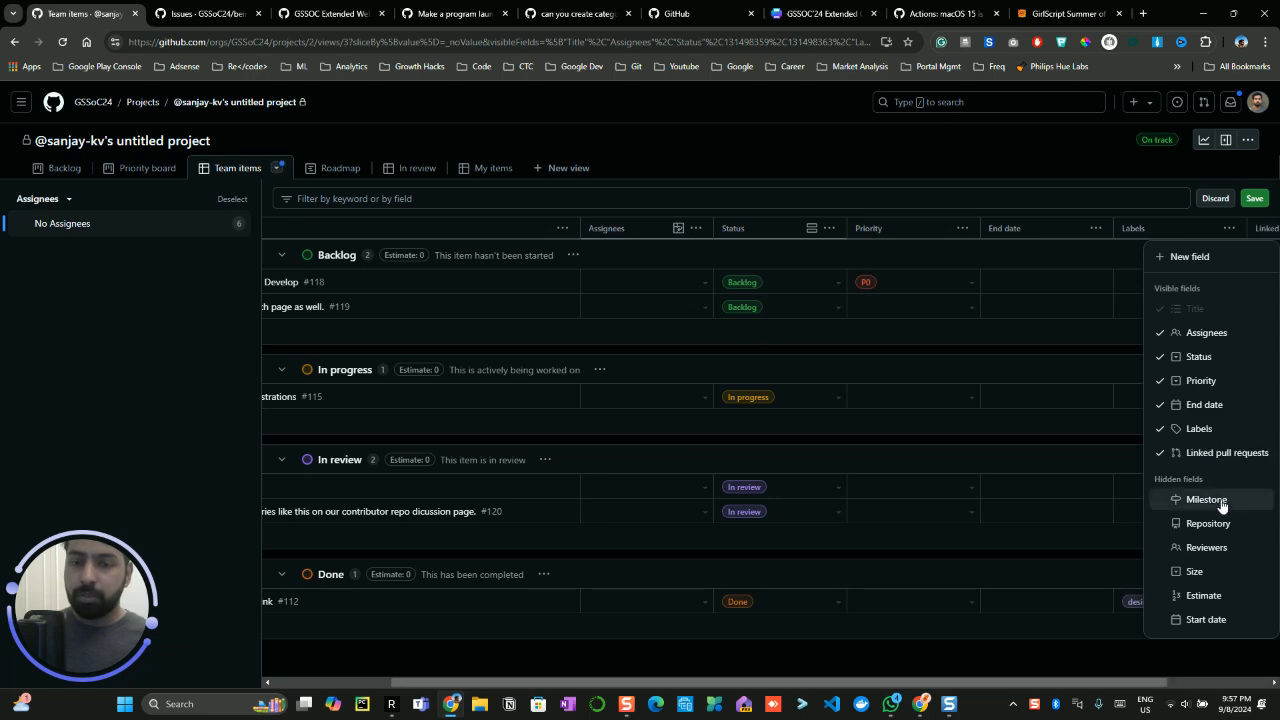
click(1209, 548)
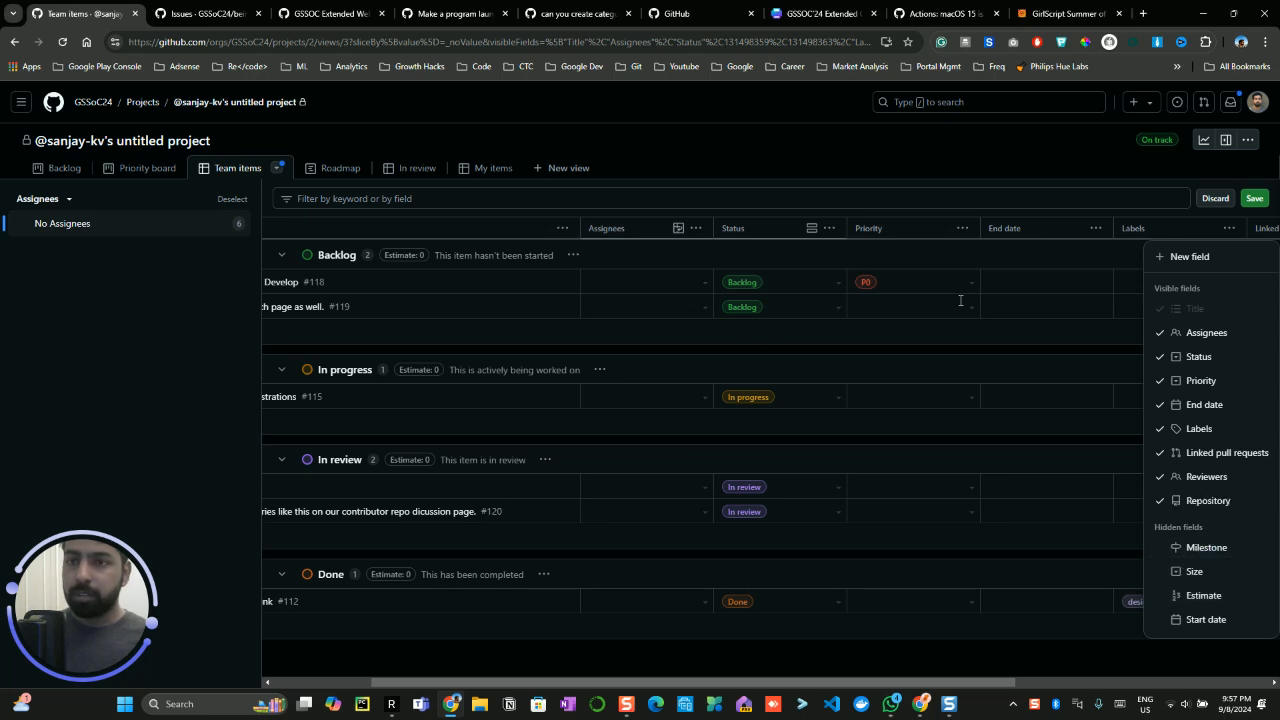
click(852, 160)
- Narrow the Assignees slice pane to about half its width so the Team items table gets more room
drag(818, 682, 514, 666)
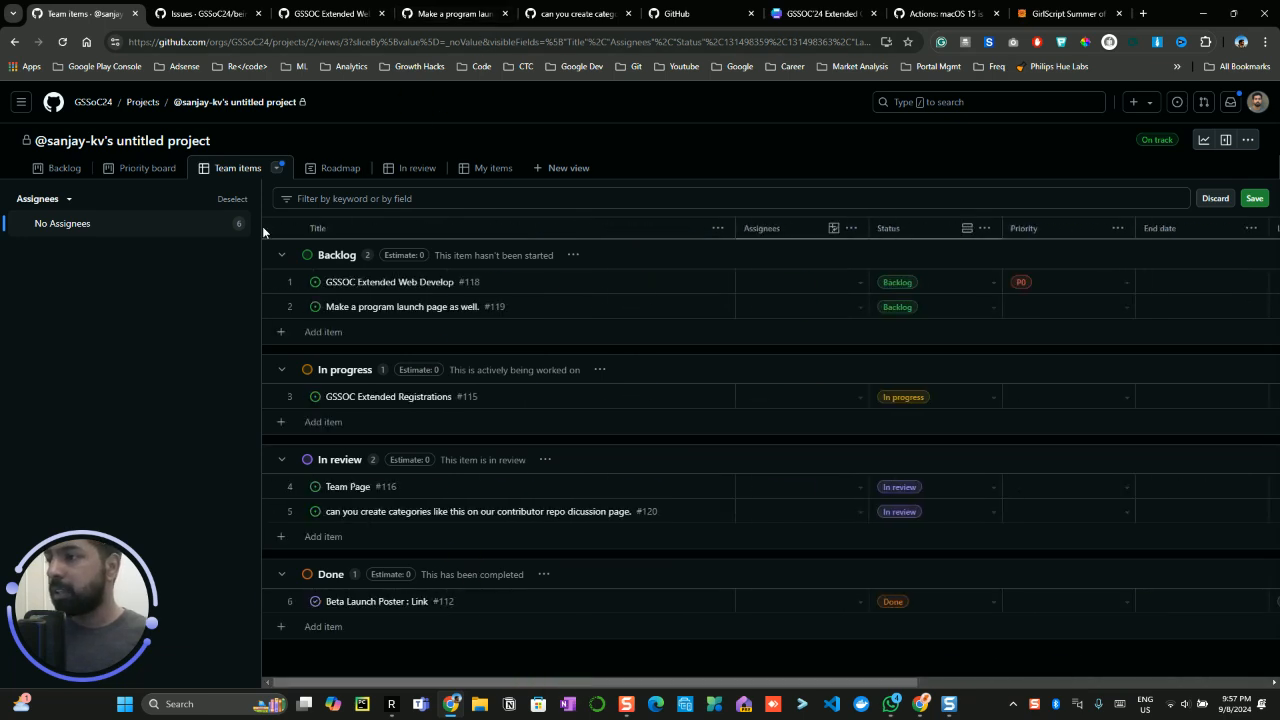
drag(258, 224, 126, 246)
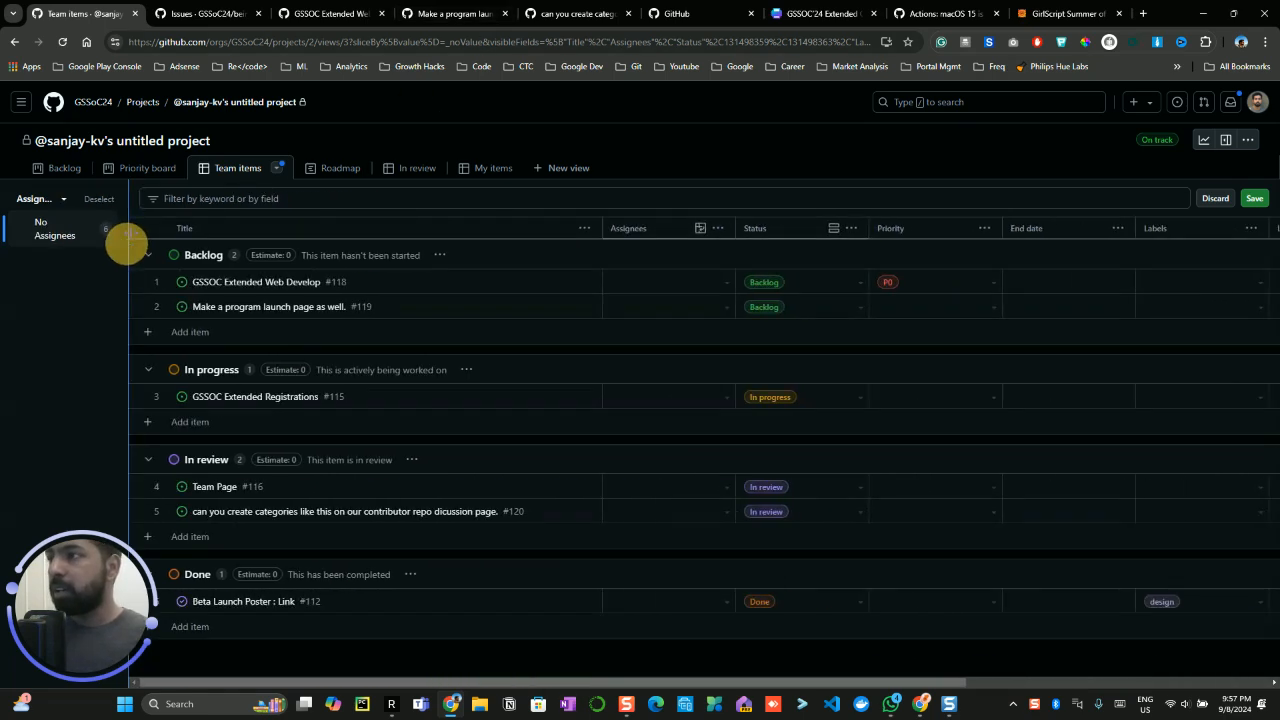
- Review issue #118's task table and comments, then check the assignee choices for it in the Team items table
key(ctrl+3)
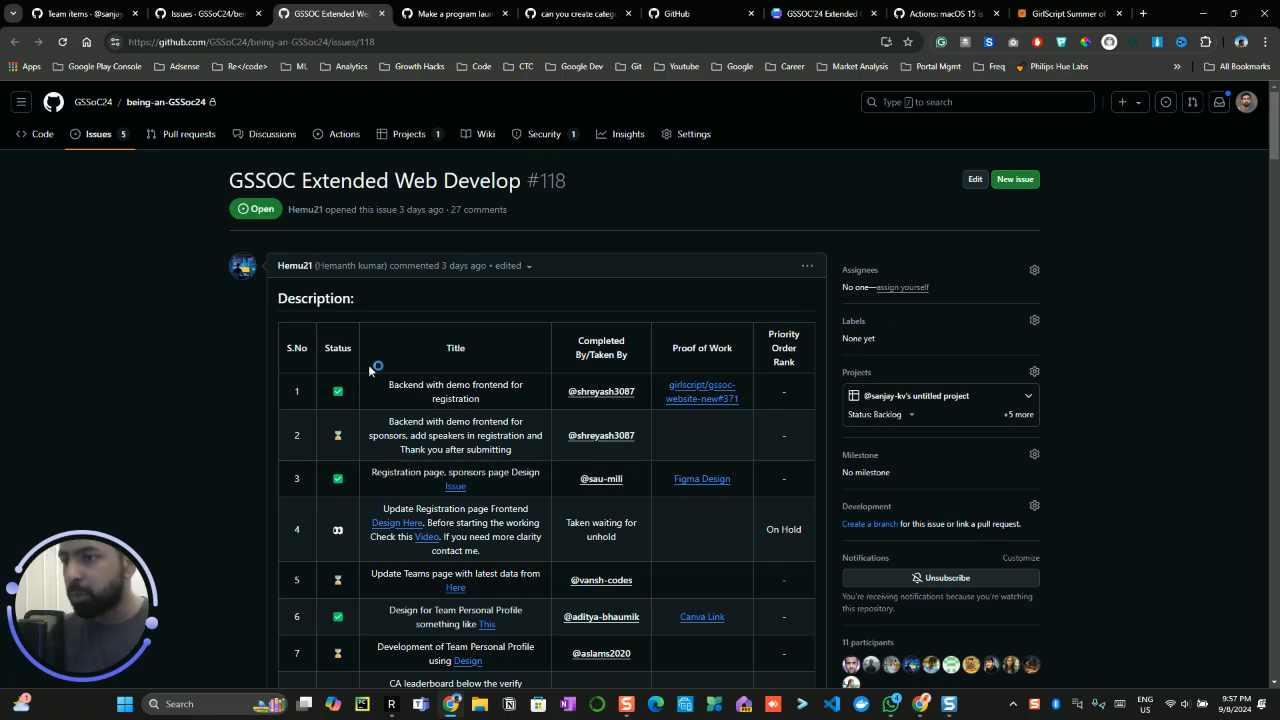
scroll(369, 368, down, 5)
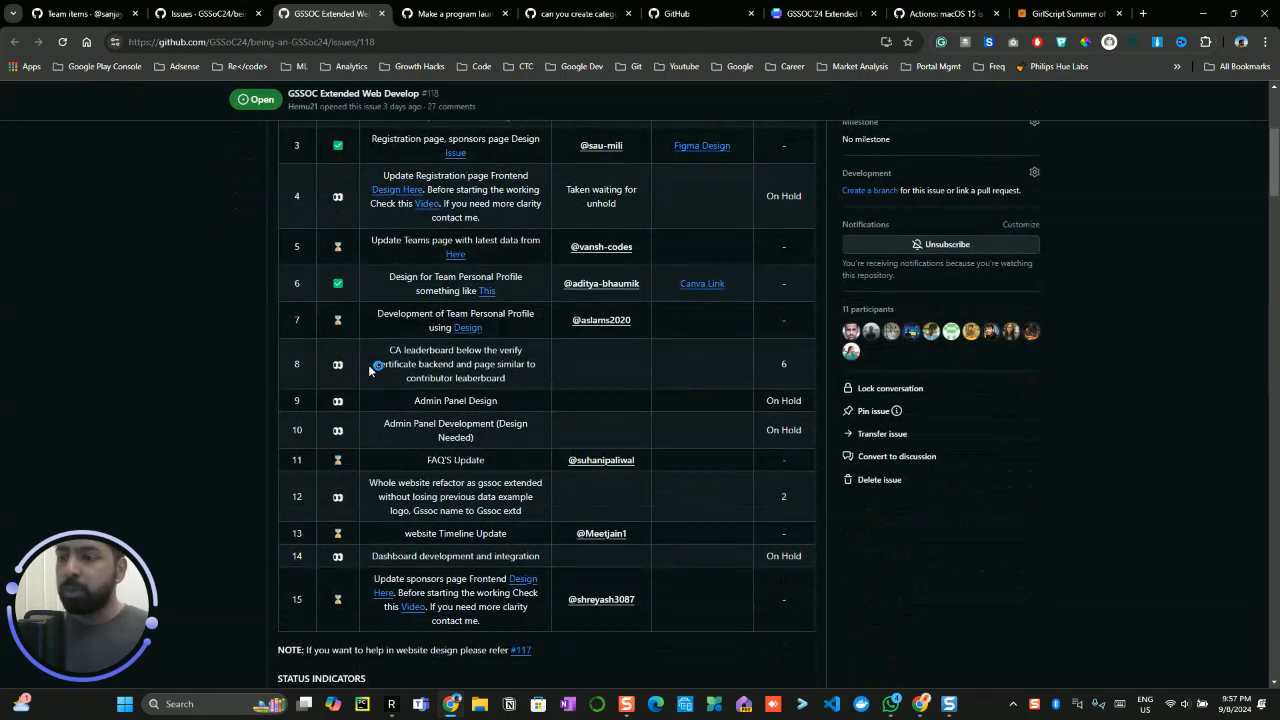
scroll(368, 364, down, 10)
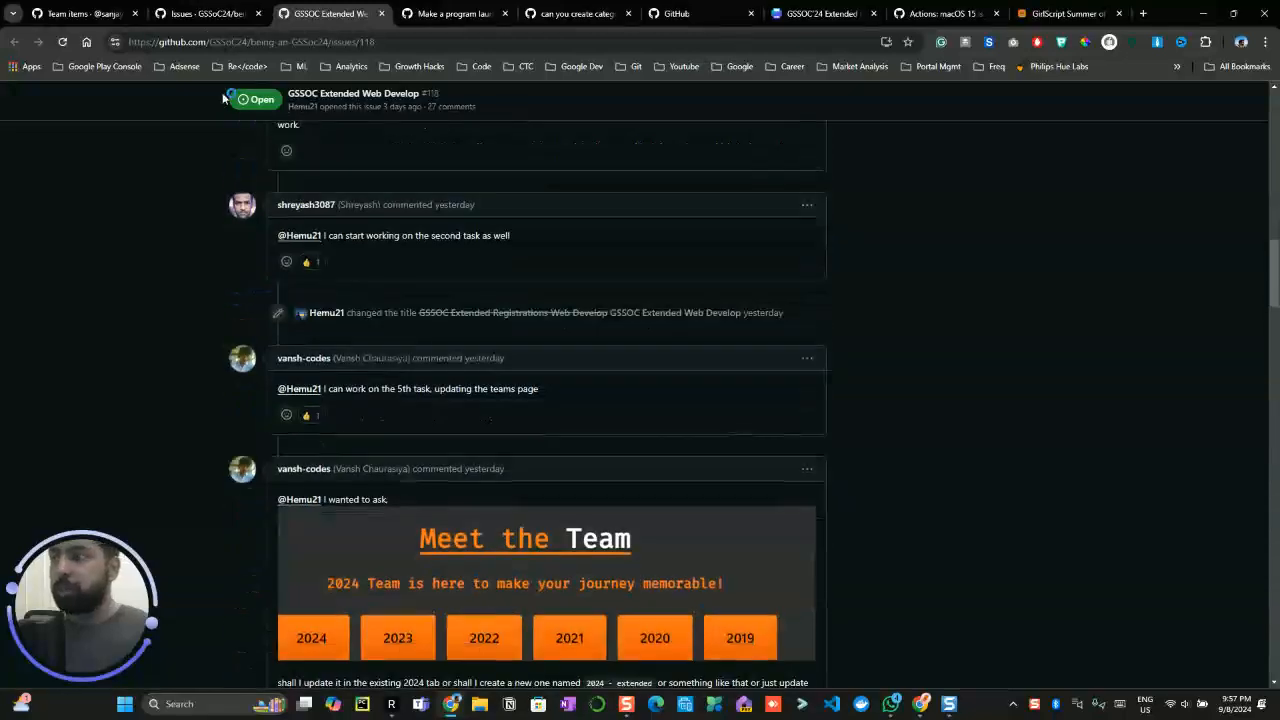
key(ctrl+shift+Tab)
key(ctrl+shift+Tab)
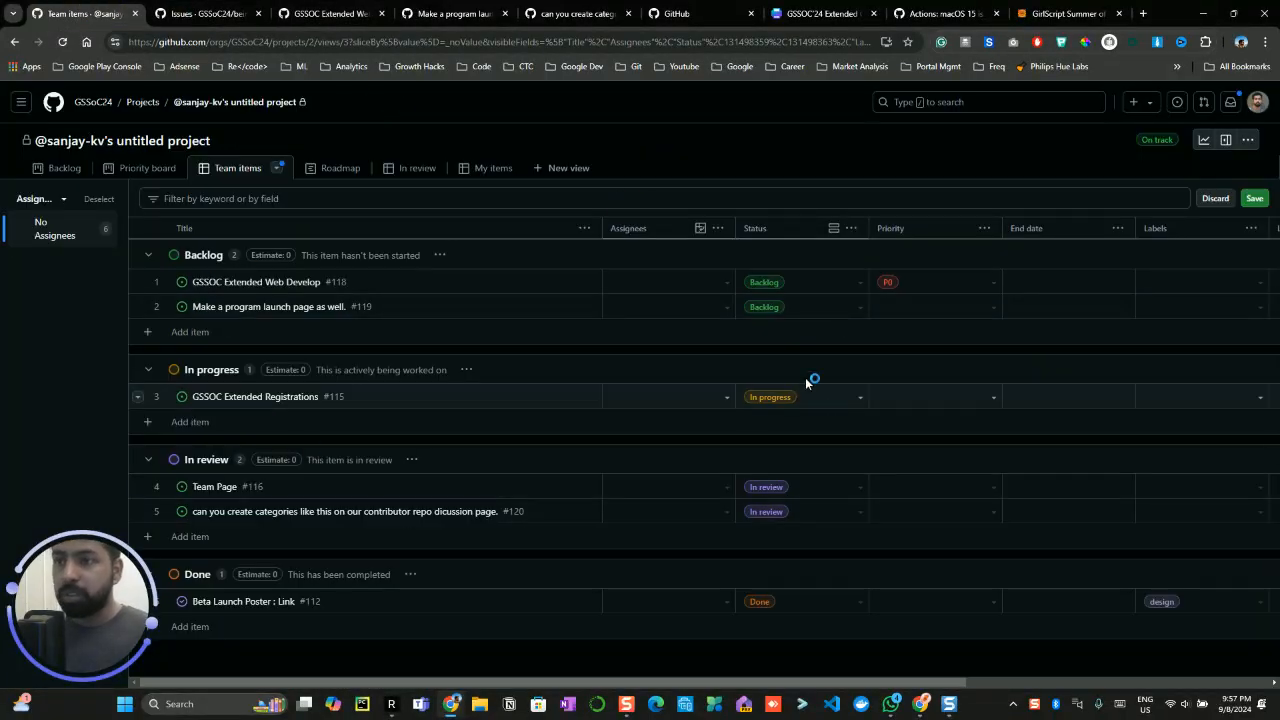
click(726, 283)
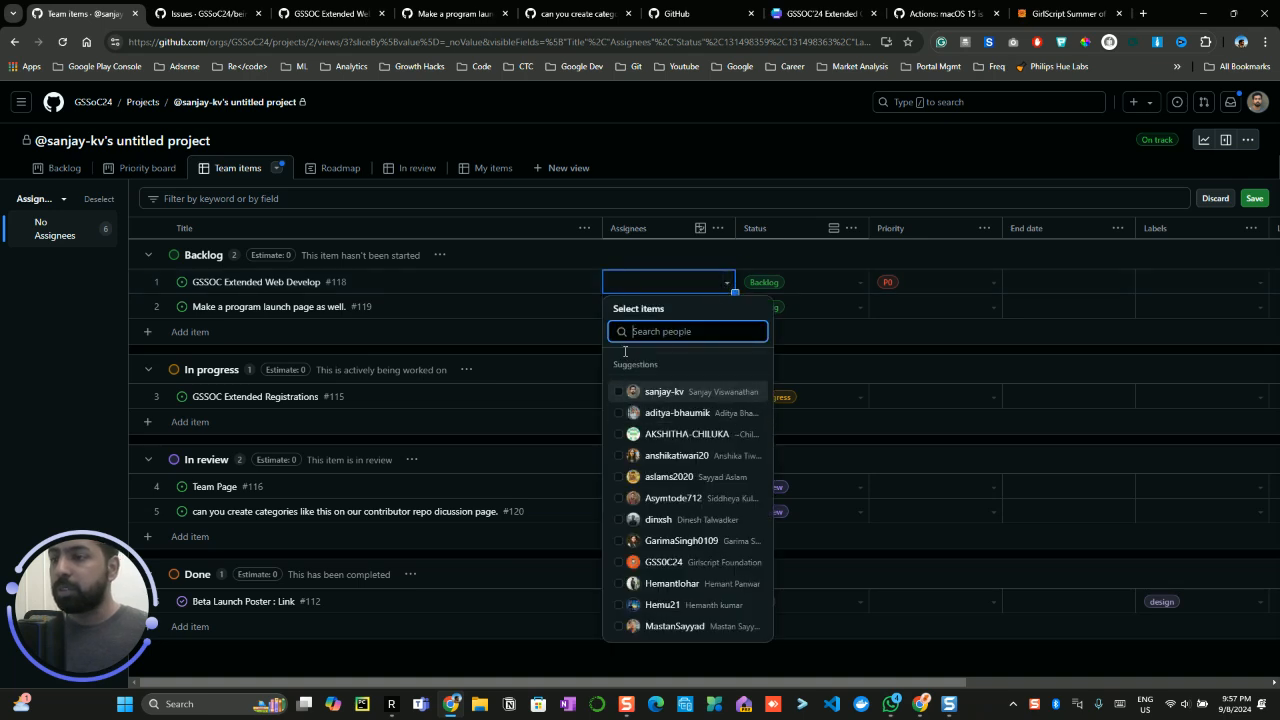
click(712, 163)
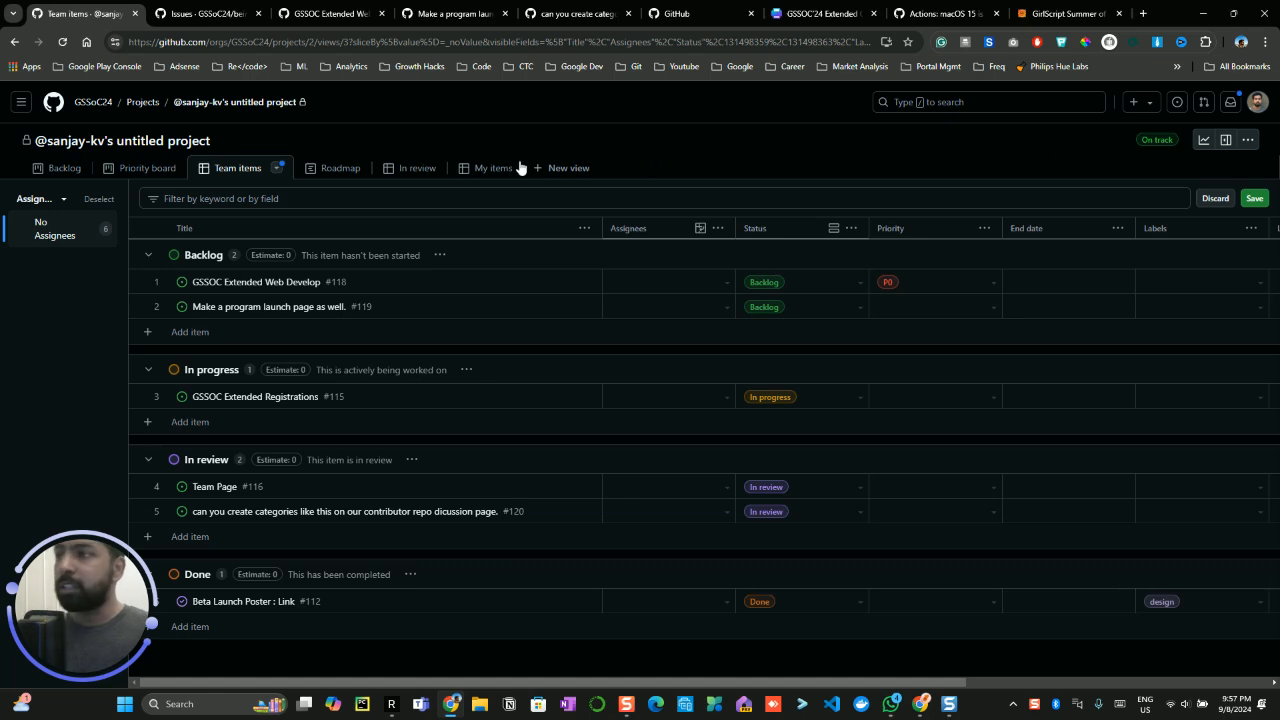
- Open the project's settings and replace "untitled project" in the project name with "GSSOC'24 Ext Roadmap"
click(281, 110)
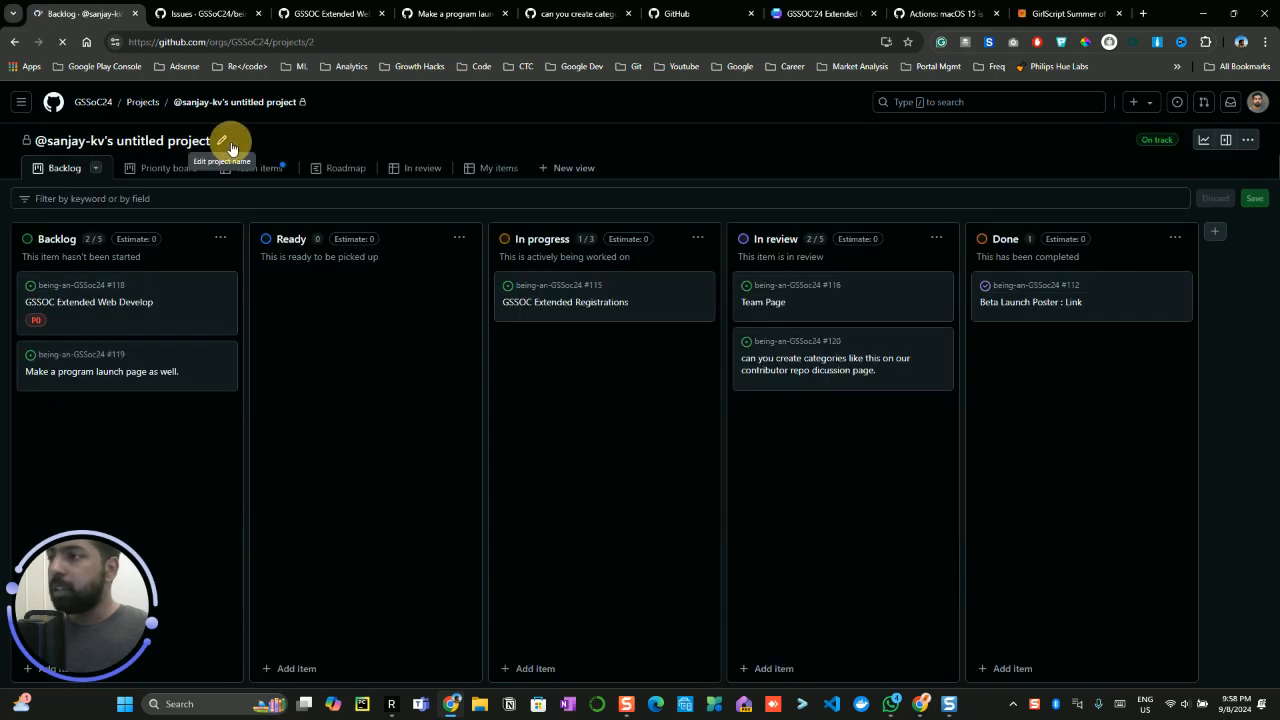
click(224, 138)
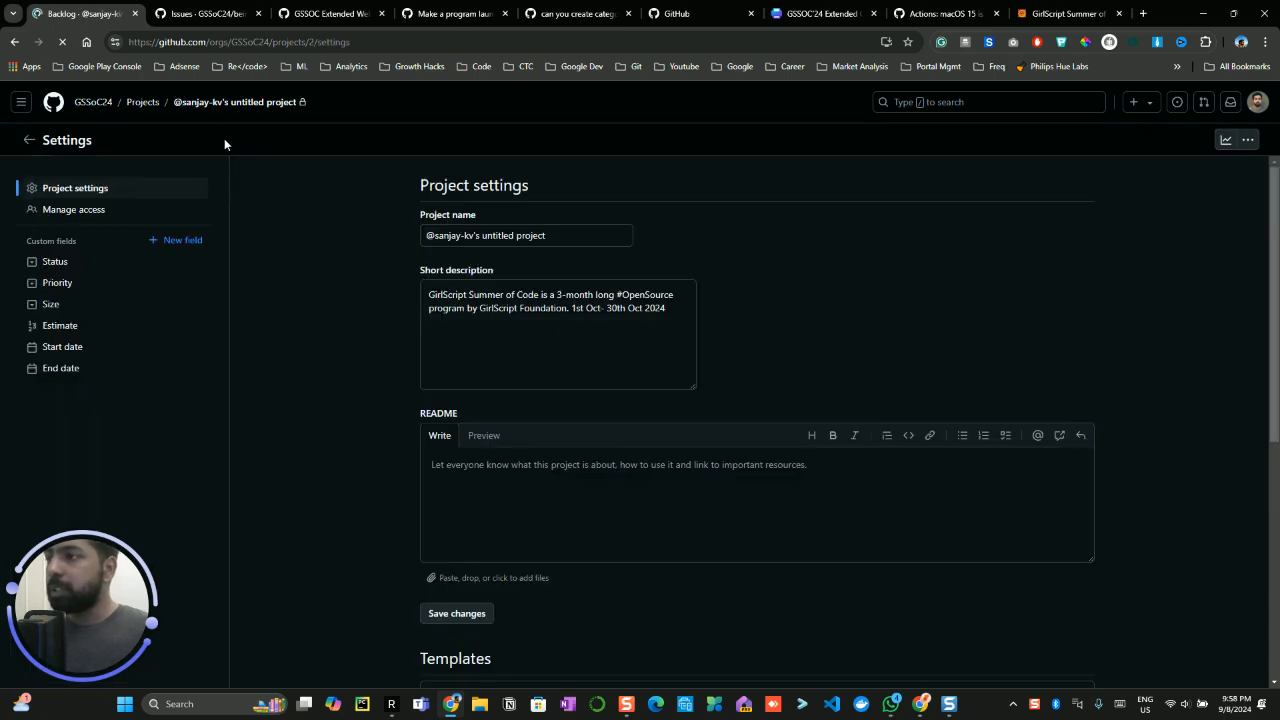
drag(570, 236, 484, 237)
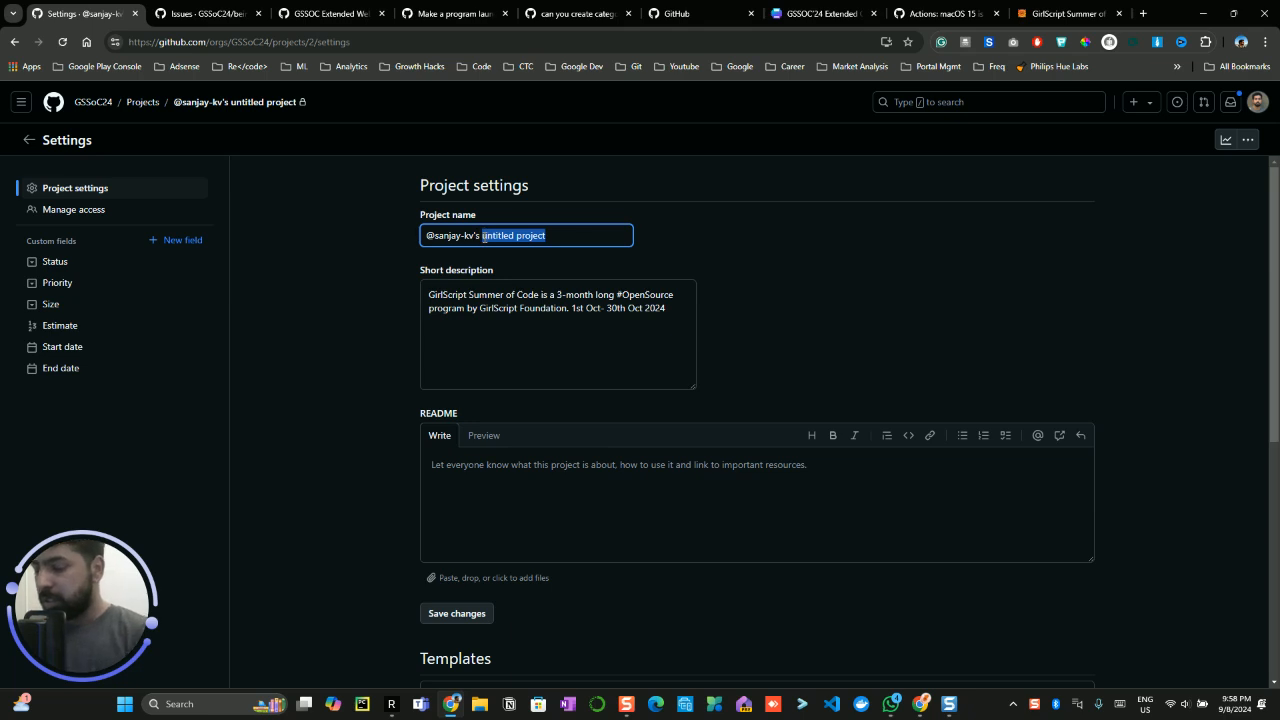
text(GS)
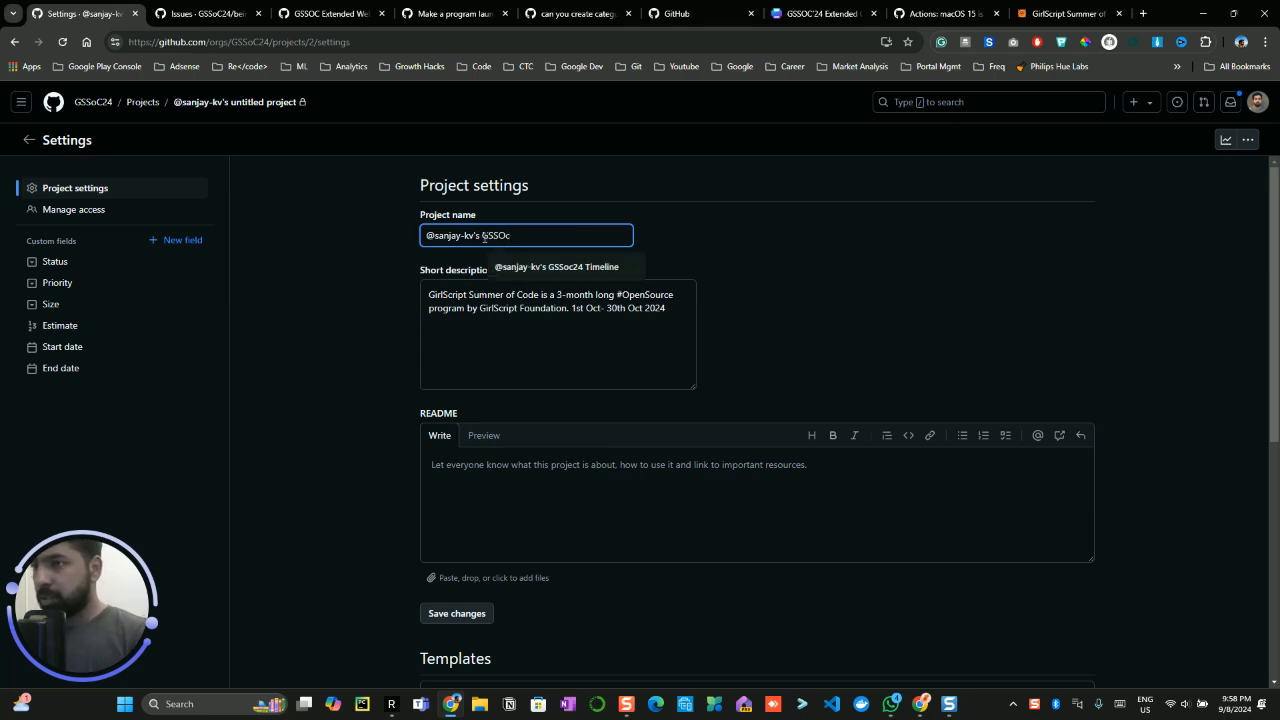
text(SOC'24 Ext Roadmap)
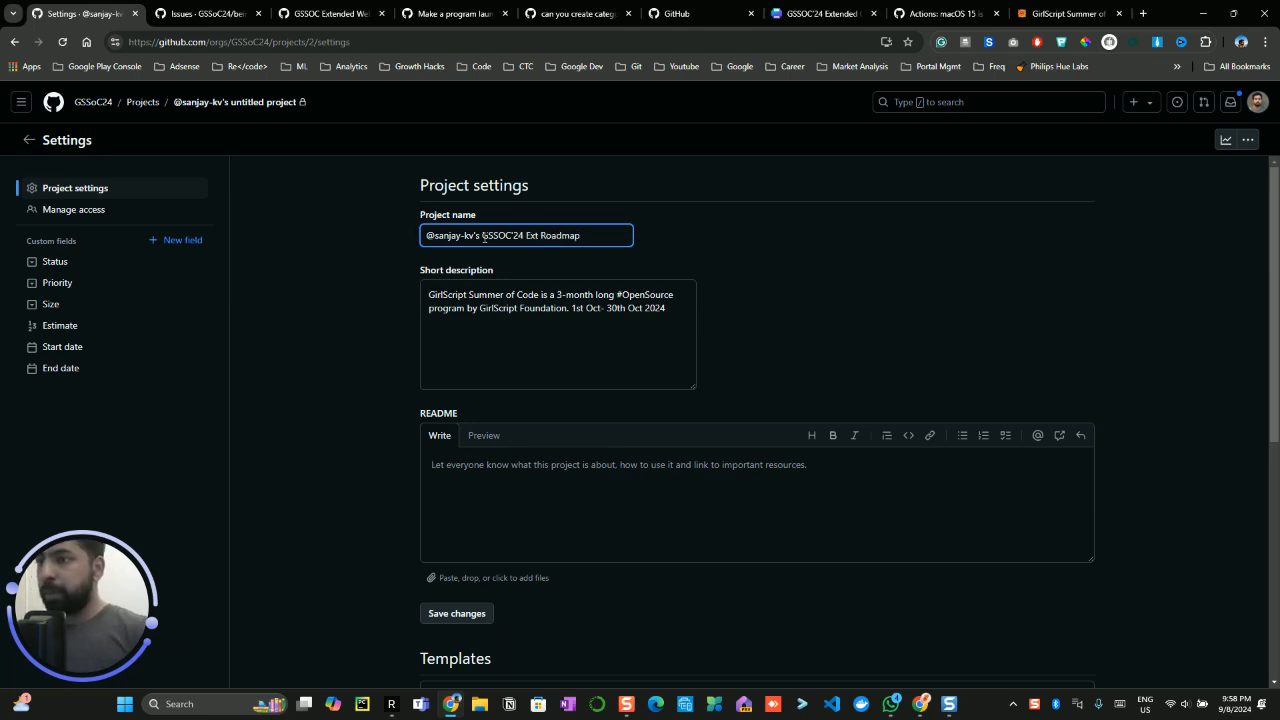
- Paste the GirlScript Summer of Code introduction from the GSSoC website into the project's README
scroll(805, 376, down, 1)
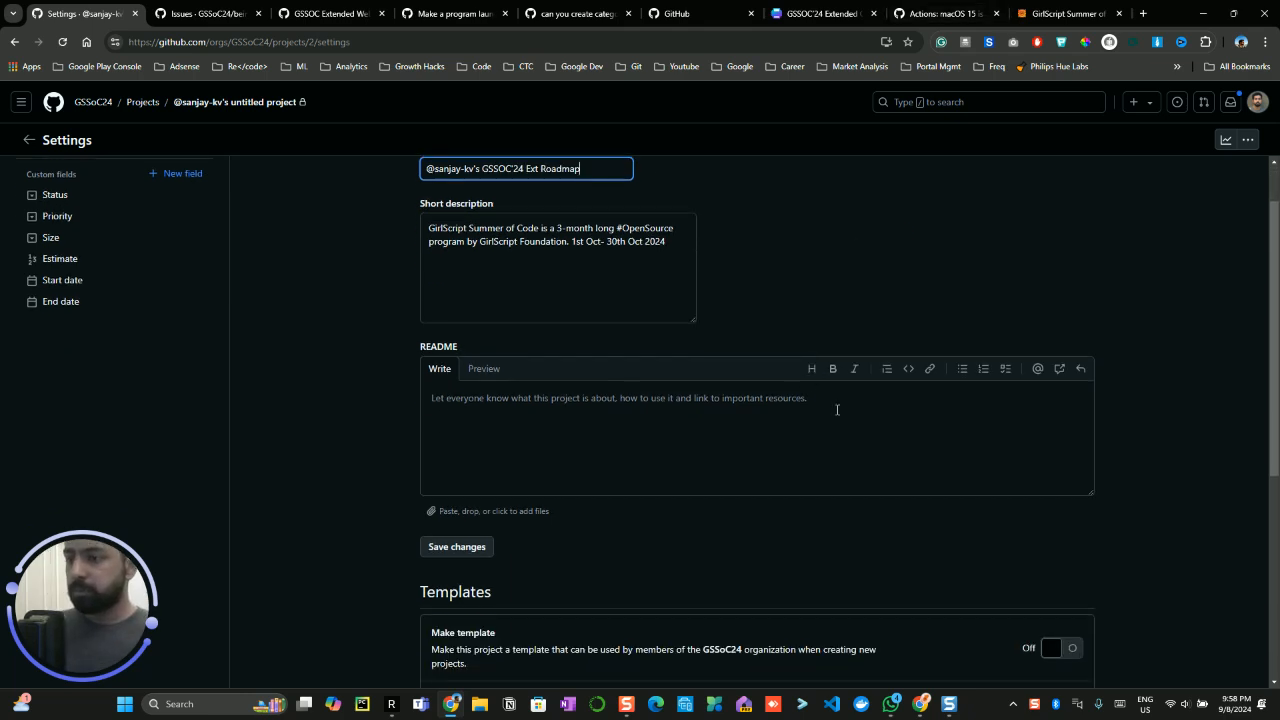
scroll(835, 415, down, 2)
click(1062, 13)
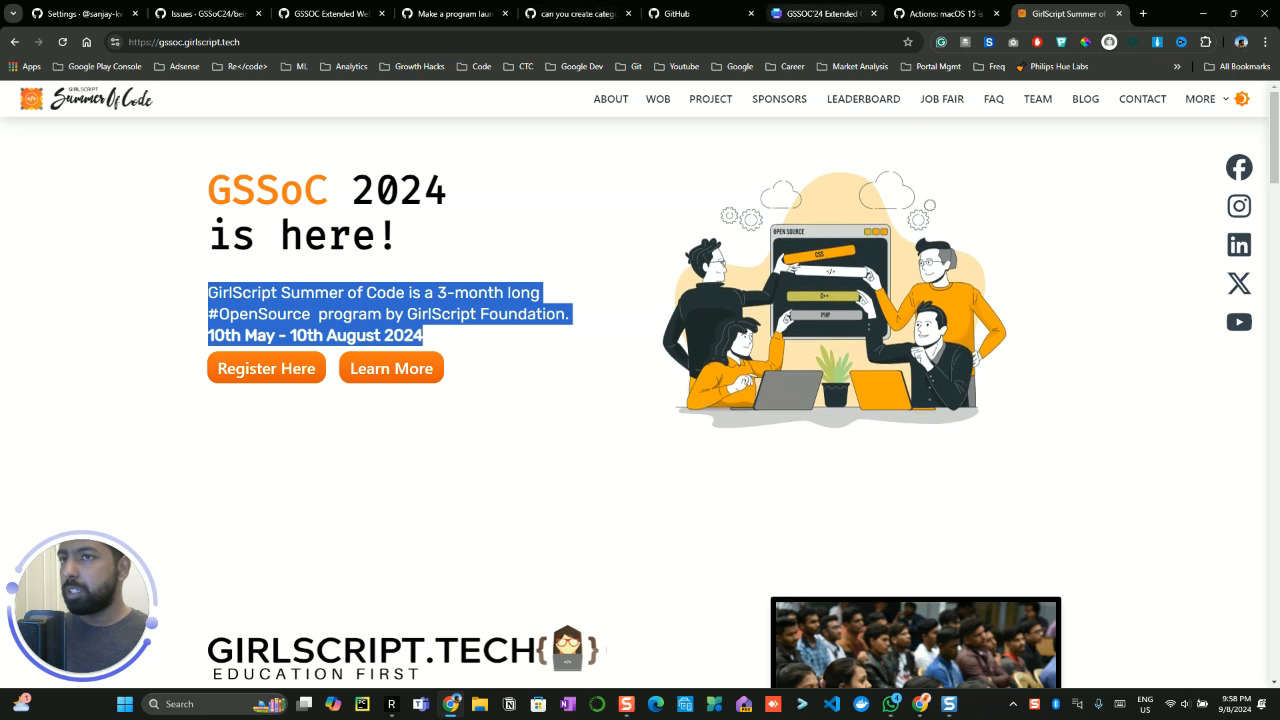
click(44, 8)
click(577, 328)
text(GirlScript Summer of Code is a 3-month long #OpenSource  program by GirlScript Foundation. 10th May - 10th August 2024)
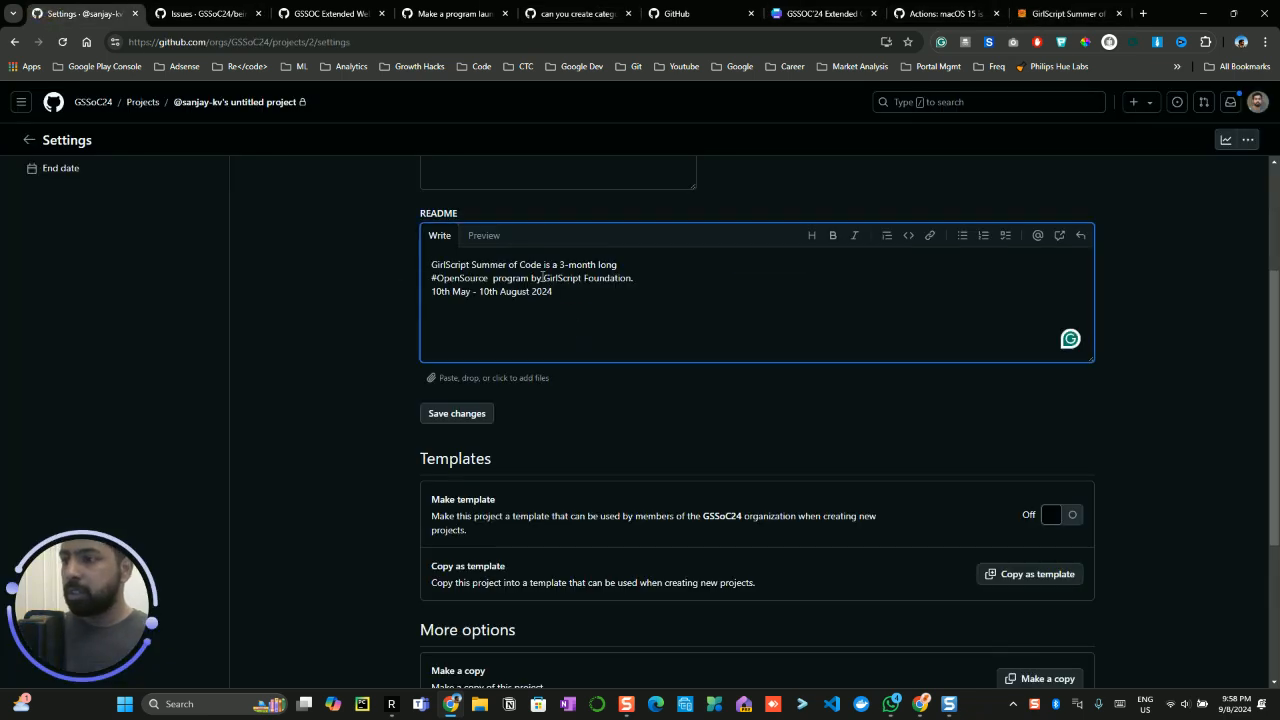
- Join the README's first two lines, delete the "10th May - 10th August 2024" line, and save the project settings
click(432, 278)
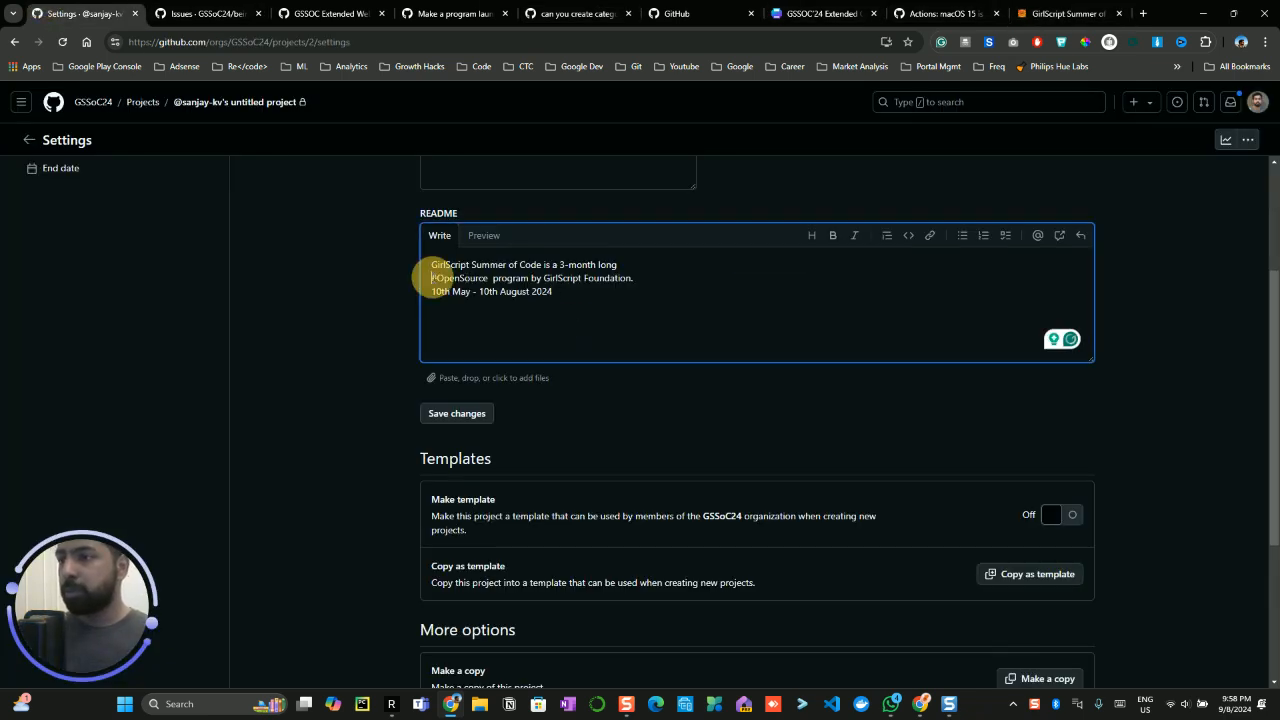
key(BackSpace)
drag(580, 281, 409, 277)
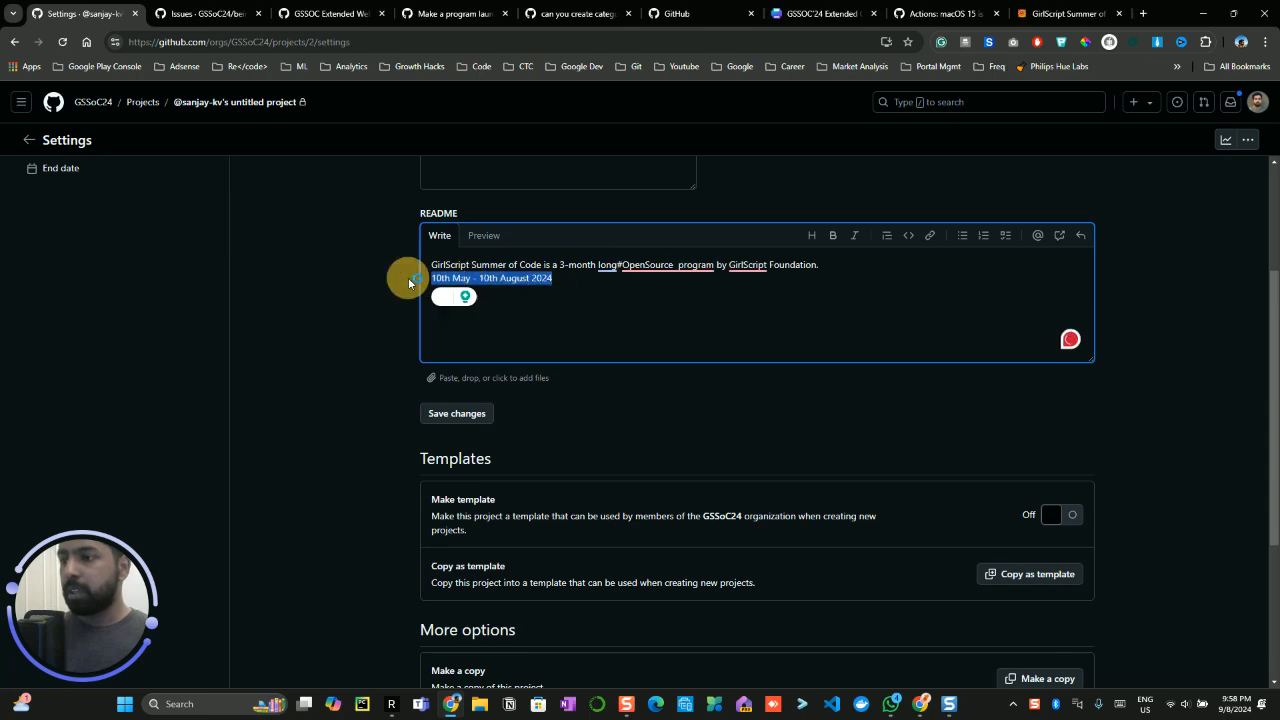
key(BackSpace)
scroll(560, 410, down, 1)
click(457, 346)
- Turn on Make template for the project and look over the copy, visibility, close and delete options
scroll(684, 441, down, 2)
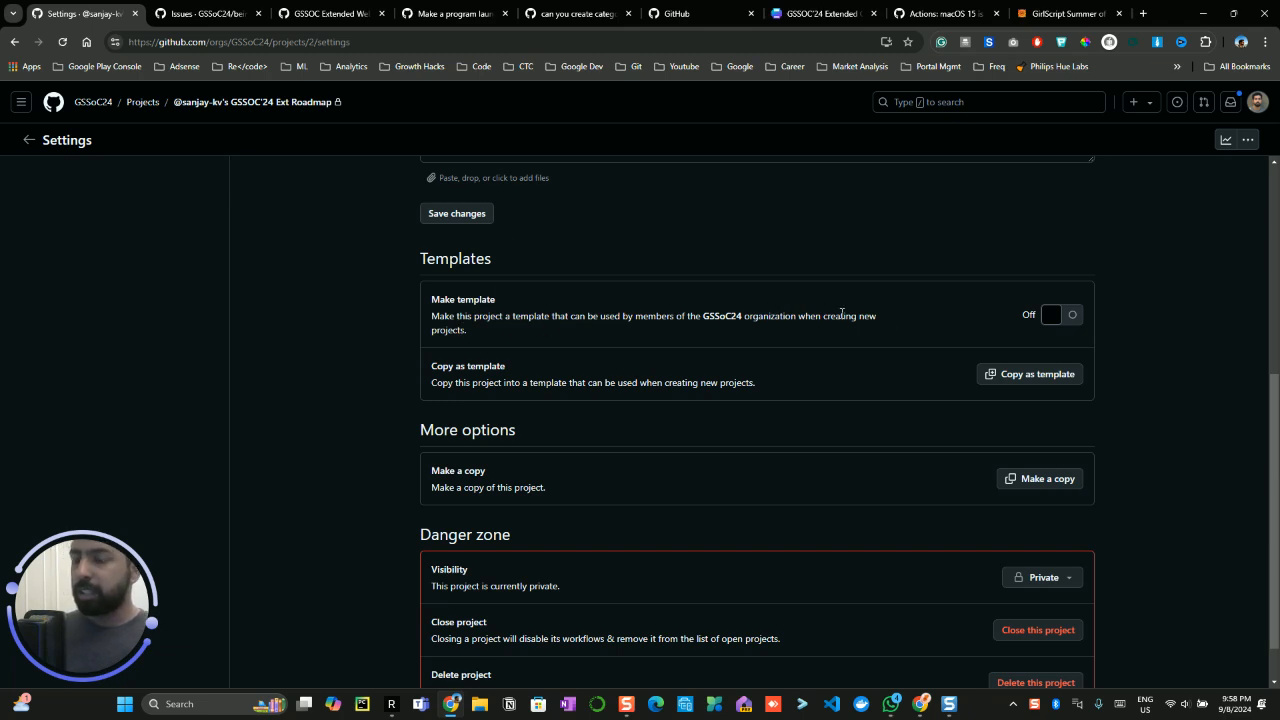
click(1065, 316)
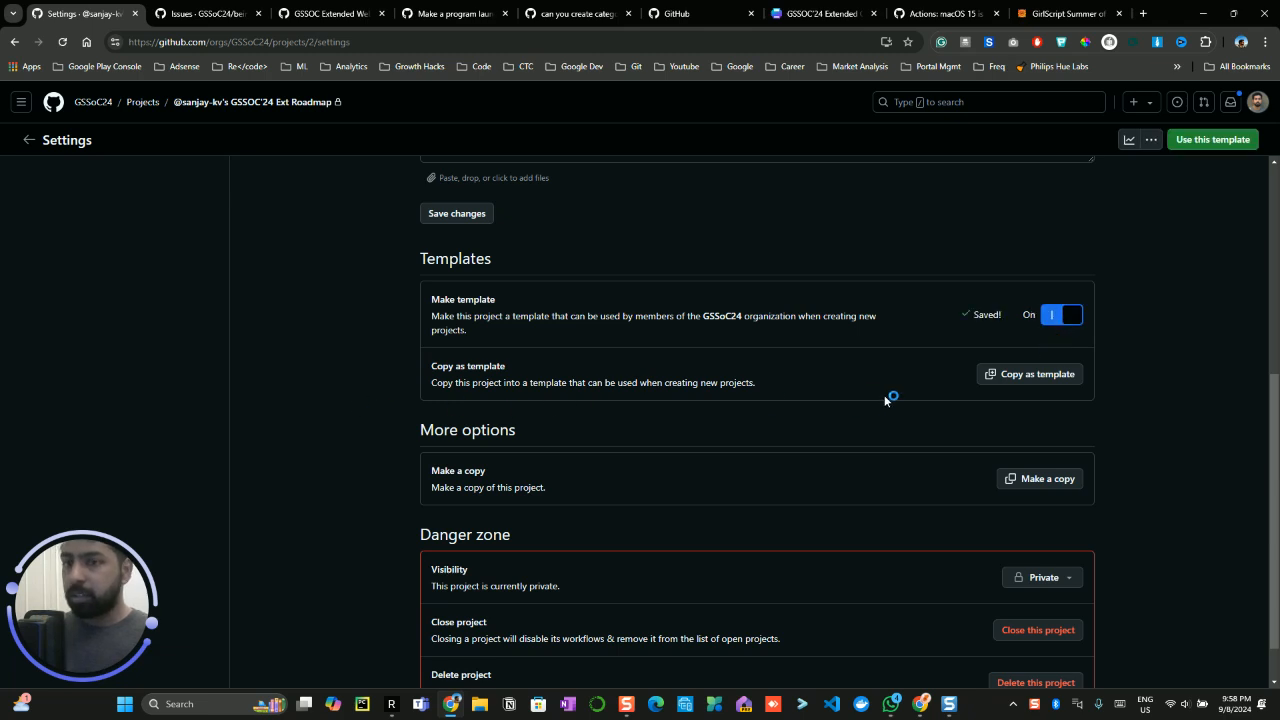
scroll(757, 463, down, 2)
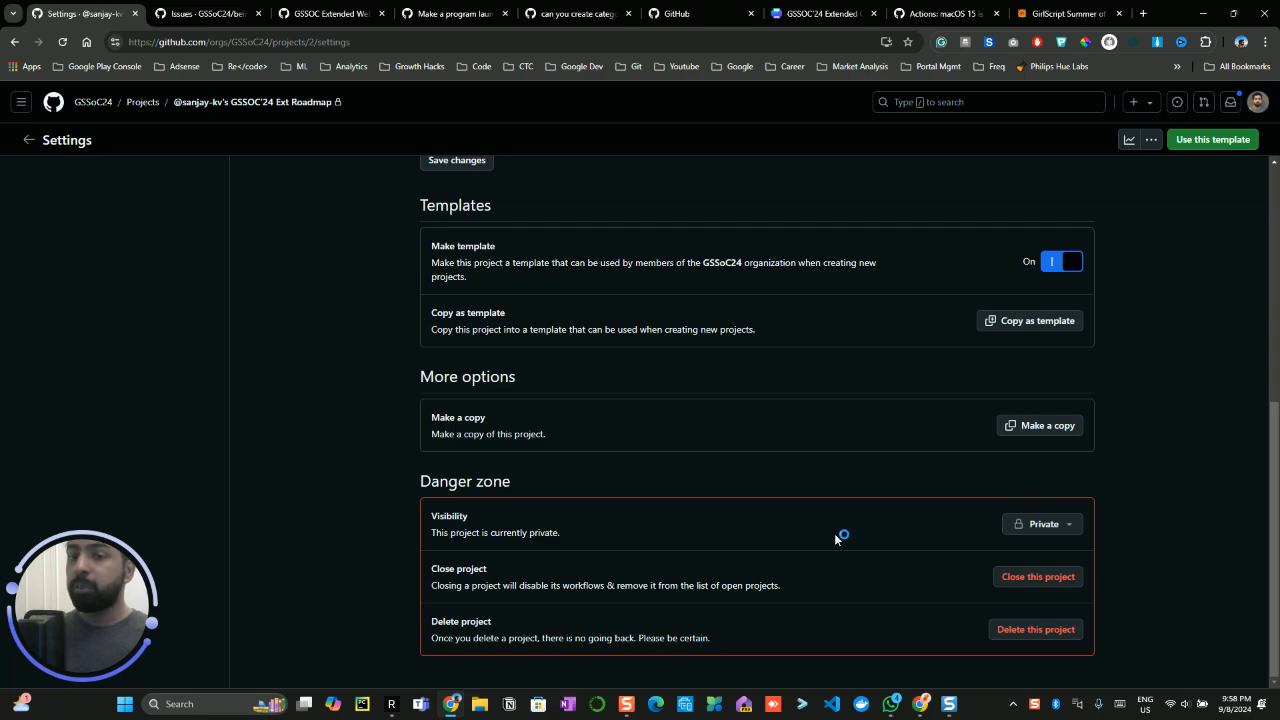
scroll(815, 527, up, 4)
scroll(791, 515, up, 1)
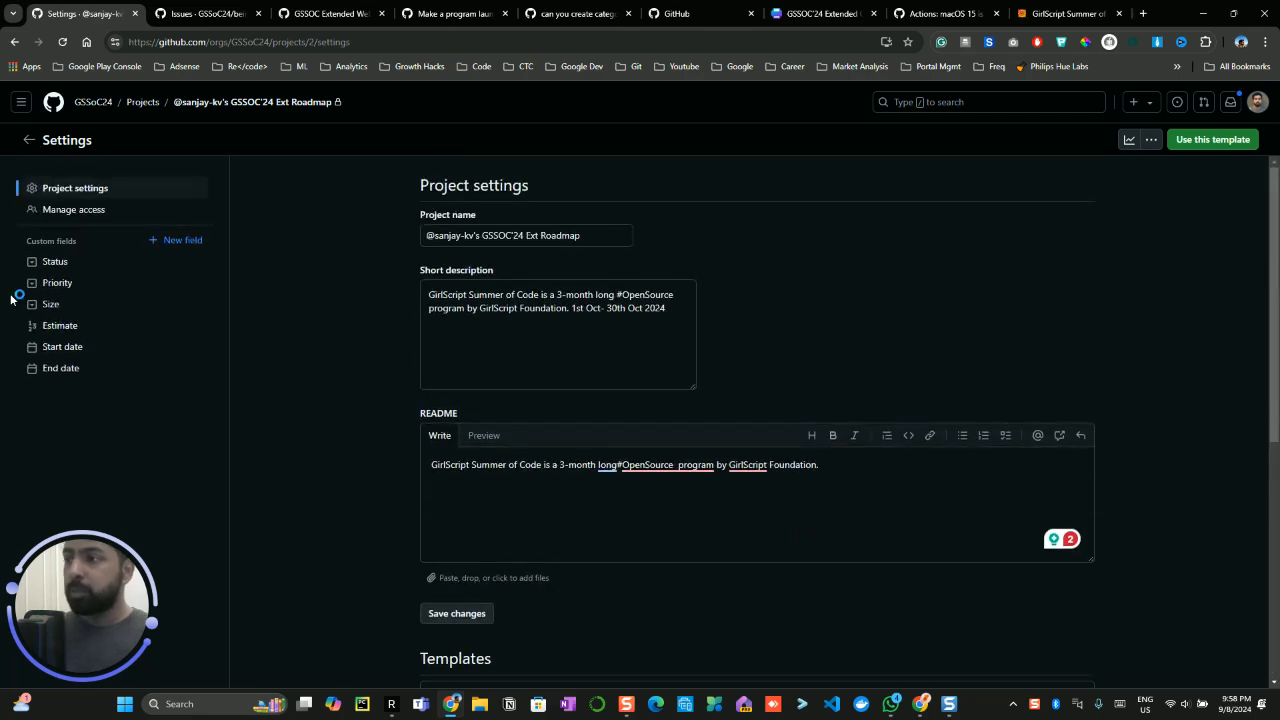
- Set the base role for organization members to Admin in the project's access settings
click(124, 213)
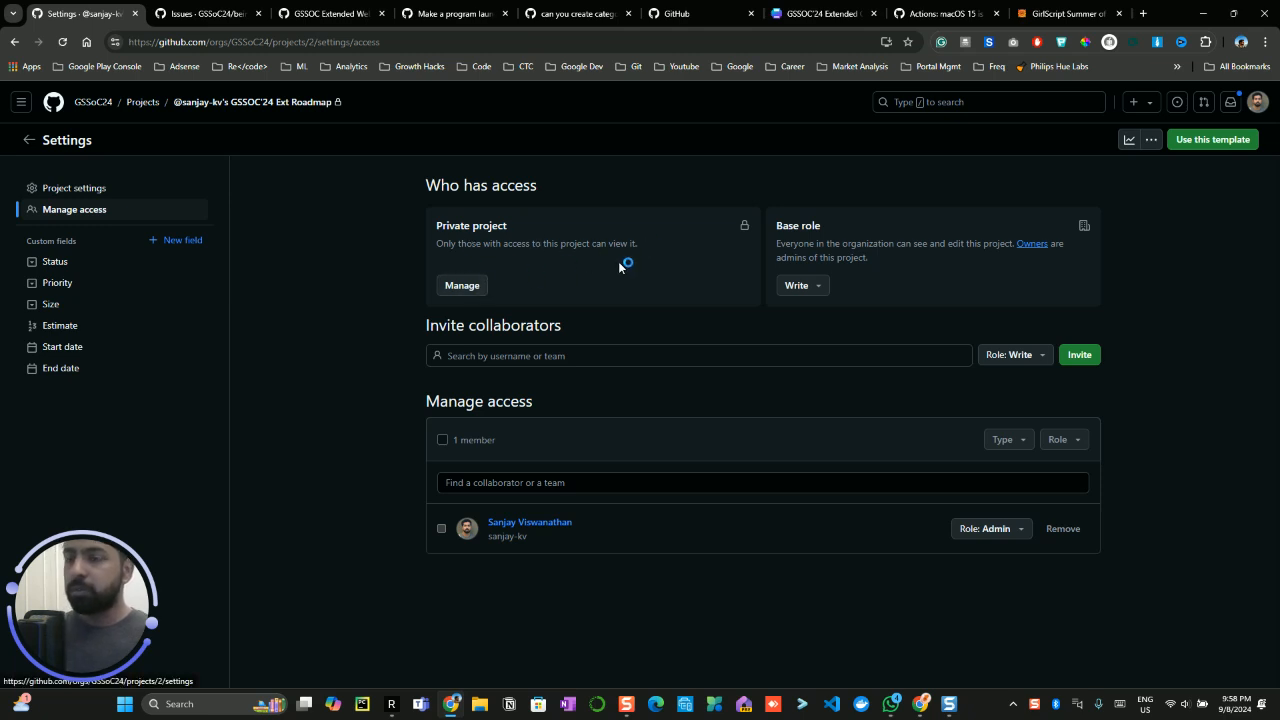
click(816, 290)
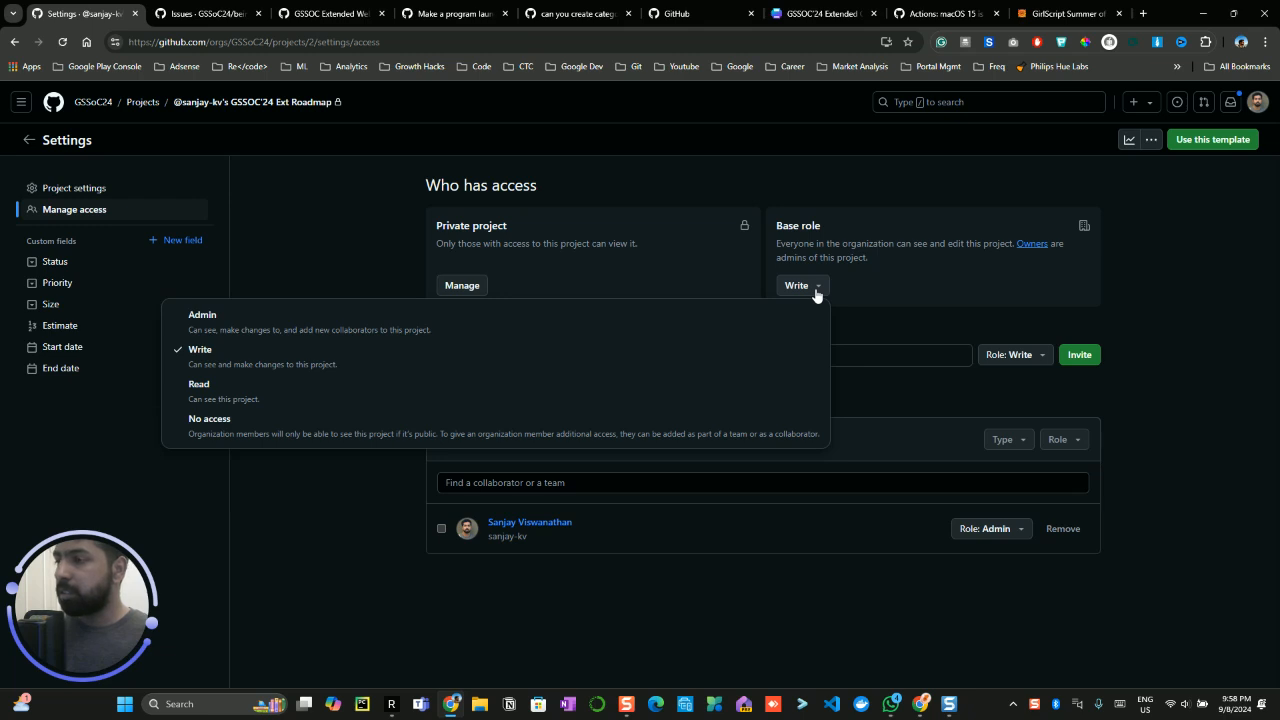
click(687, 336)
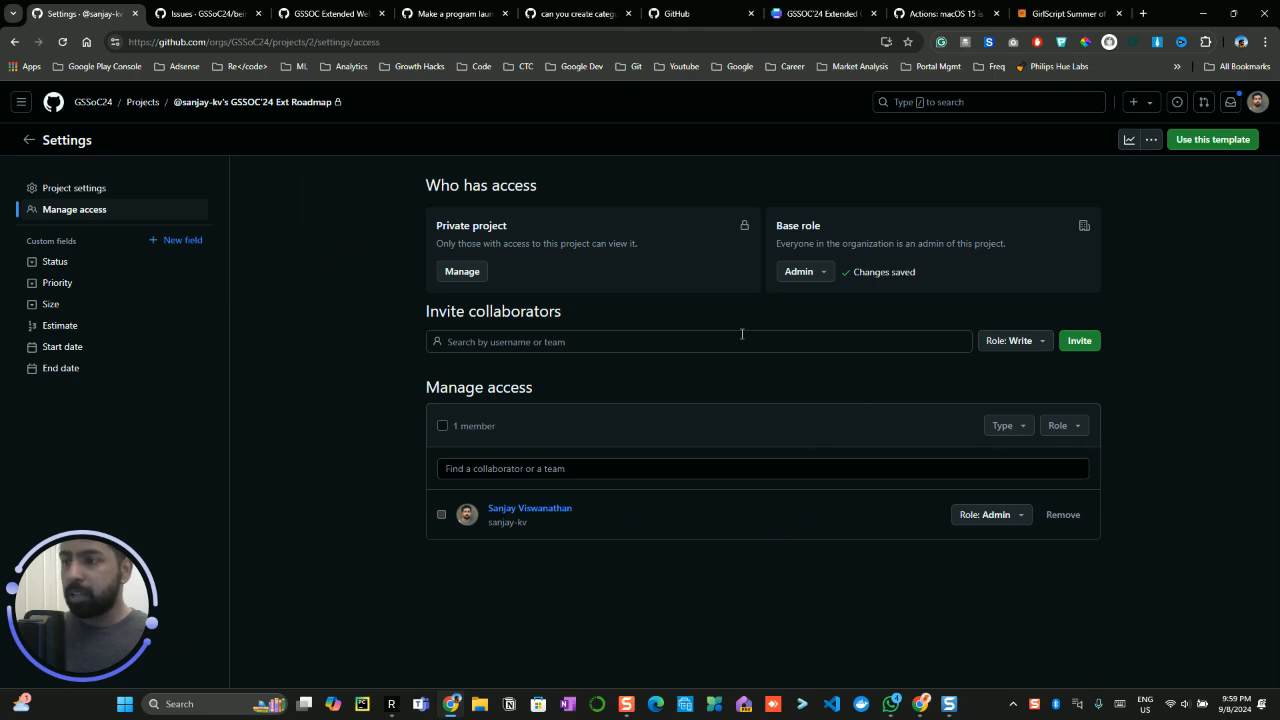
- Find the first collaborator by username and invite them to the project with the Admin role
click(856, 349)
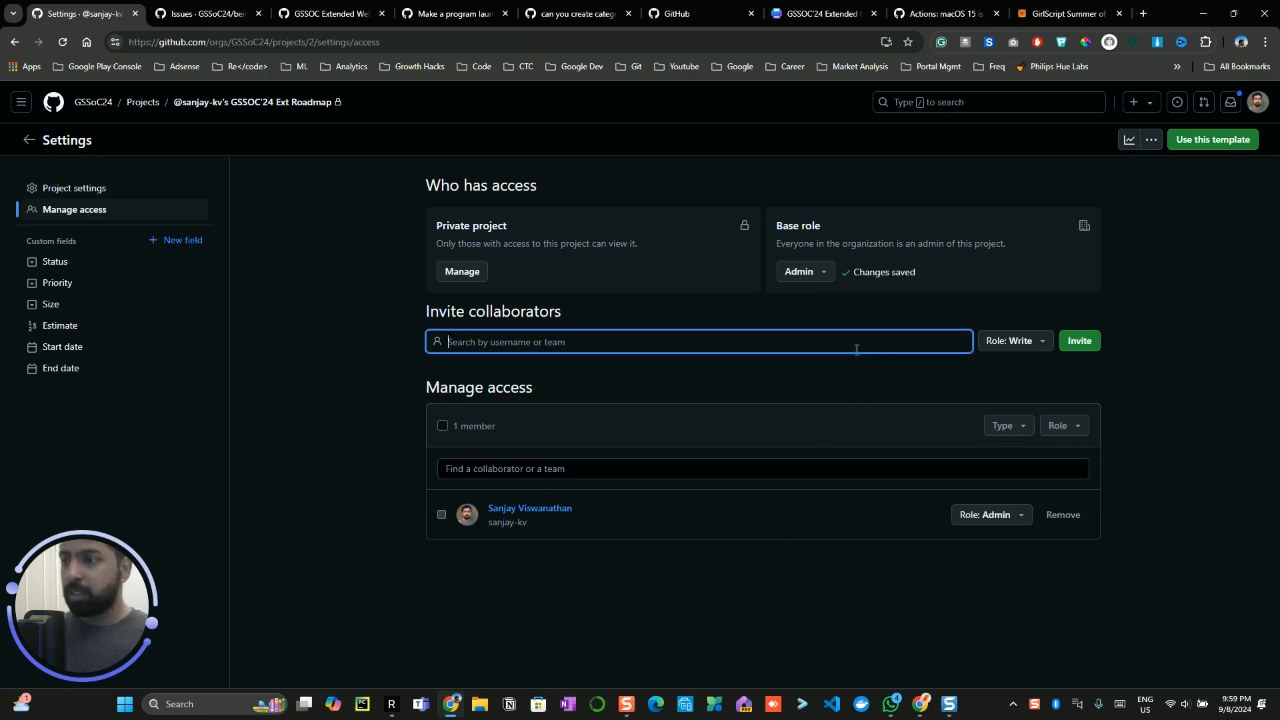
text(hem)
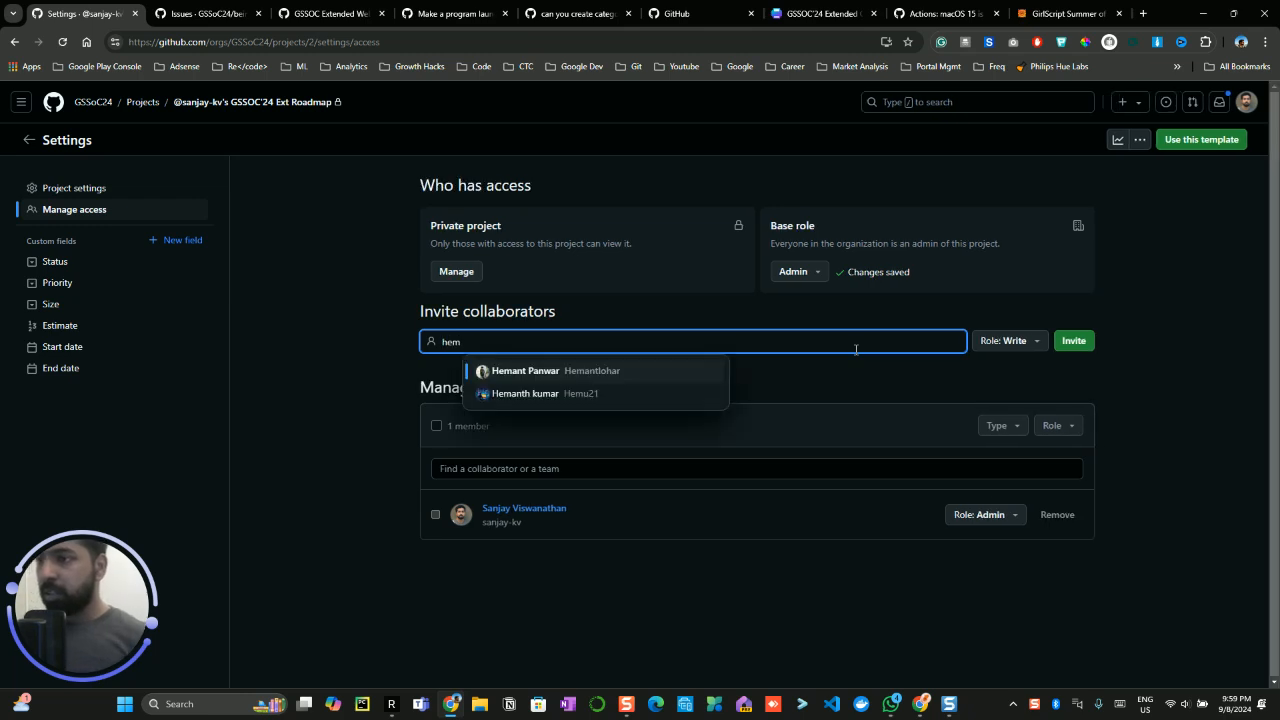
click(623, 394)
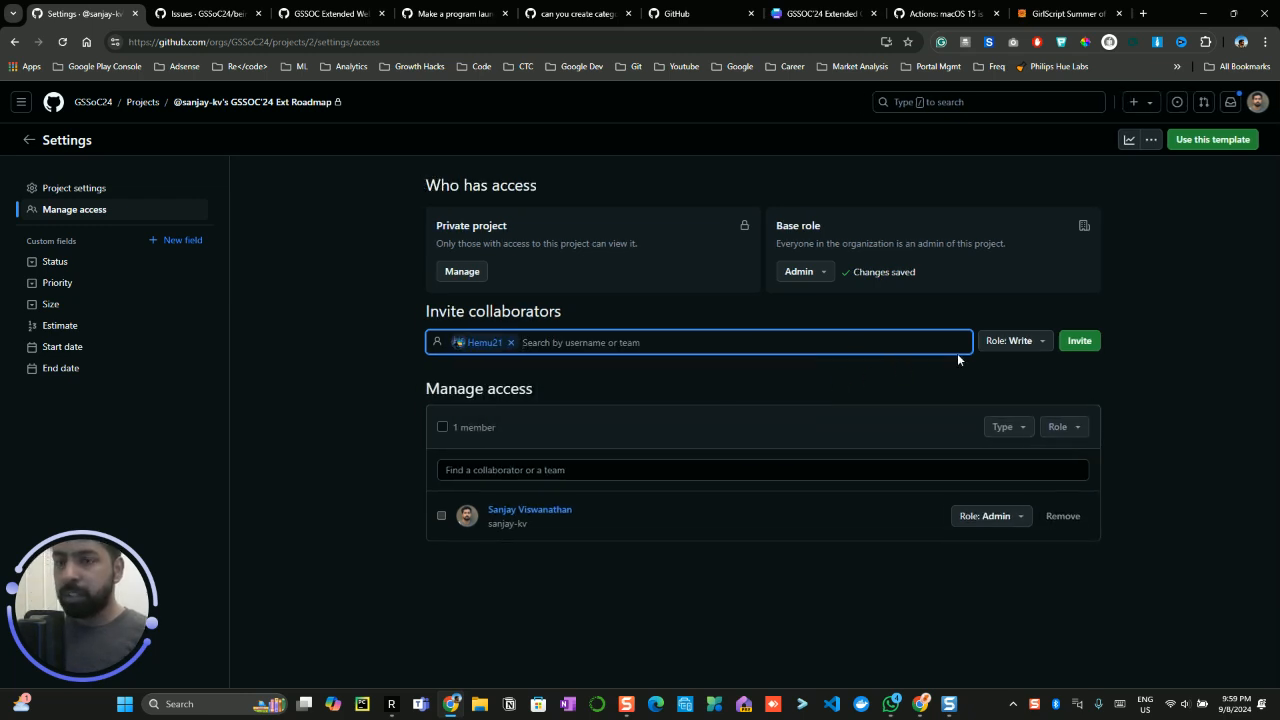
click(1040, 341)
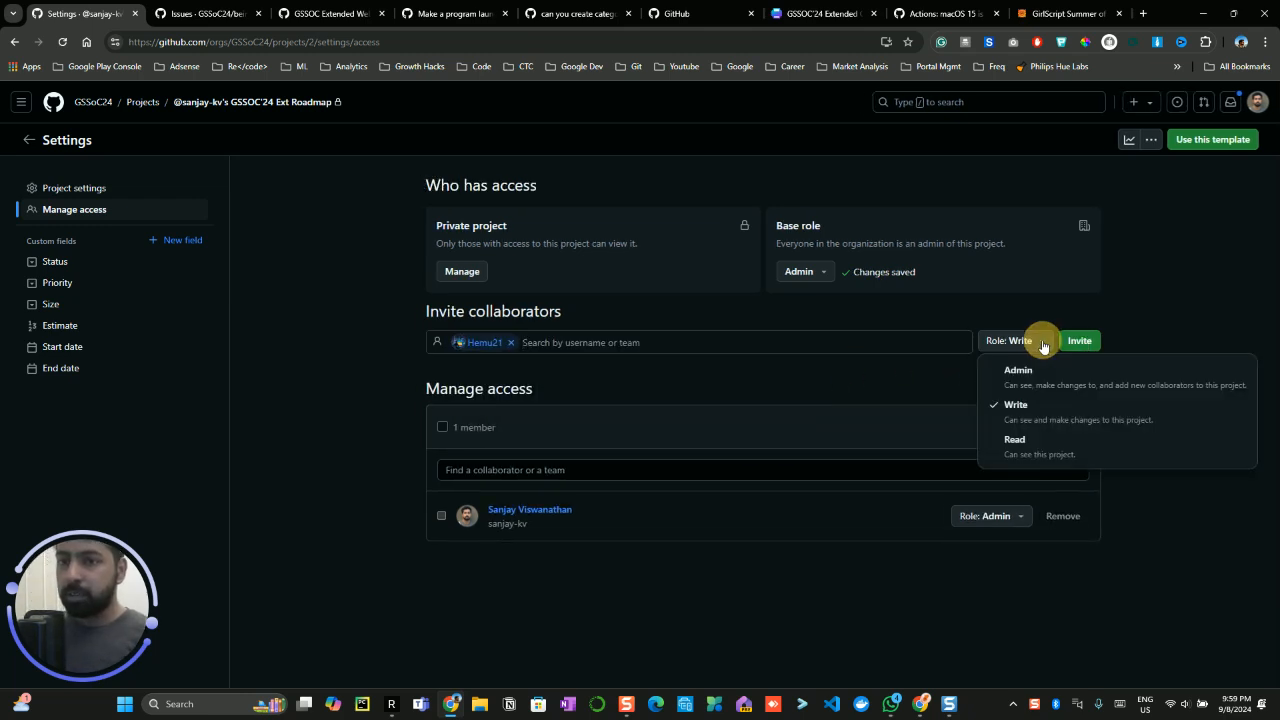
click(1018, 370)
click(1079, 341)
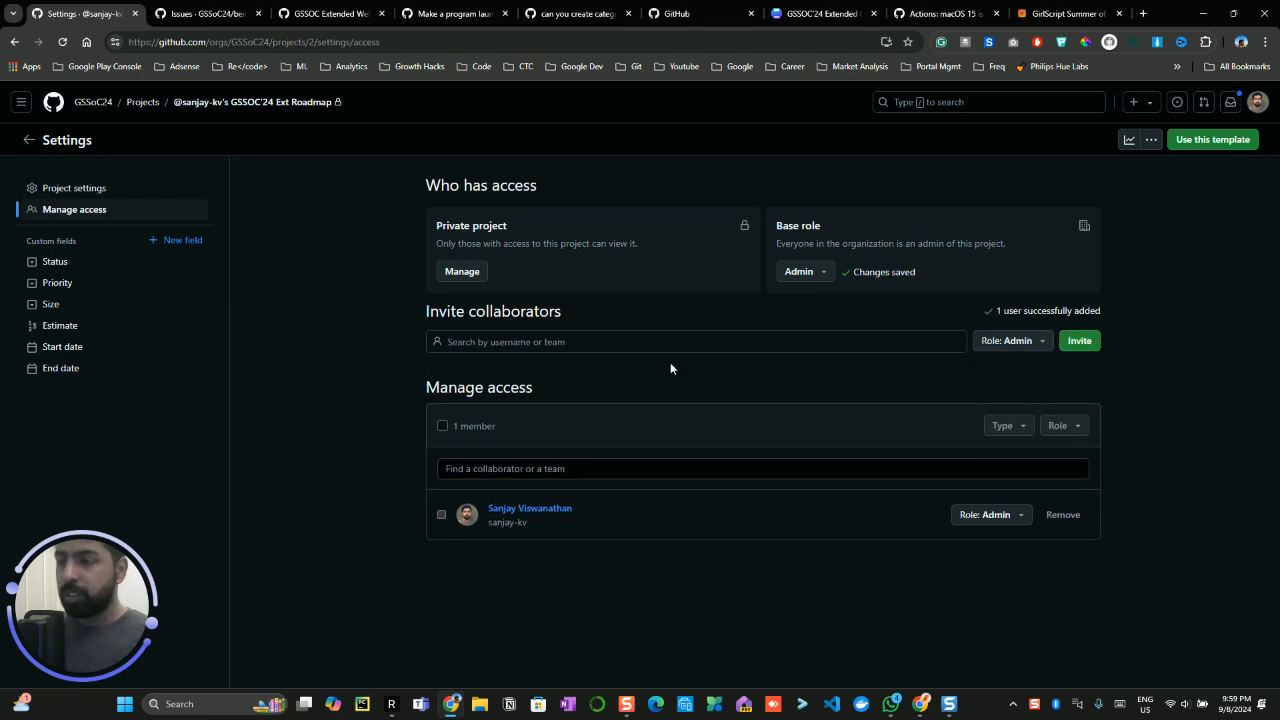
- Invite another organization member as a project collaborator, keeping the role at Admin
click(586, 340)
text(mas)
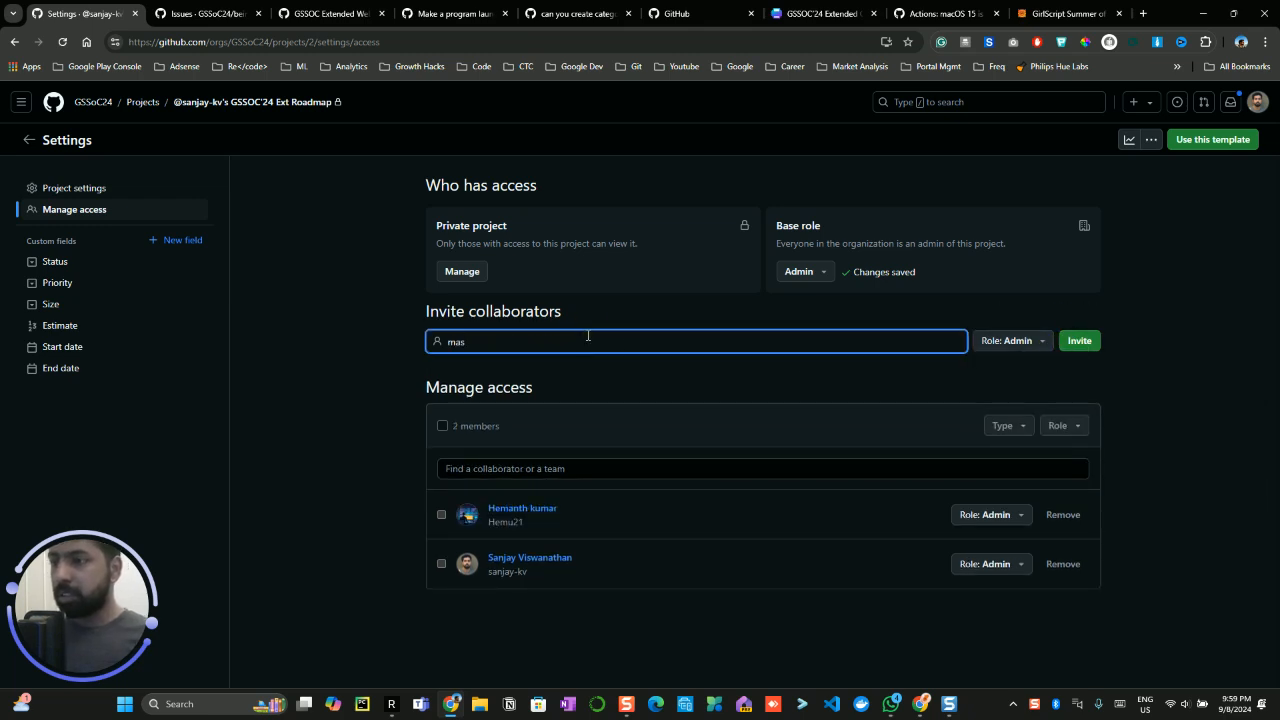
key(BackSpace)
text(as)
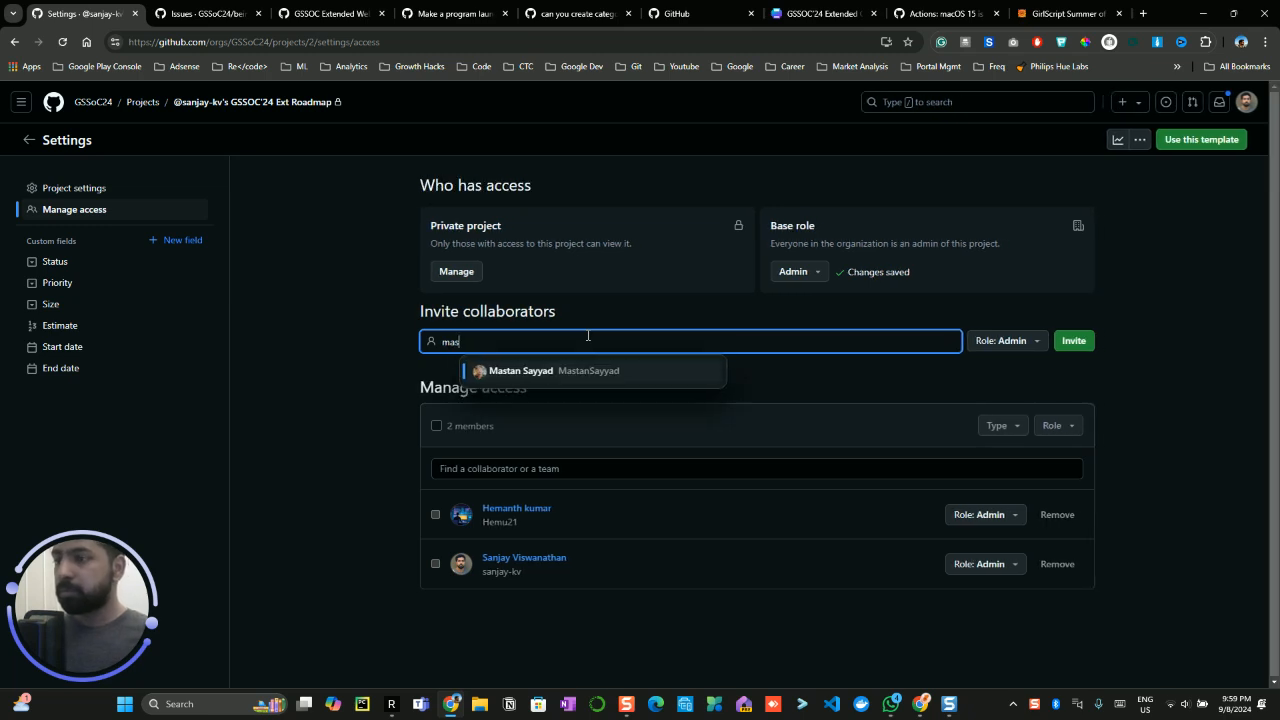
click(523, 369)
click(1078, 342)
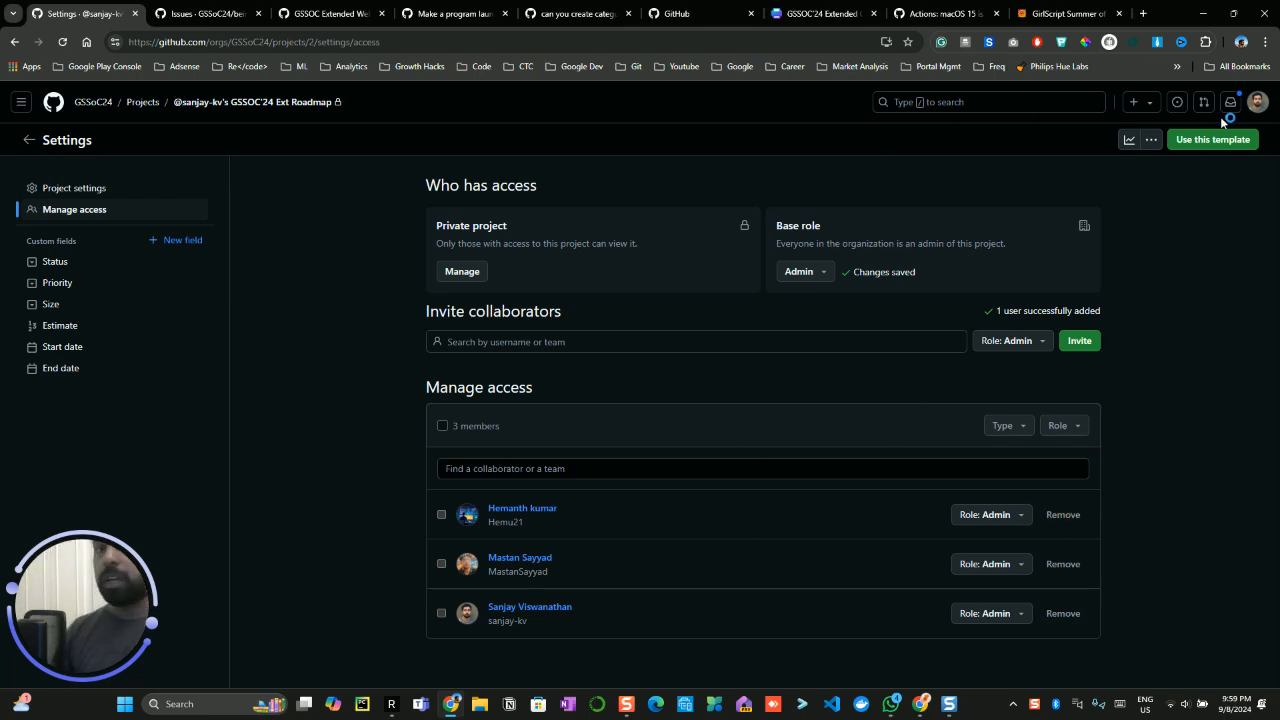
- Change the project's visibility to Public in the Danger zone of its settings and look over the settings page
click(262, 102)
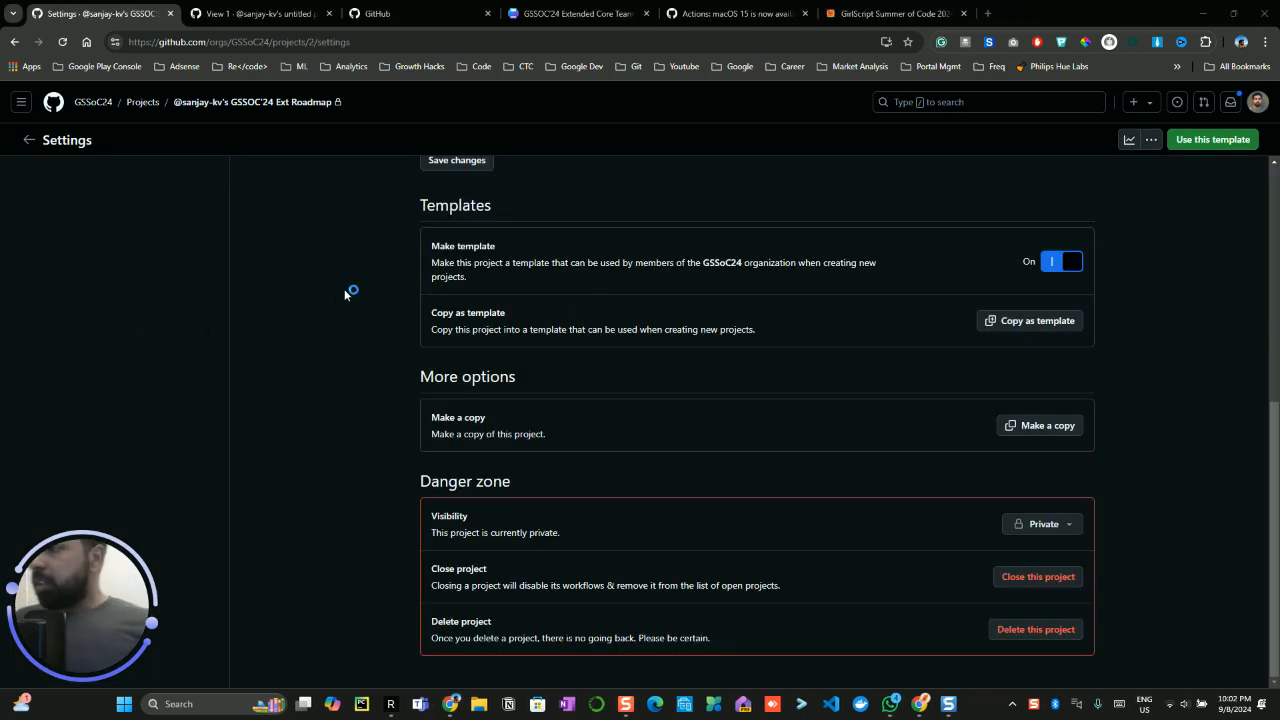
click(1046, 524)
click(843, 591)
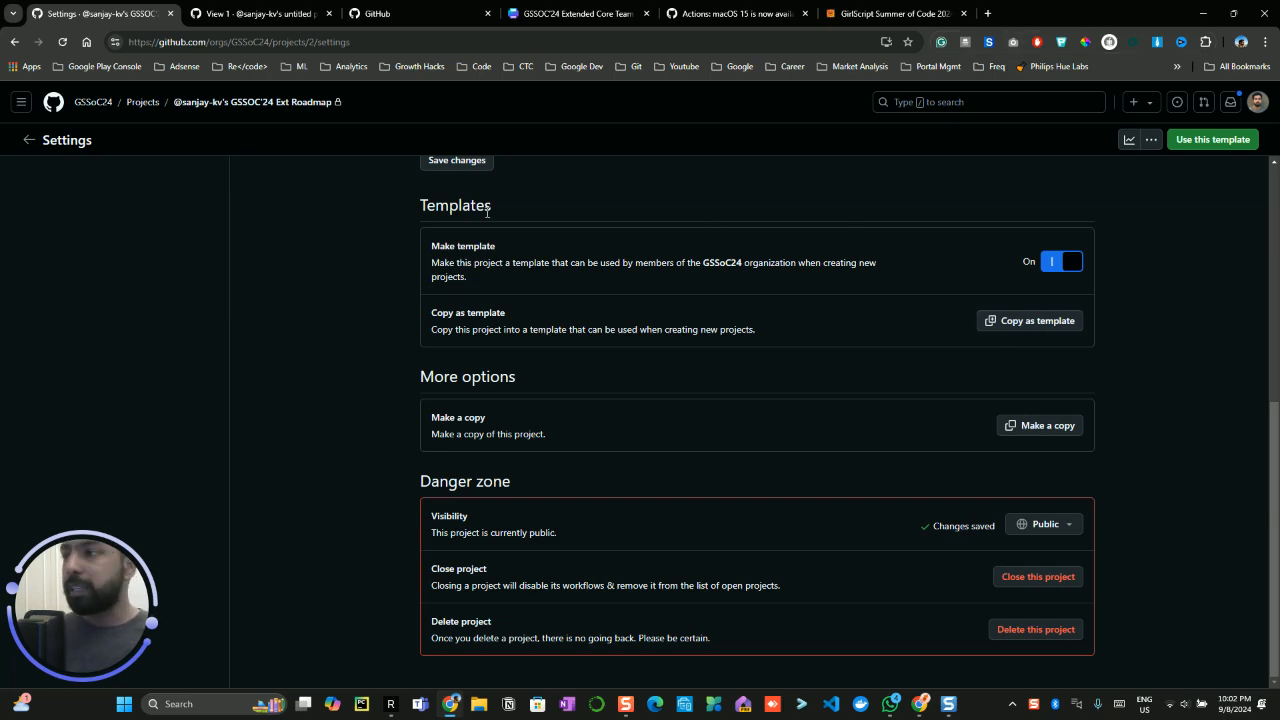
scroll(487, 212, up, 5)
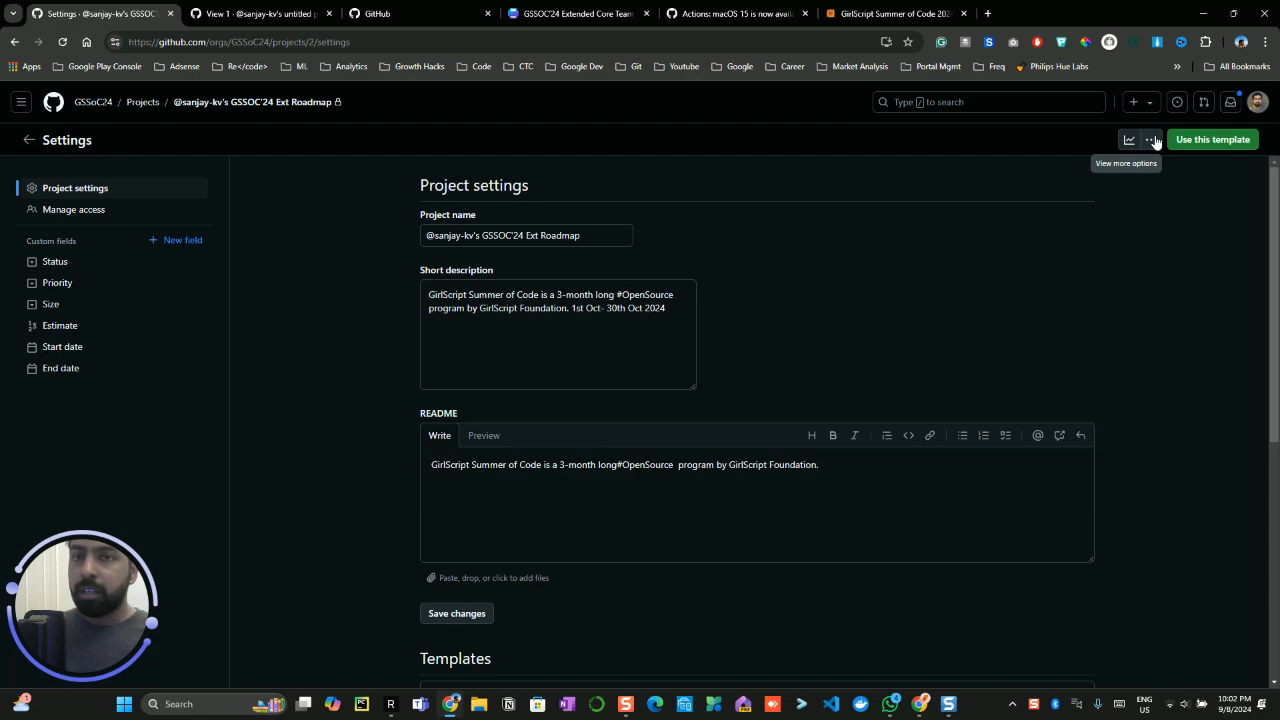
scroll(1110, 331, down, 5)
scroll(1101, 352, up, 5)
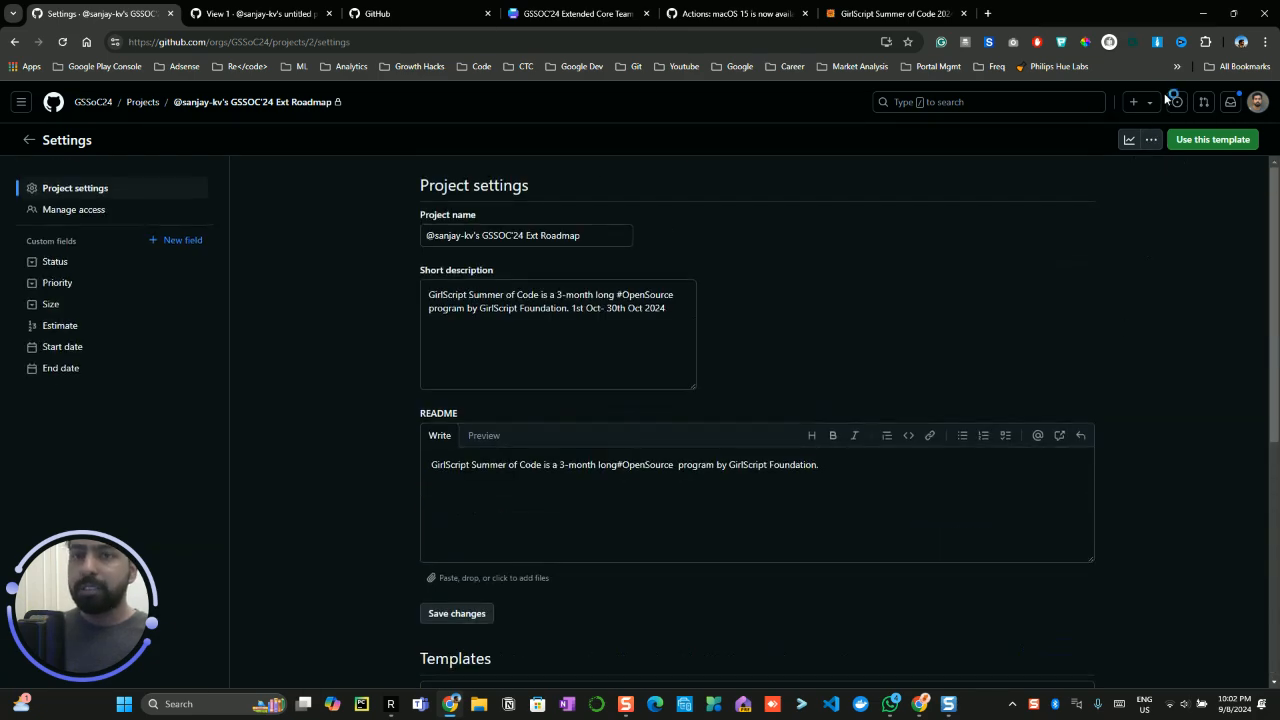
- Open the project's Insights and change the Burn up chart's layout to Bar, followed by Column
click(1151, 139)
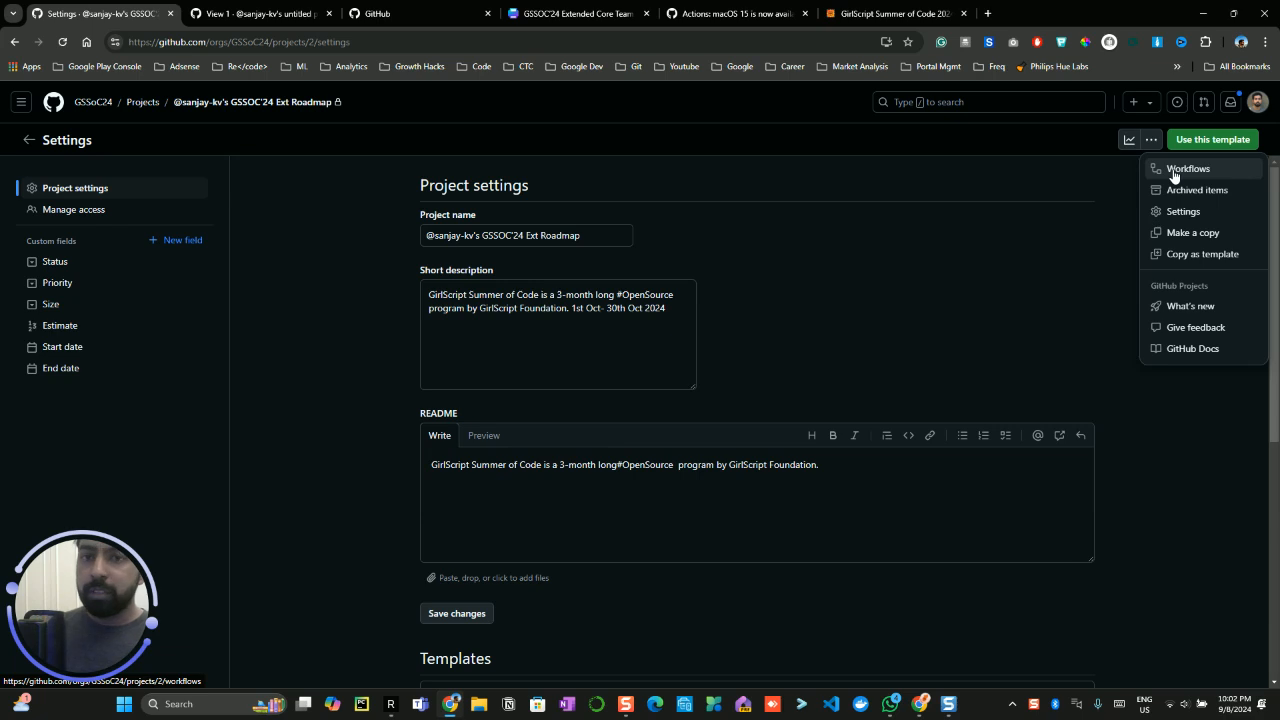
click(1129, 141)
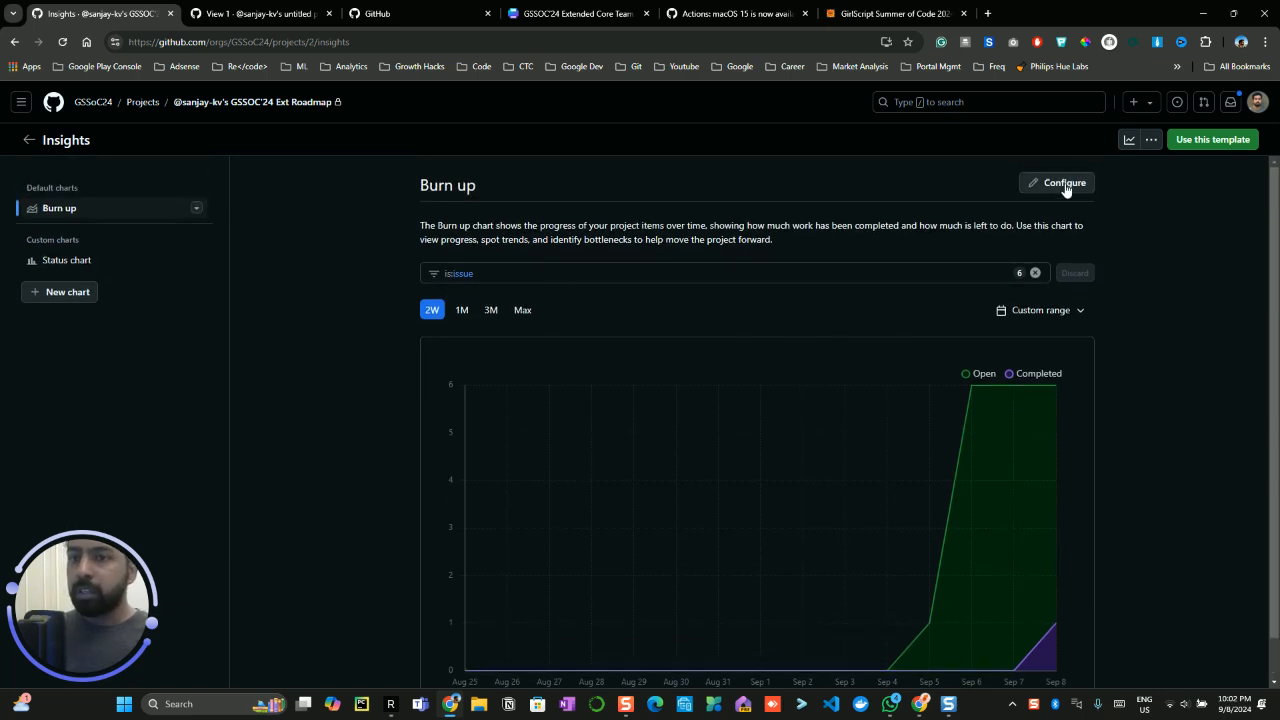
click(1064, 183)
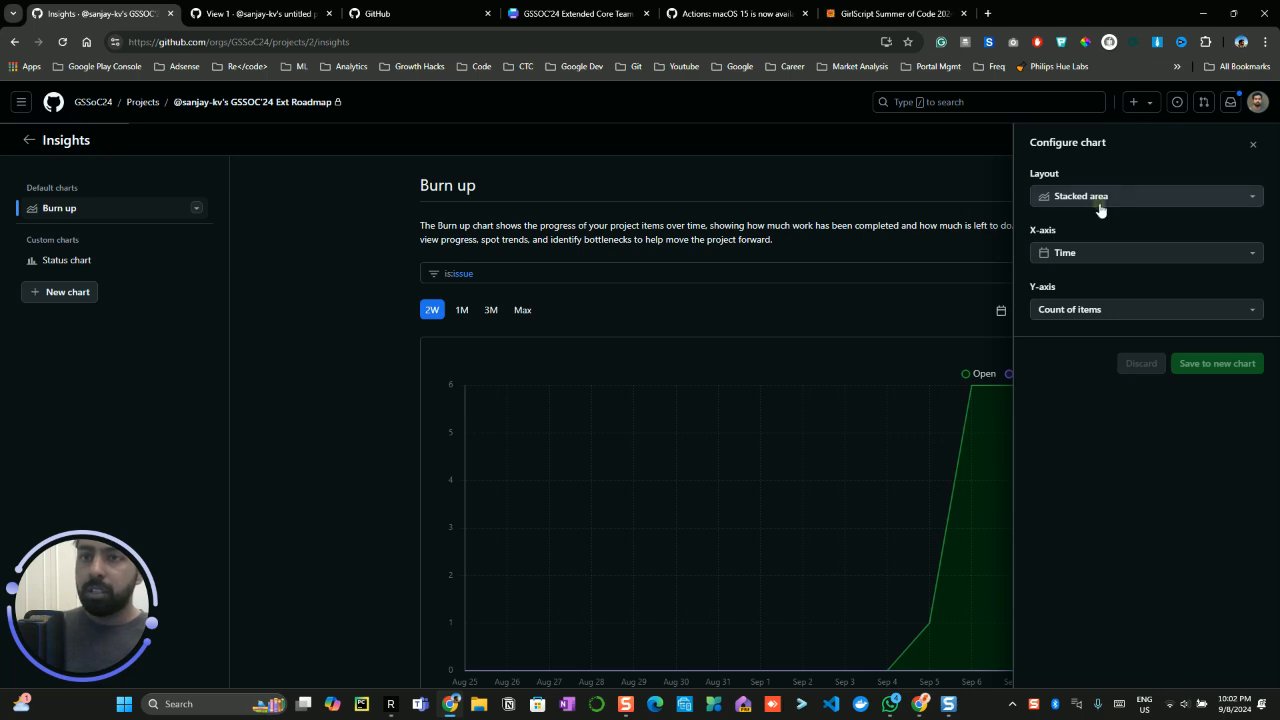
click(1100, 198)
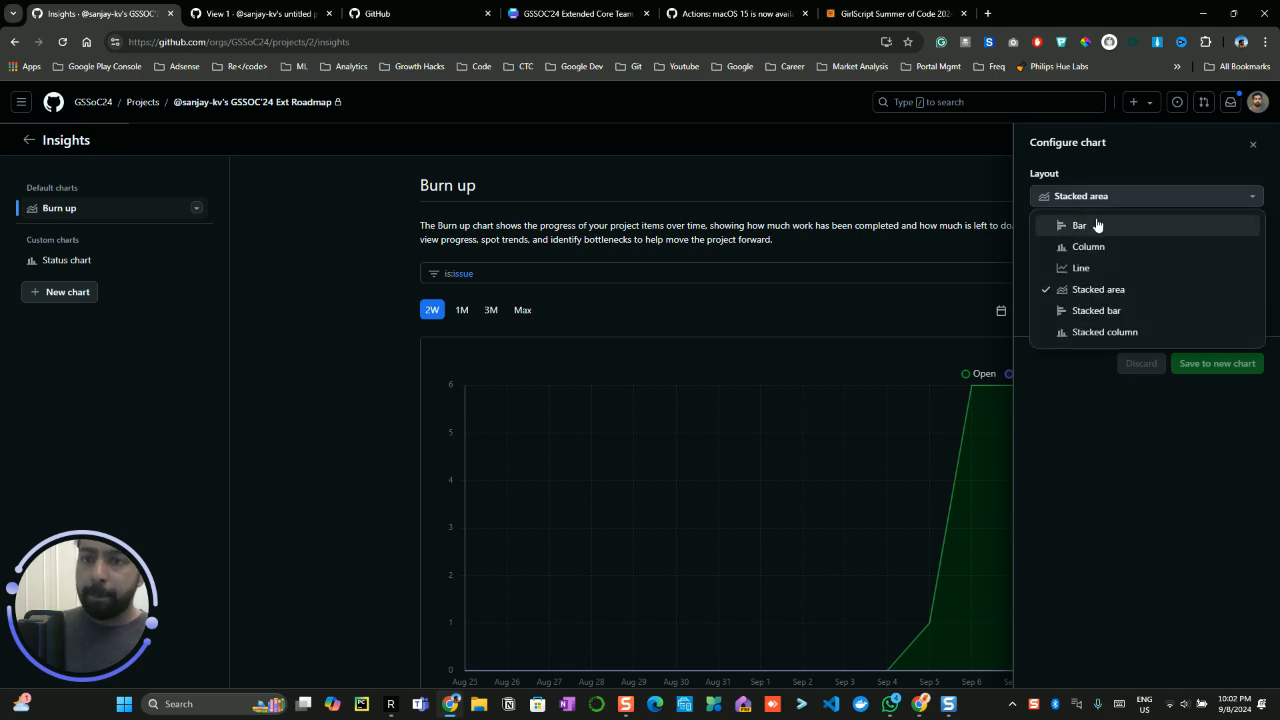
click(1094, 228)
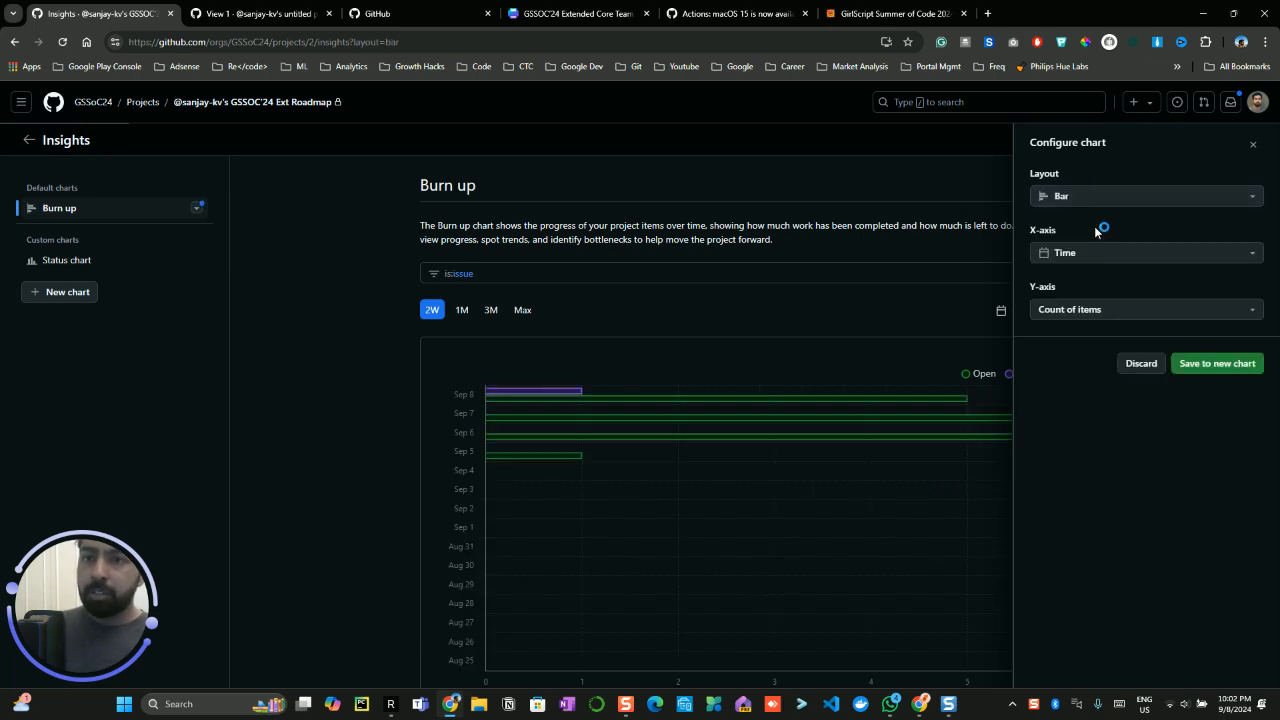
click(1100, 200)
click(1084, 247)
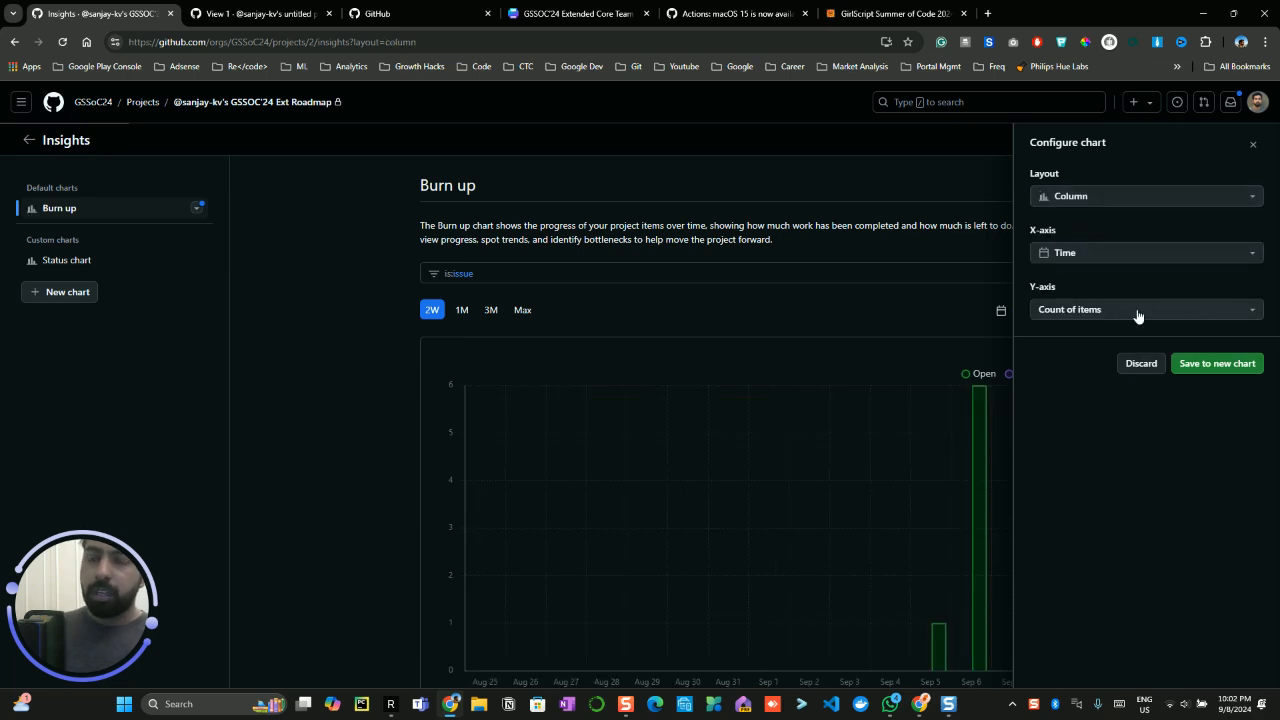
- Set the chart's X-axis to Assignees, group it by Status, and save it as a new chart
click(1117, 252)
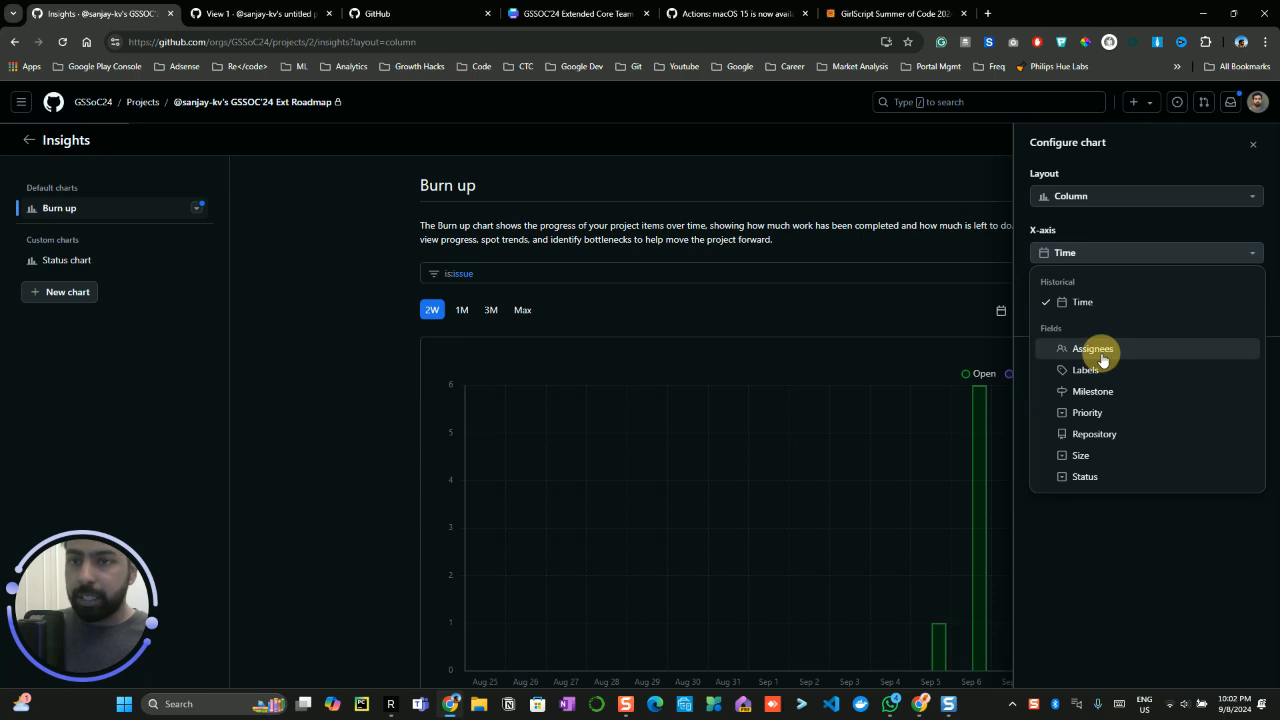
click(1100, 350)
click(1110, 262)
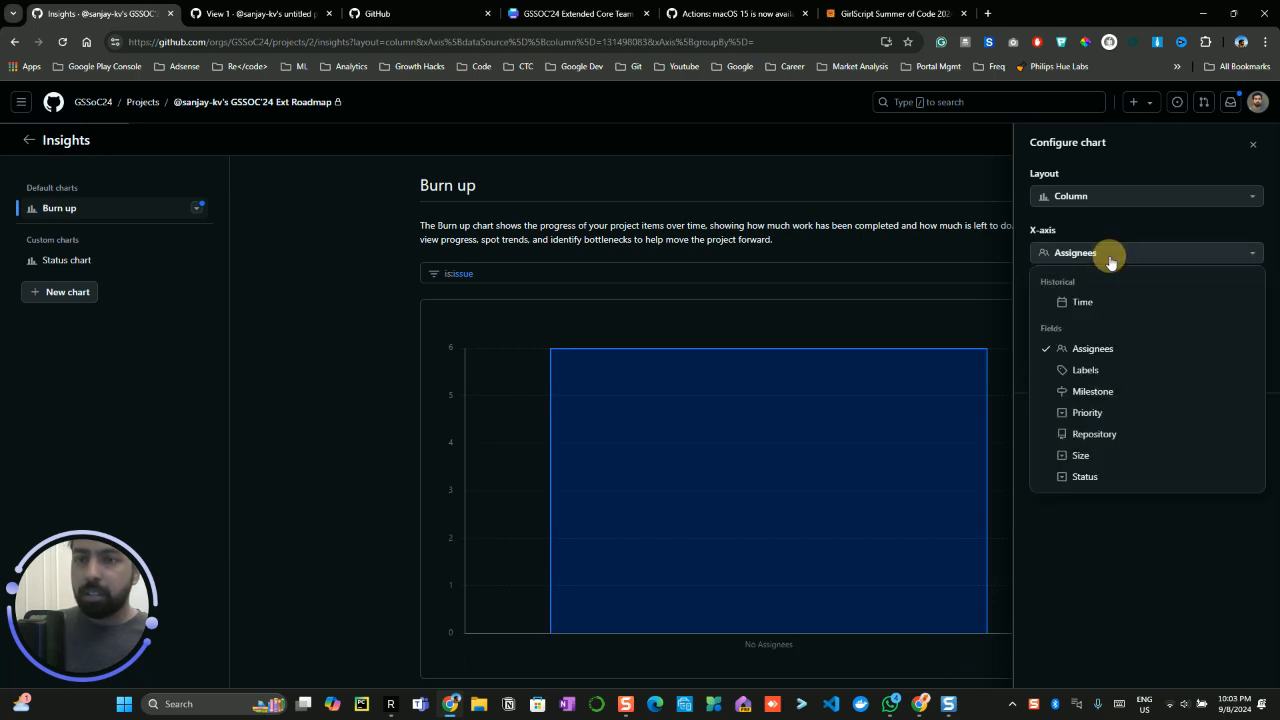
click(1110, 260)
click(1089, 312)
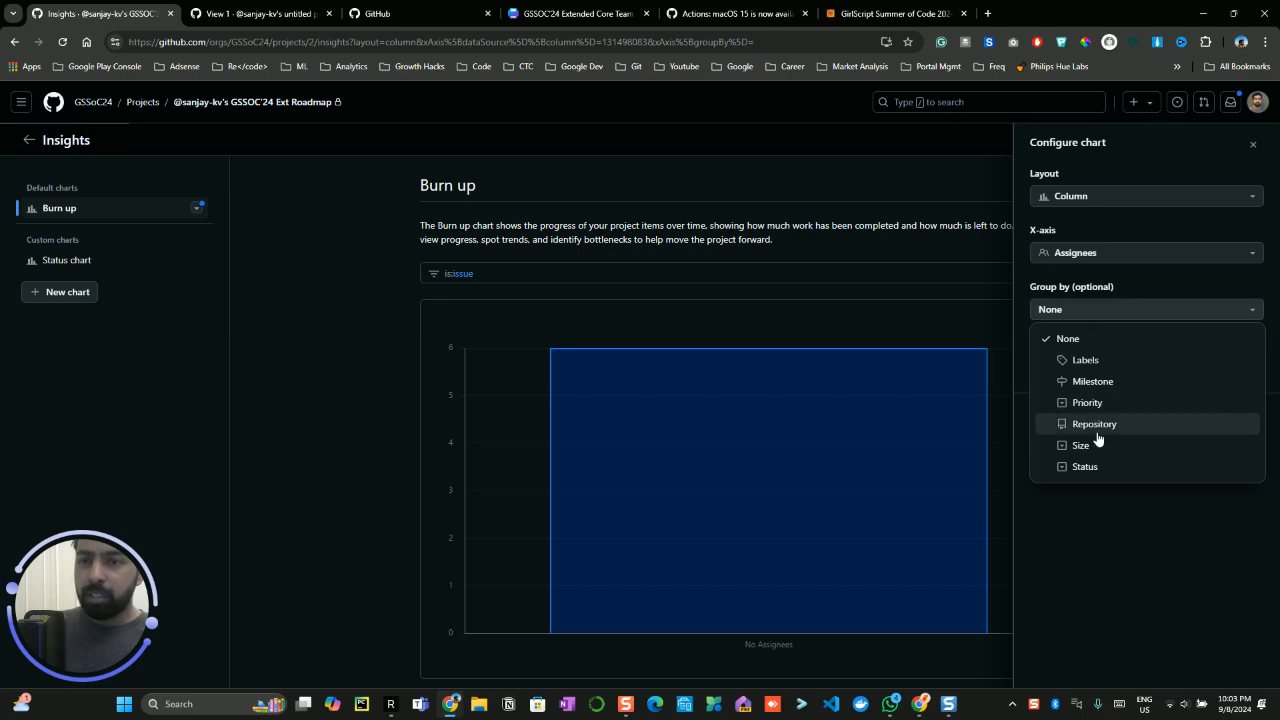
click(1103, 467)
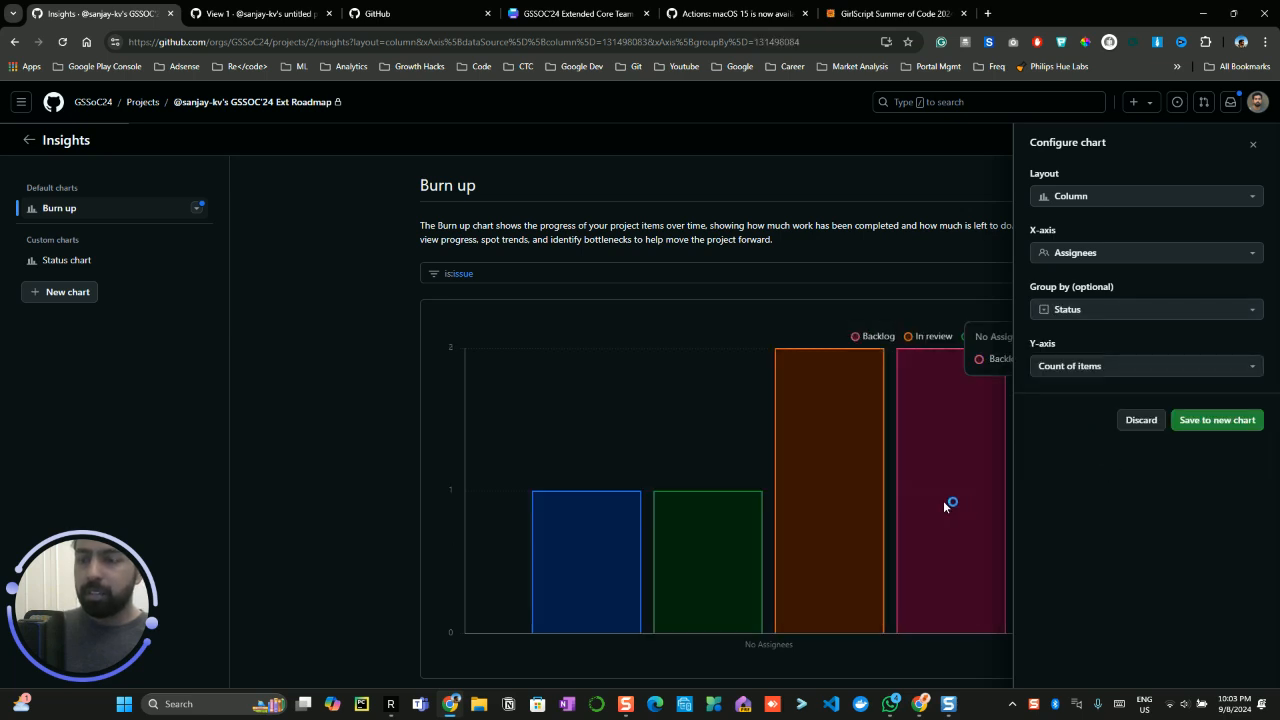
click(1208, 421)
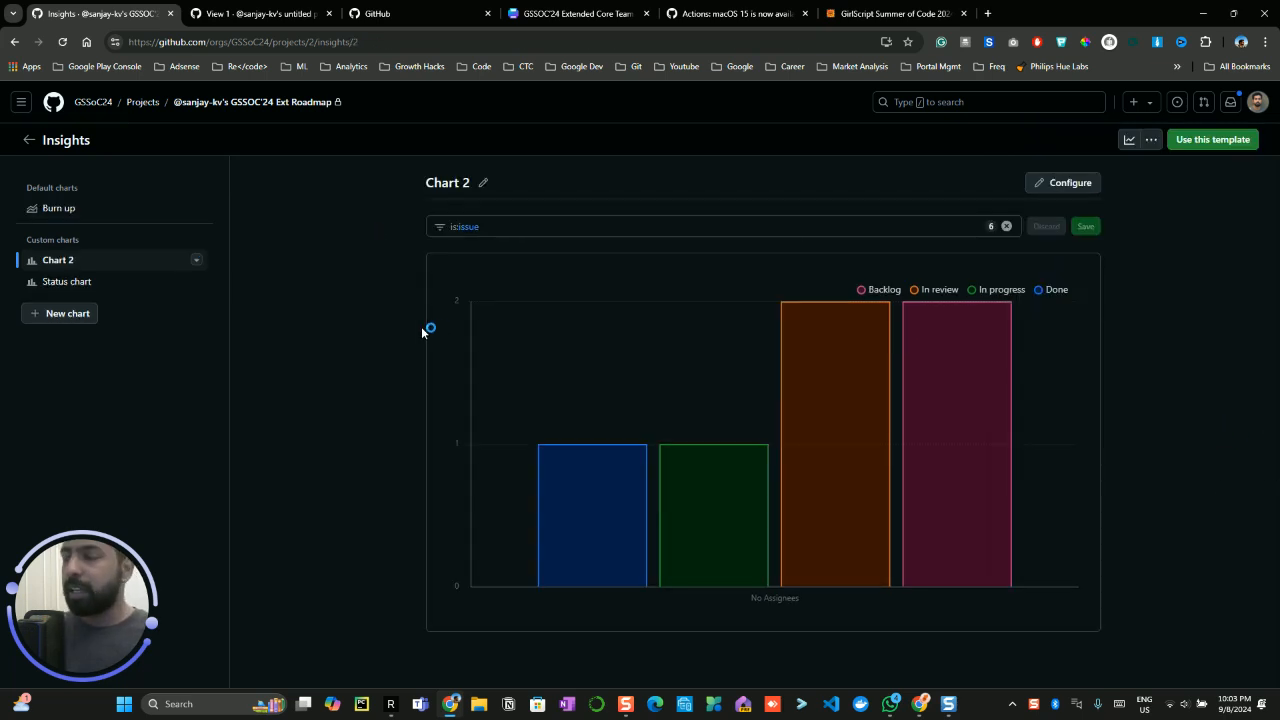
- Rename the new chart to "Assigned people view" and look over the Status chart and Burn up chart
click(115, 283)
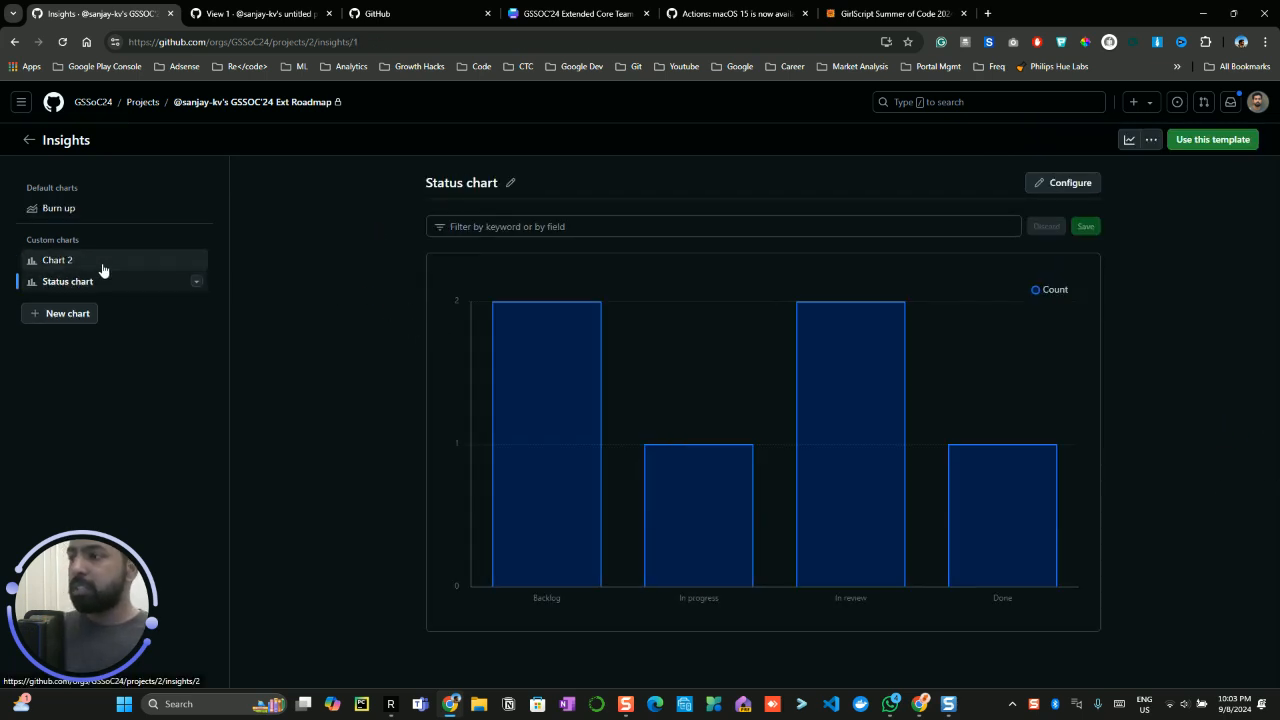
click(102, 262)
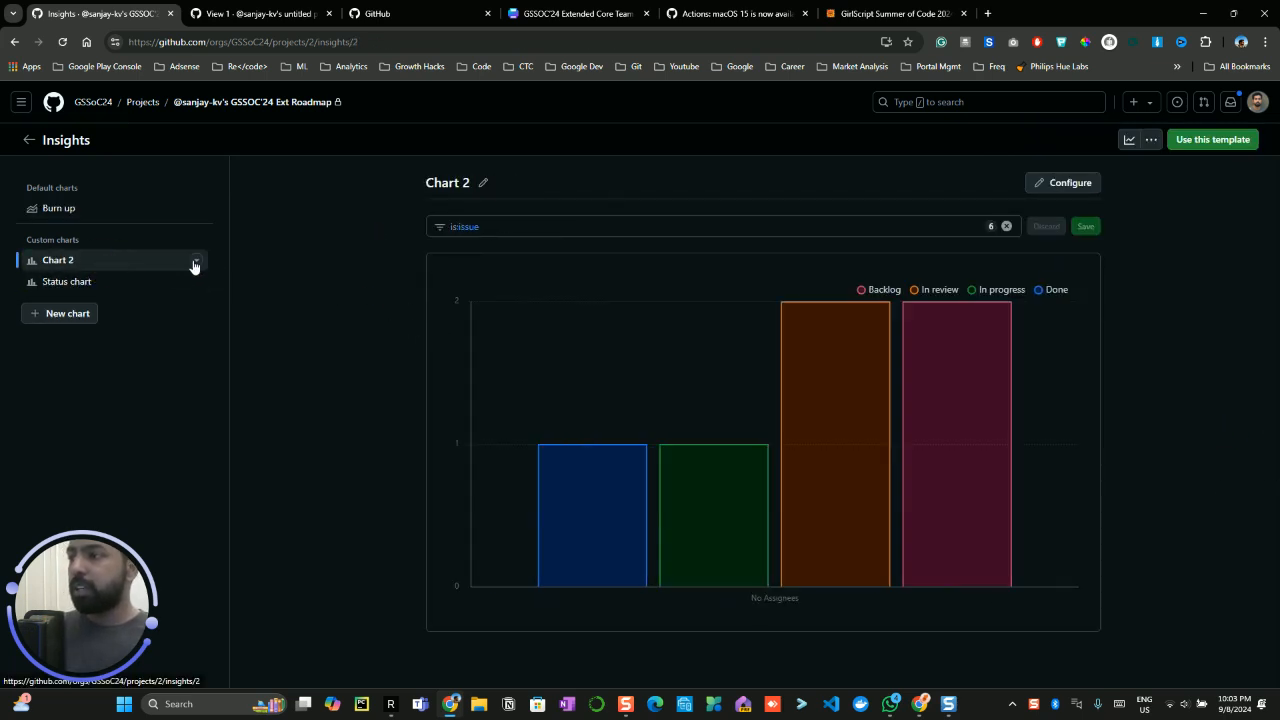
click(1068, 183)
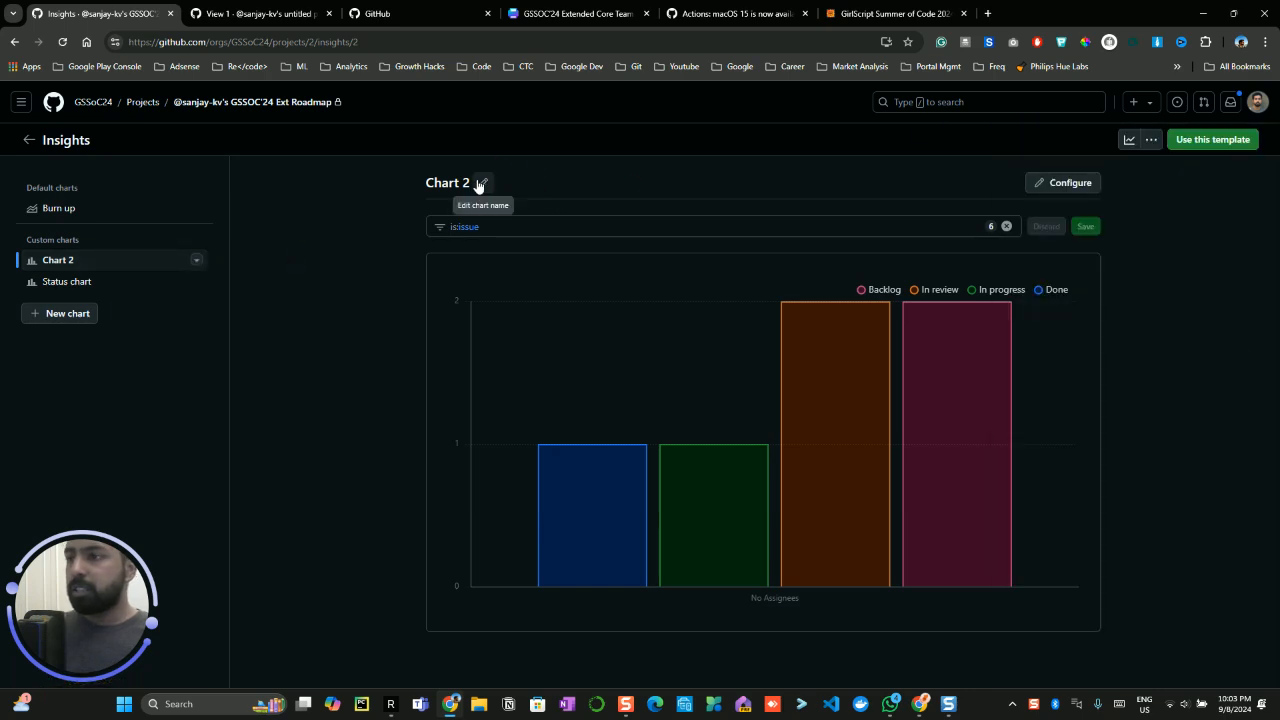
click(484, 185)
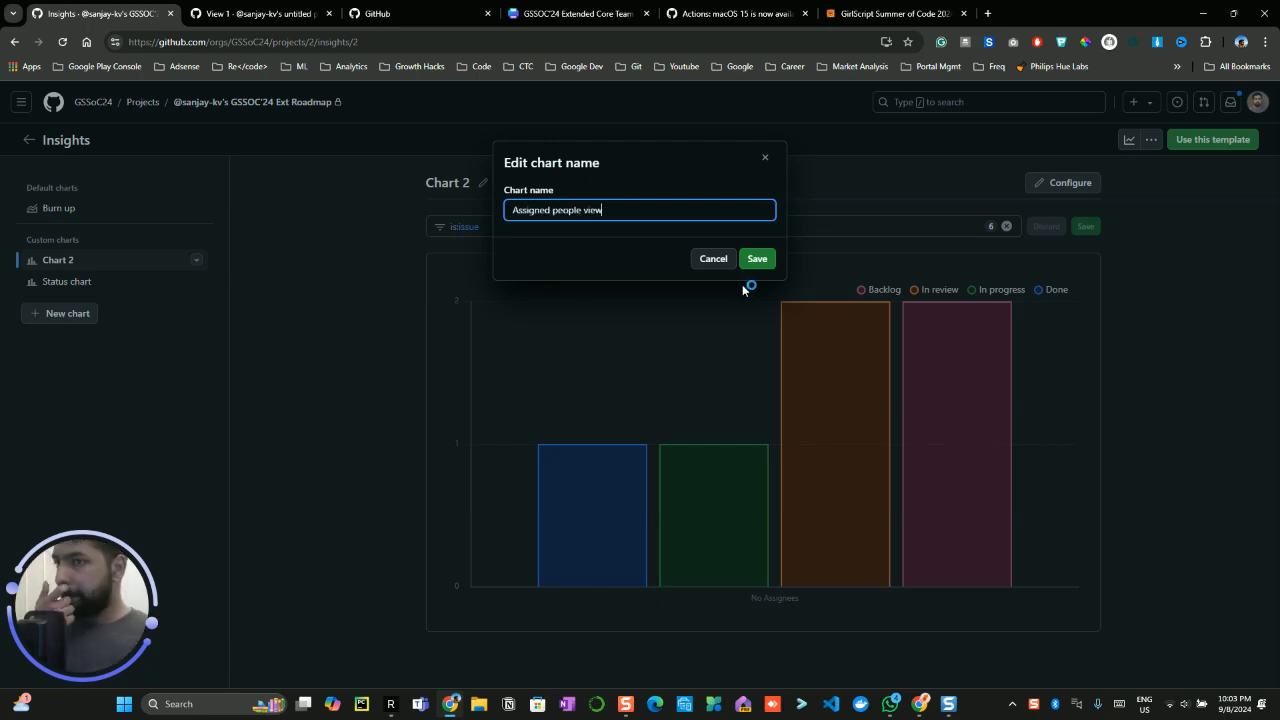
click(753, 259)
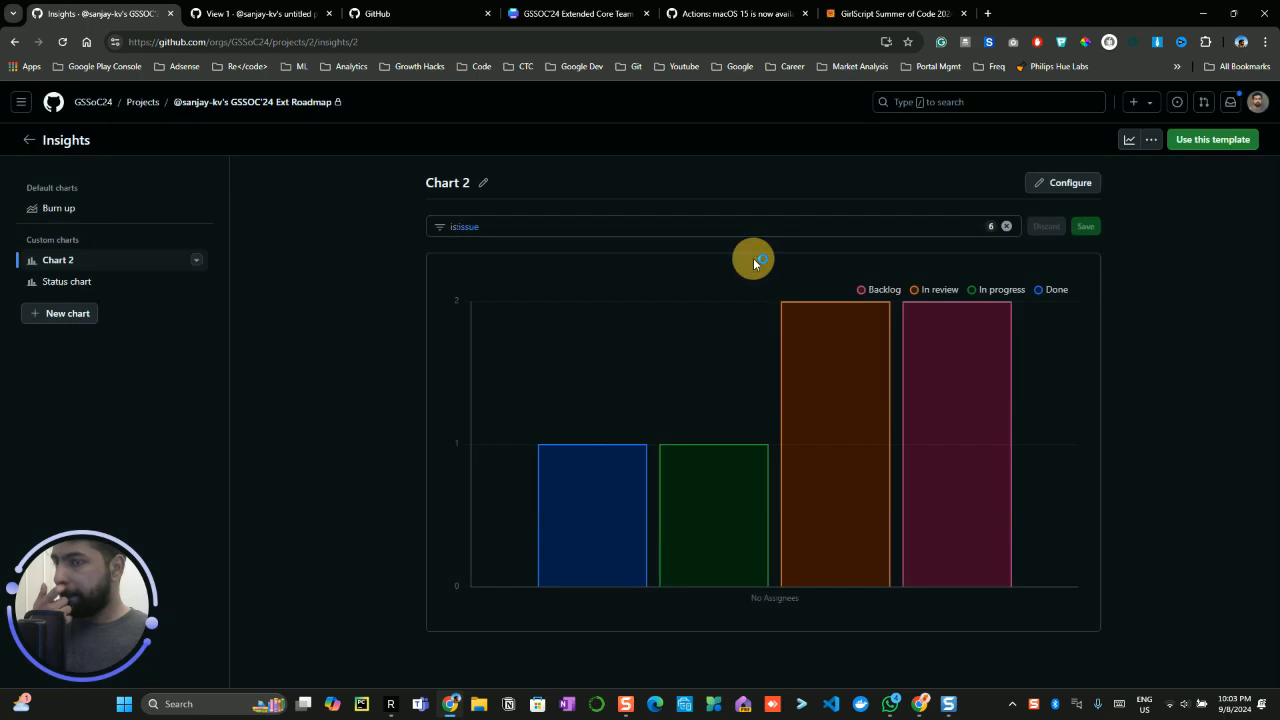
click(104, 282)
click(90, 209)
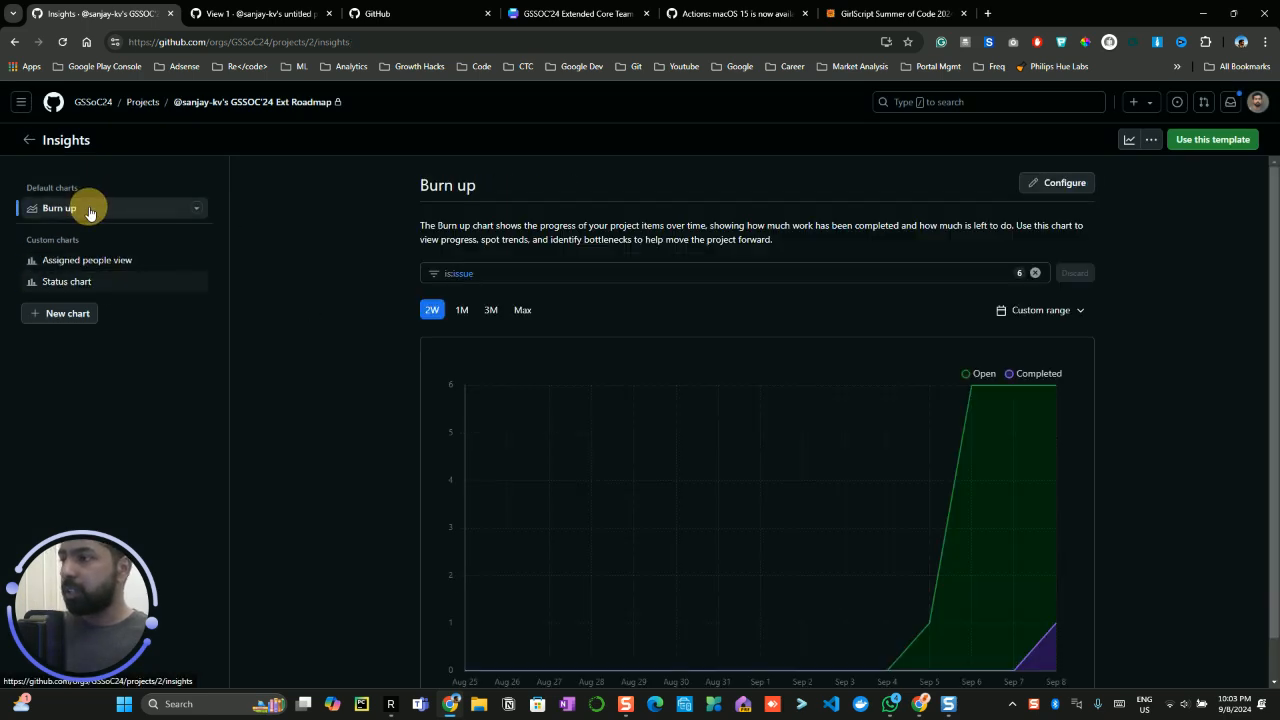
- Review the project's default workflows, including the Item closed workflow, and return to the project board
click(1150, 140)
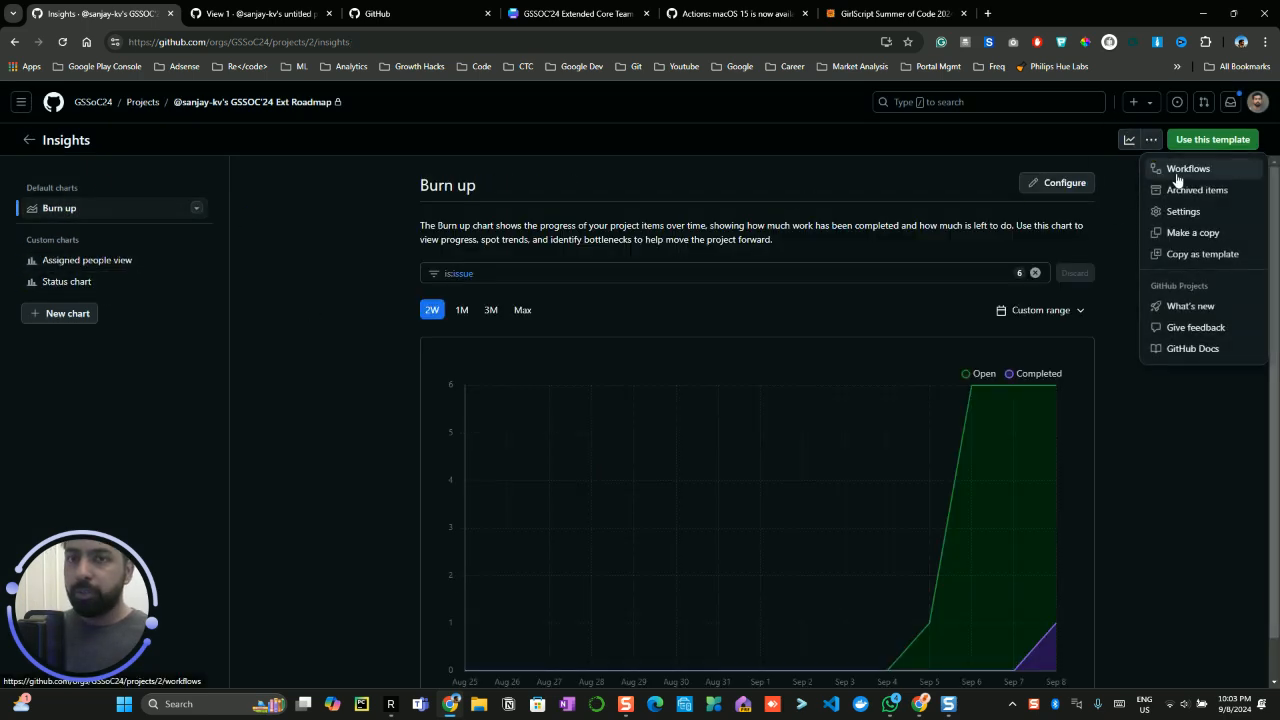
click(1182, 168)
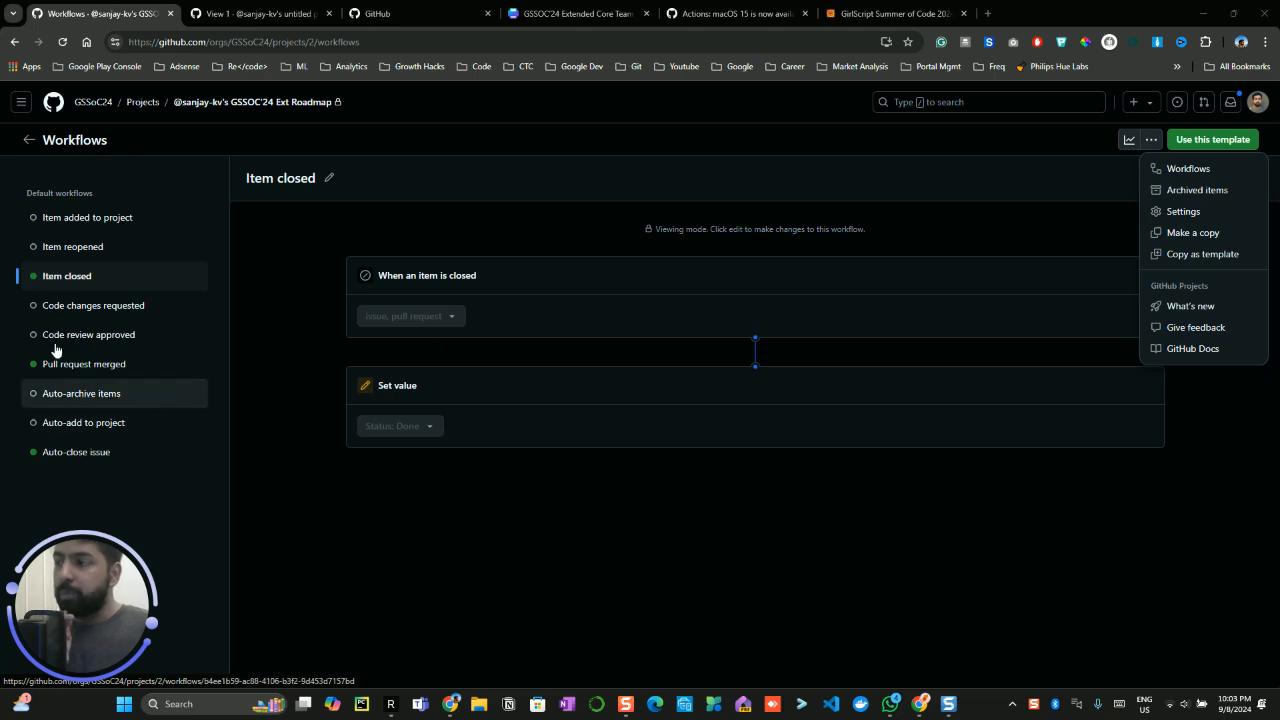
click(45, 275)
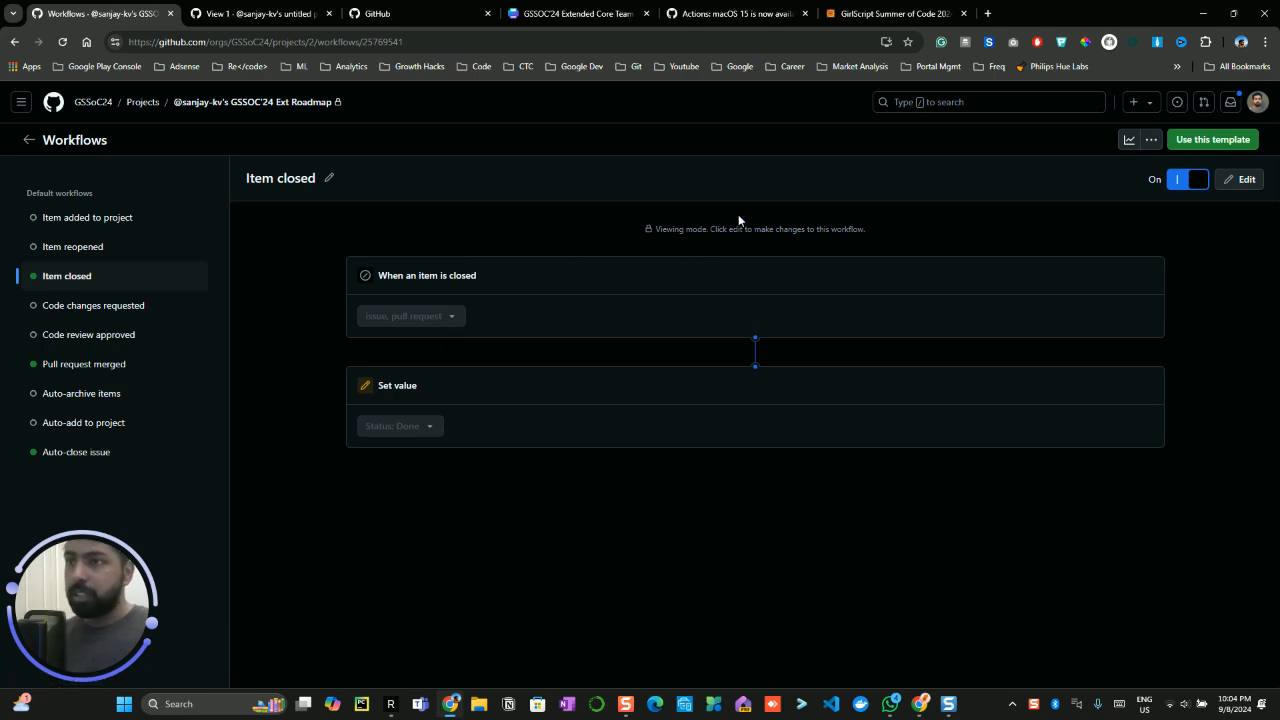
click(27, 141)
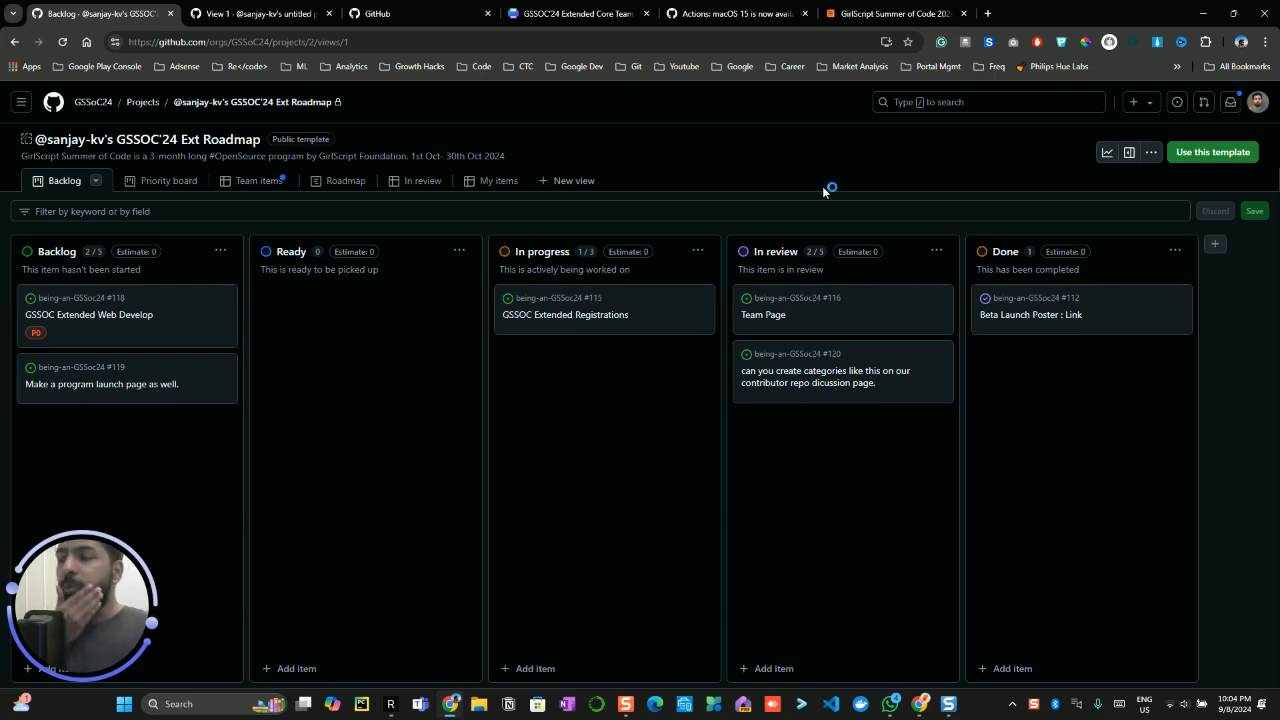
- Open the What's new page for GitHub Projects in a separate tab and skim the changelog entries
click(1151, 152)
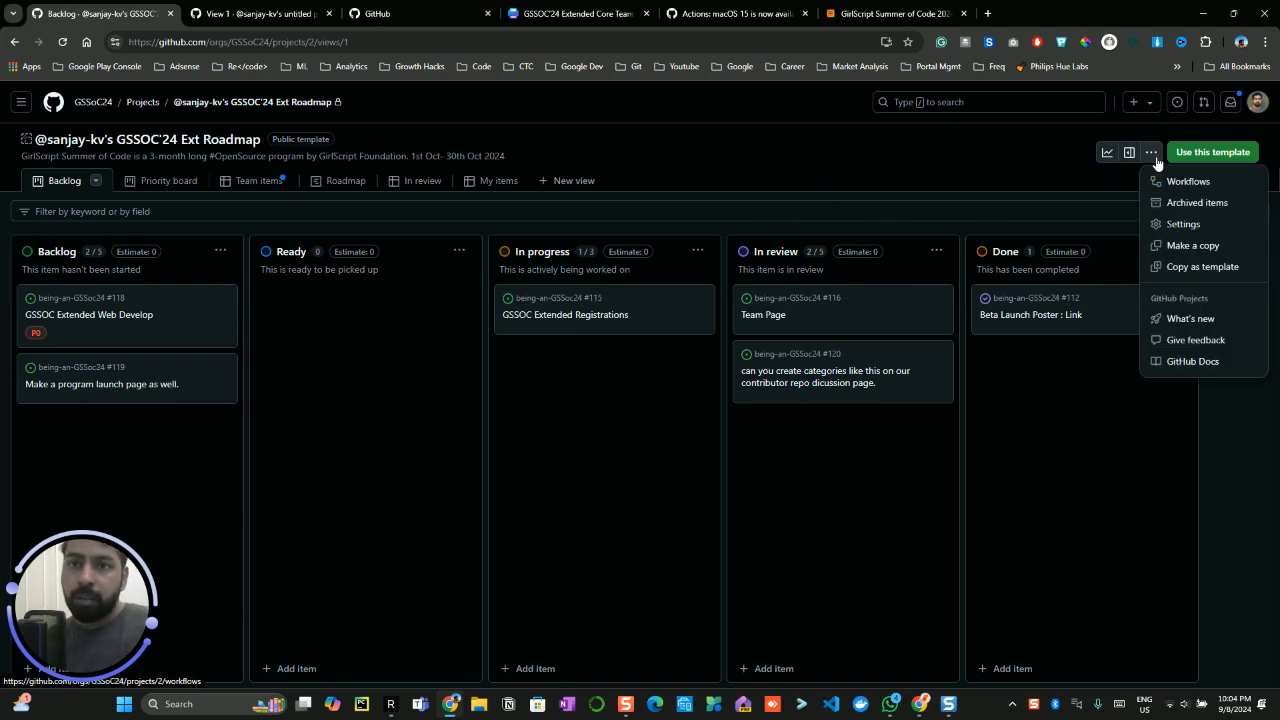
middle_click(1203, 320)
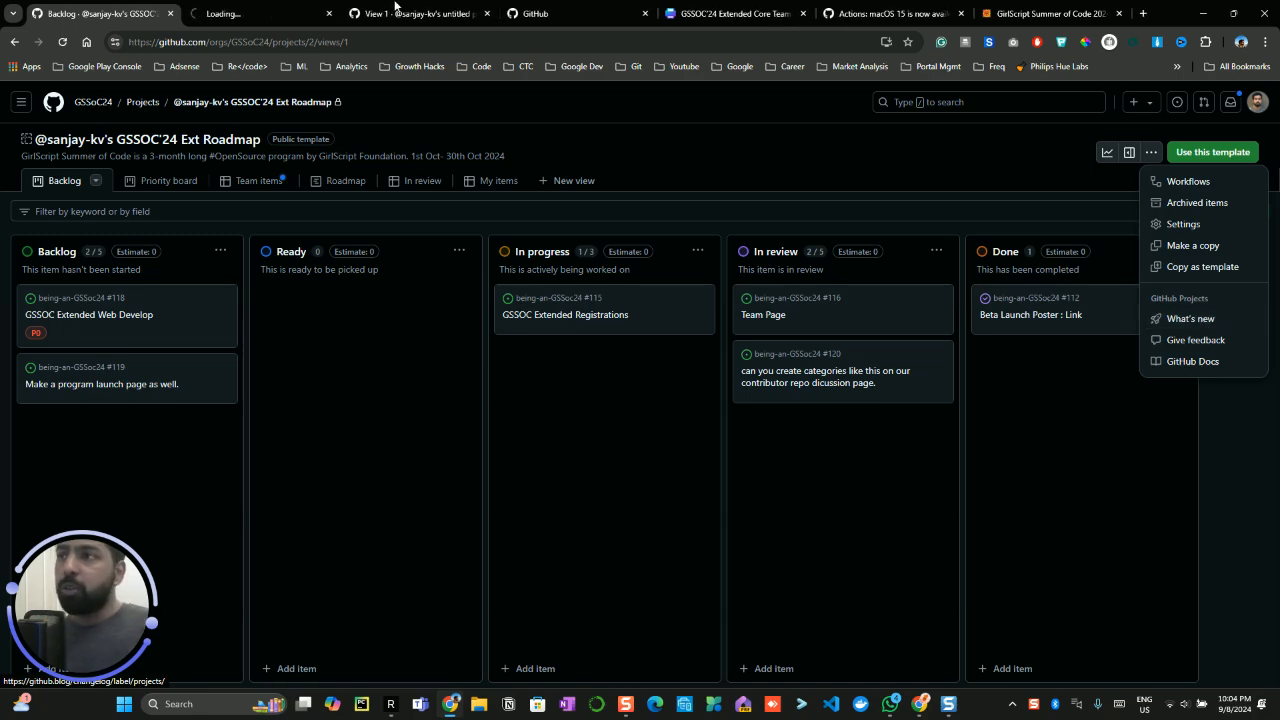
click(262, 13)
scroll(498, 313, down, 1)
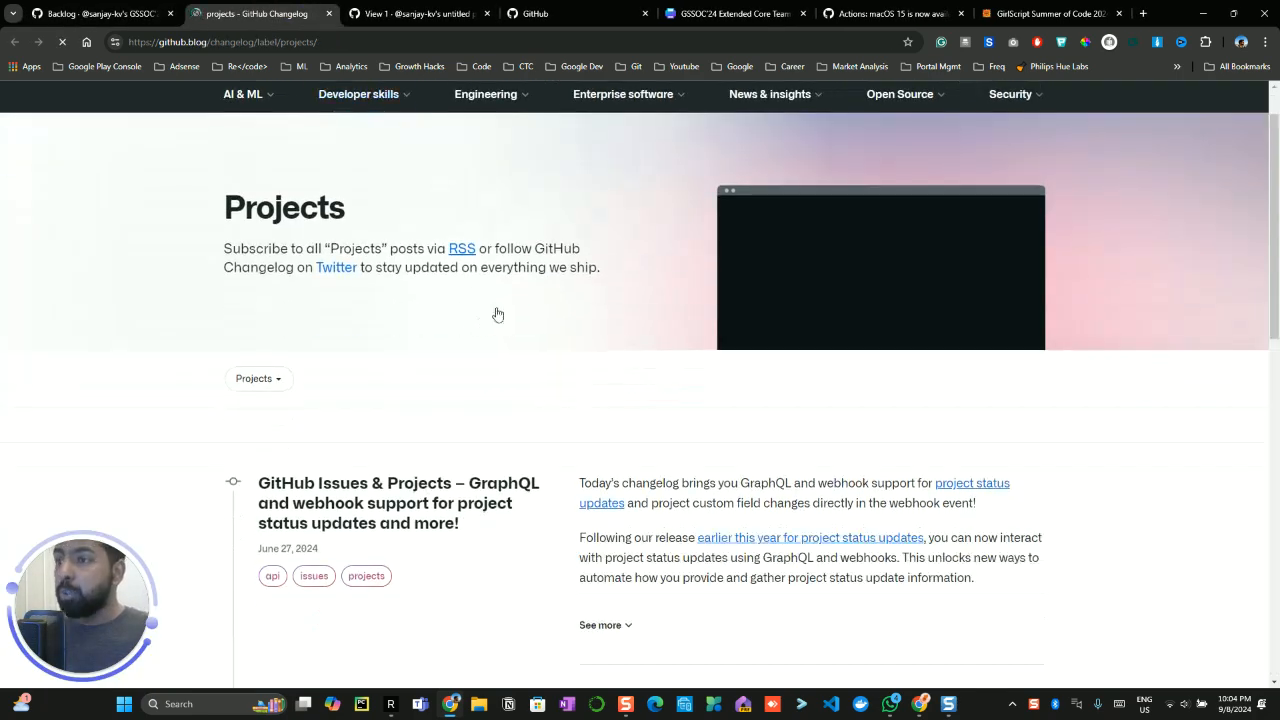
scroll(518, 300, down, 3)
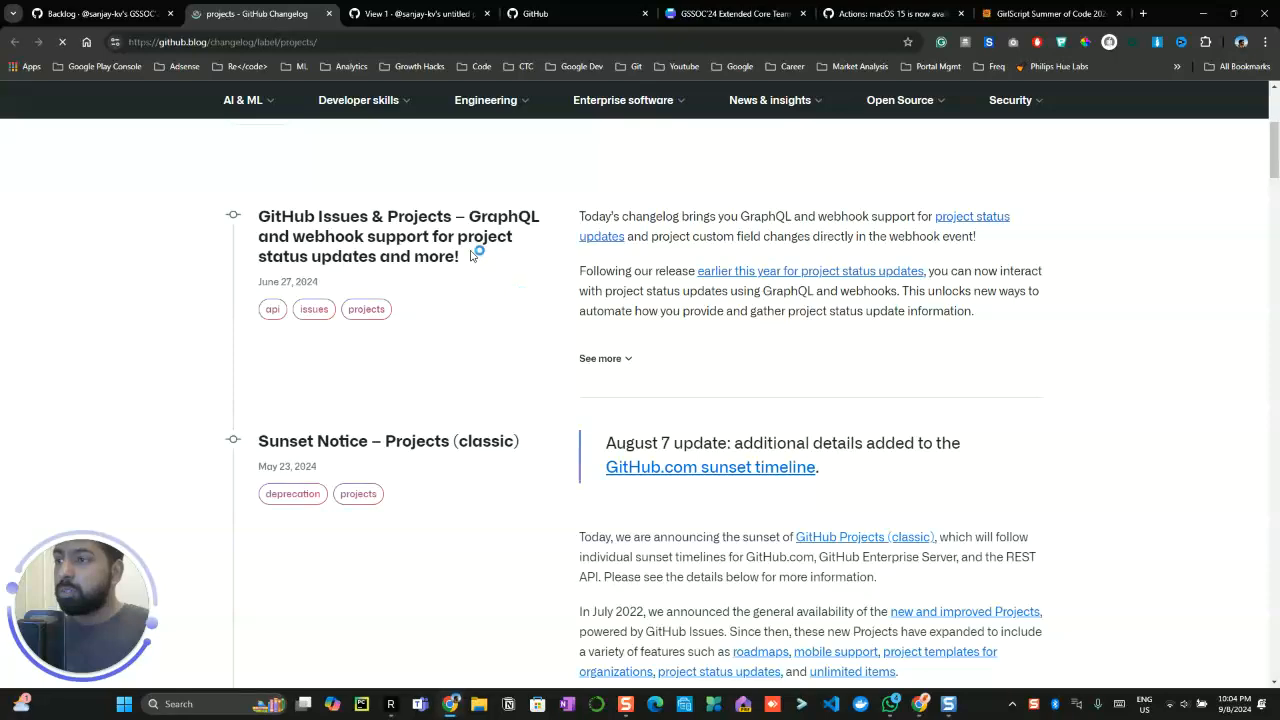
scroll(509, 400, down, 3)
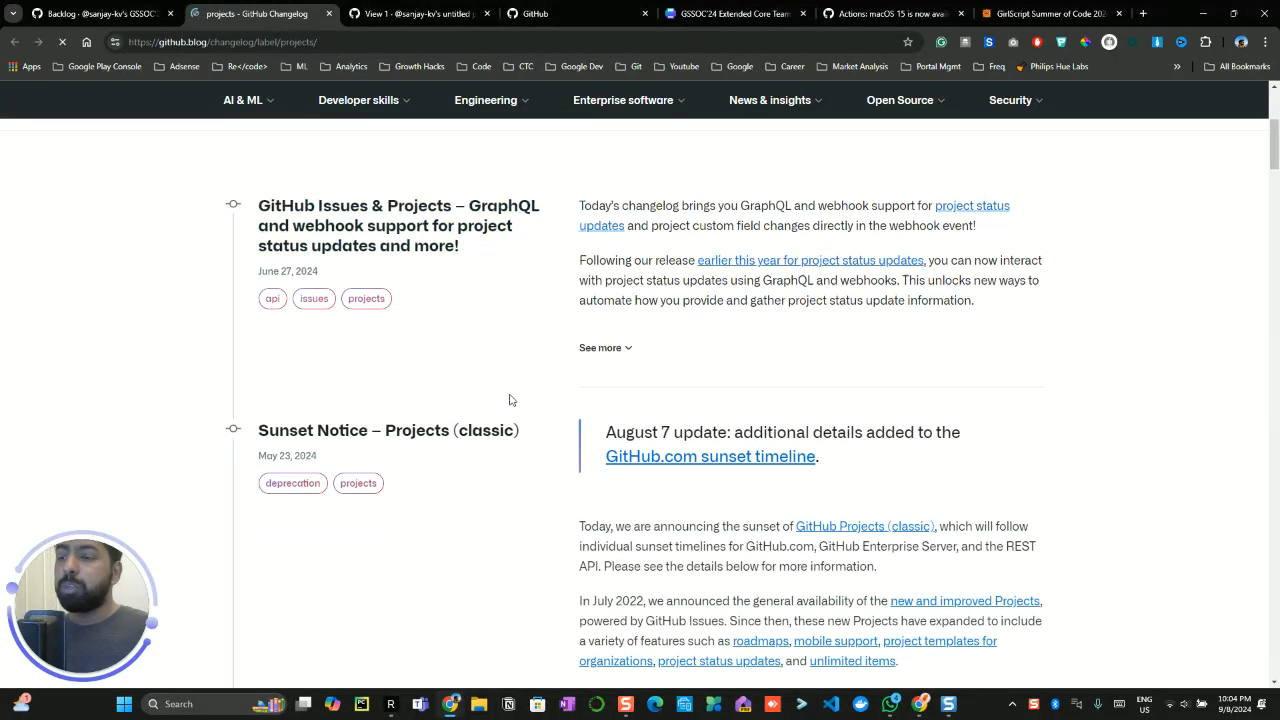
scroll(506, 452, down, 4)
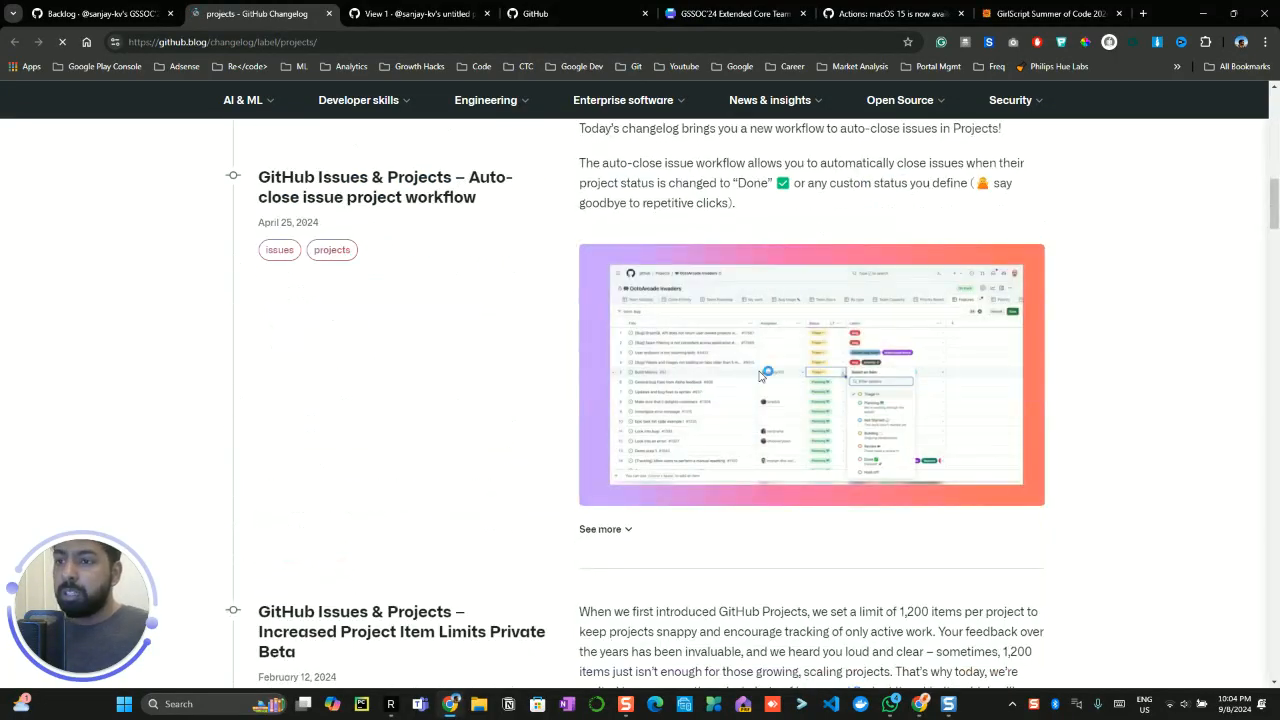
scroll(775, 370, down, 2)
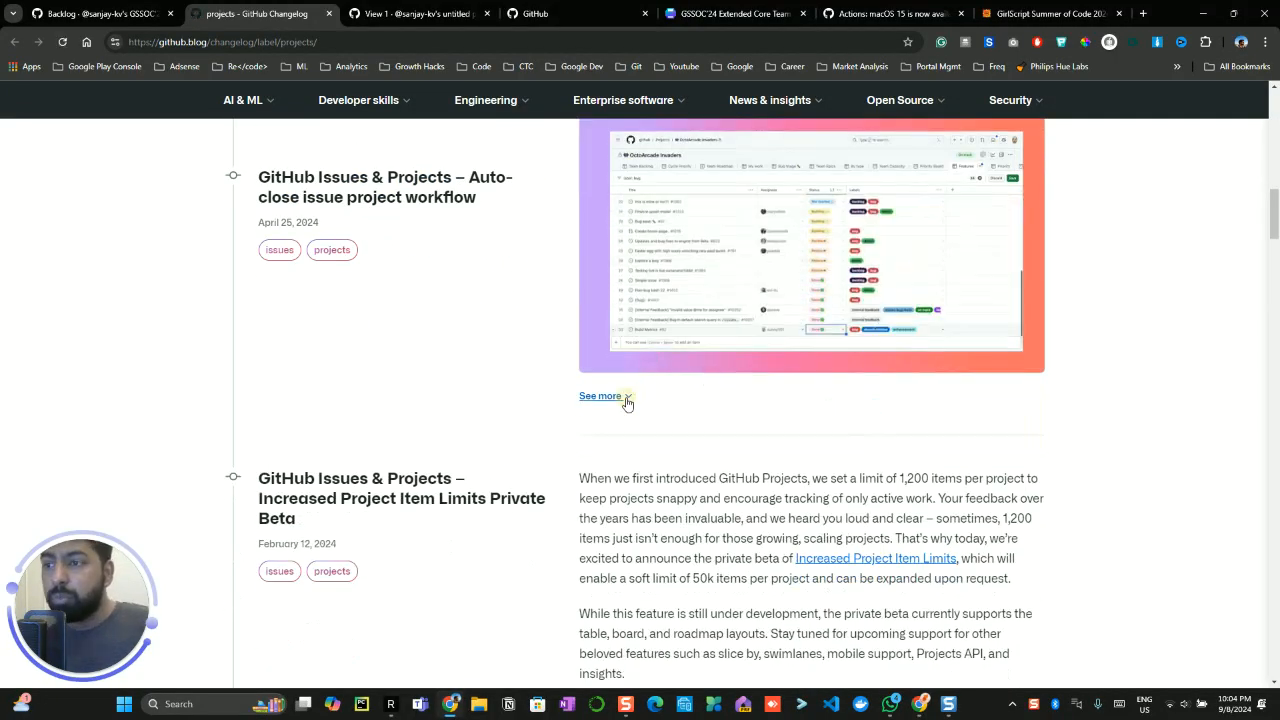
- Expand the changelog entry on the auto-close issue project workflow and read on through the older updates
click(624, 396)
scroll(670, 410, down, 2)
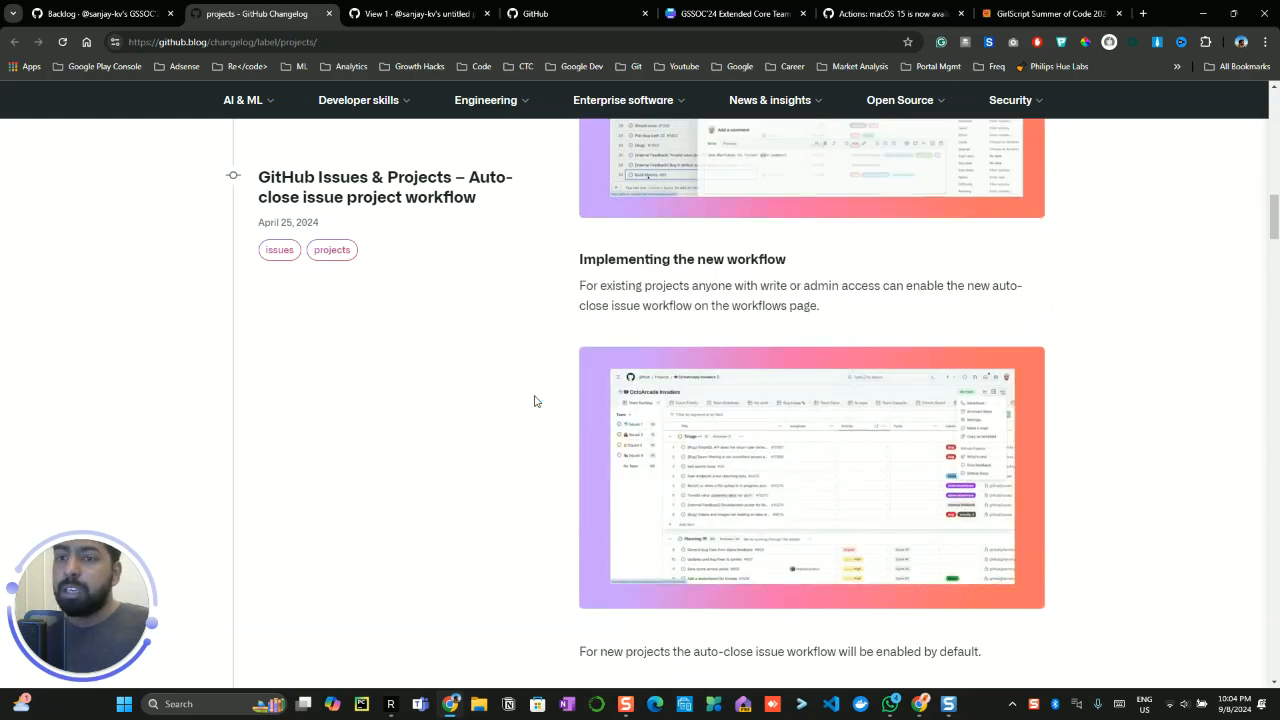
scroll(534, 402, down, 2)
scroll(537, 400, down, 11)
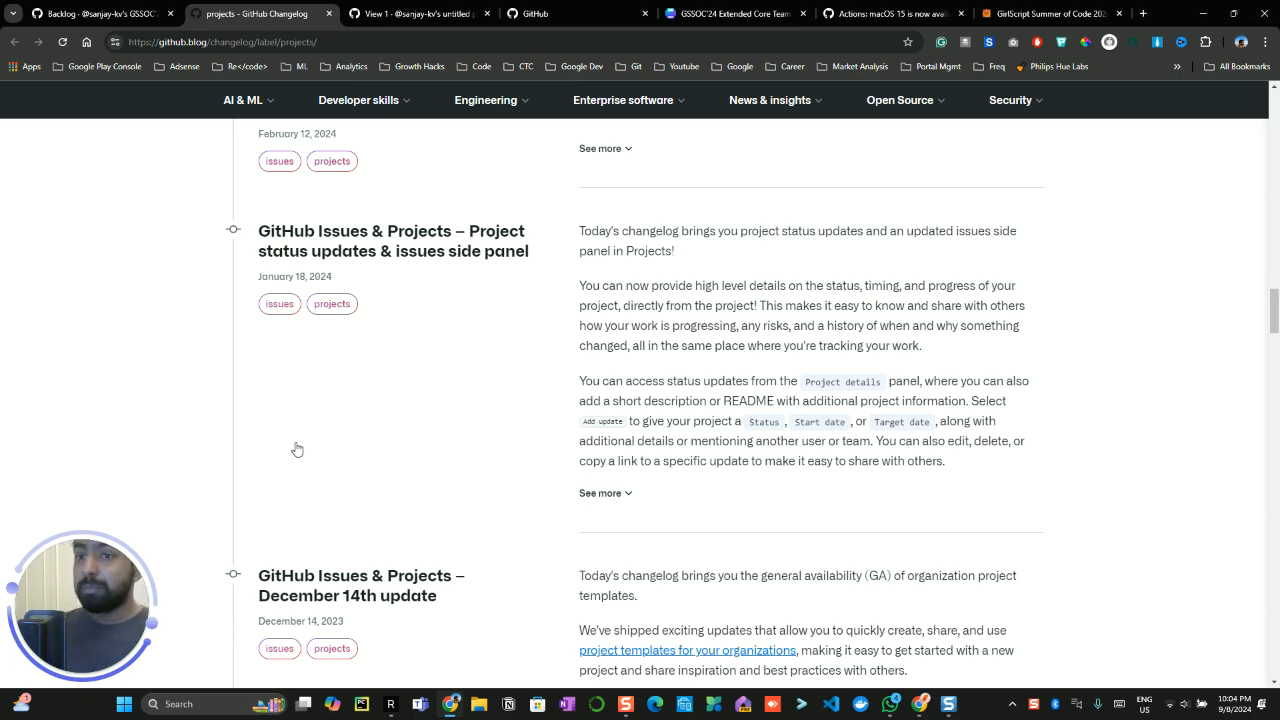
- Switch to the Opensource presentation, show it full screen and go through the quiz slides on GitHub Projects
key(alt+Tab)
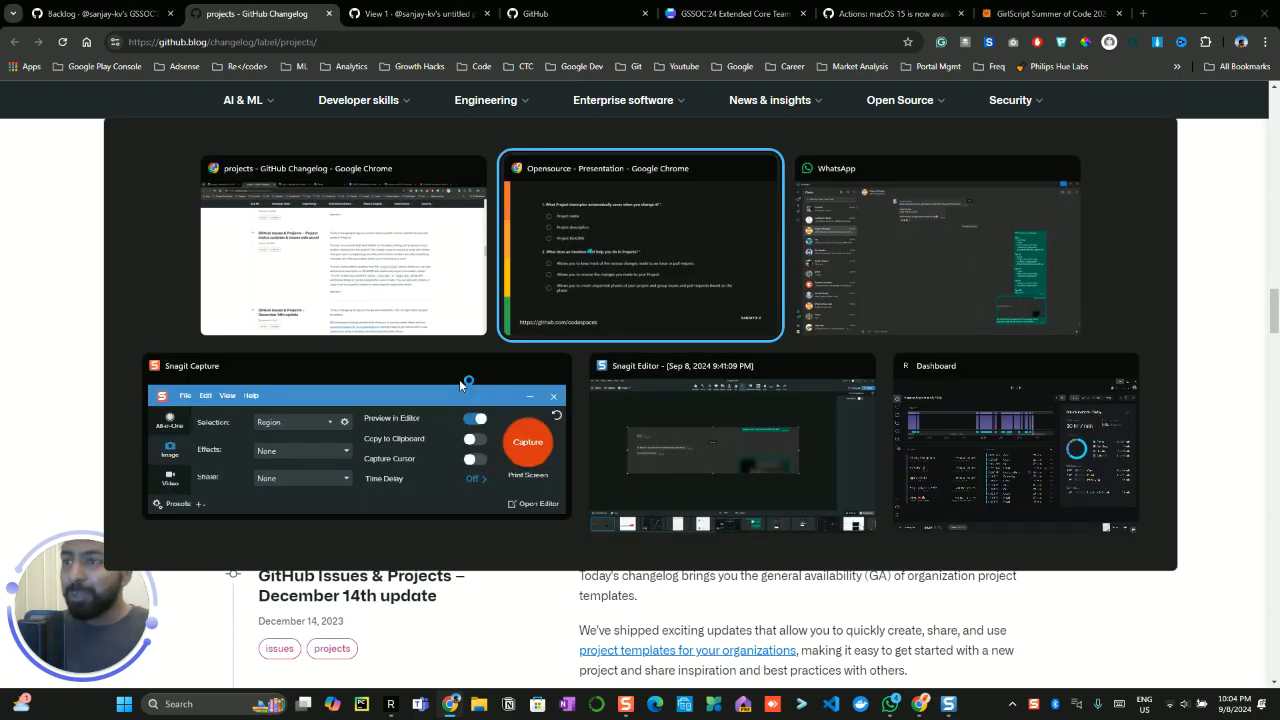
key(F11)
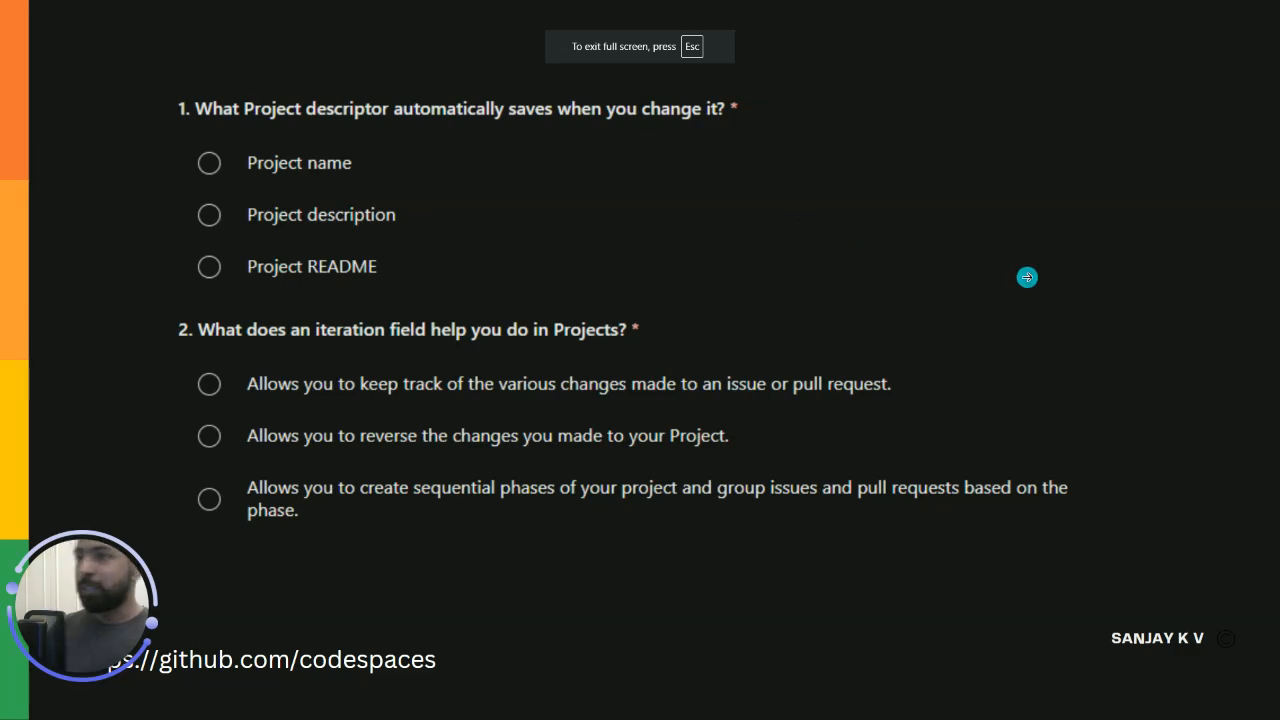
key(super+Tab)
click(156, 303)
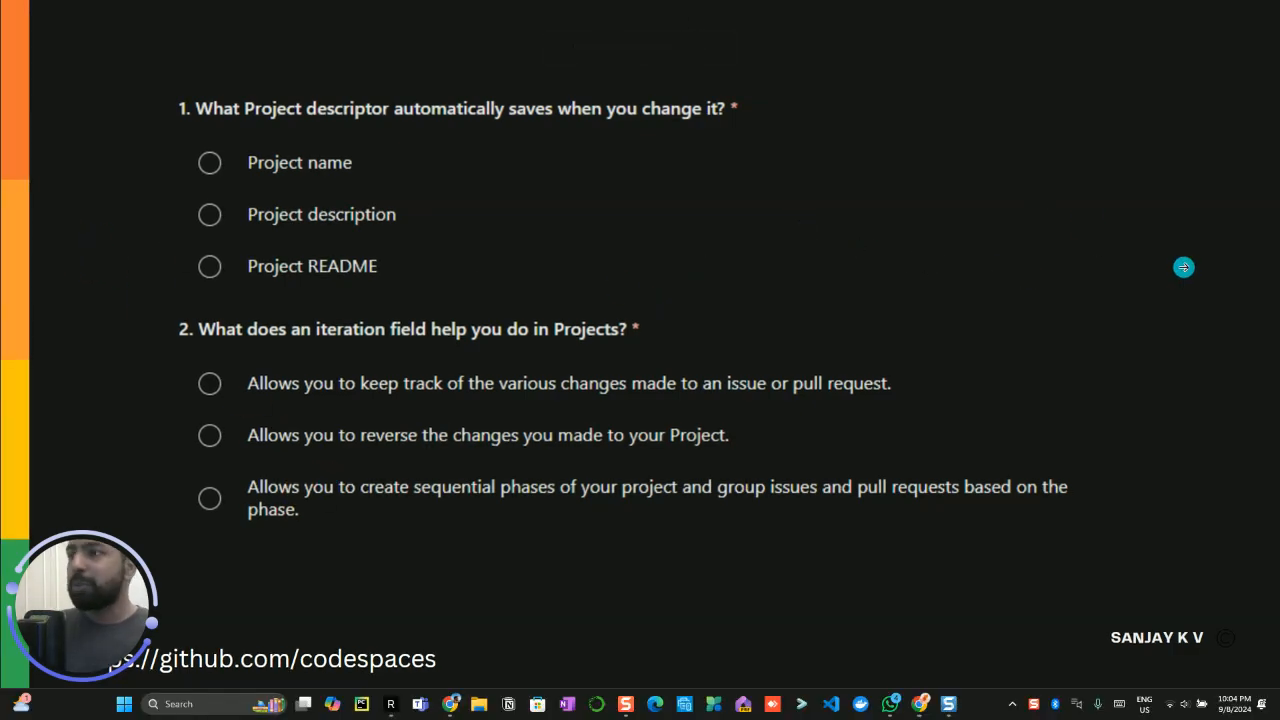
click(1184, 267)
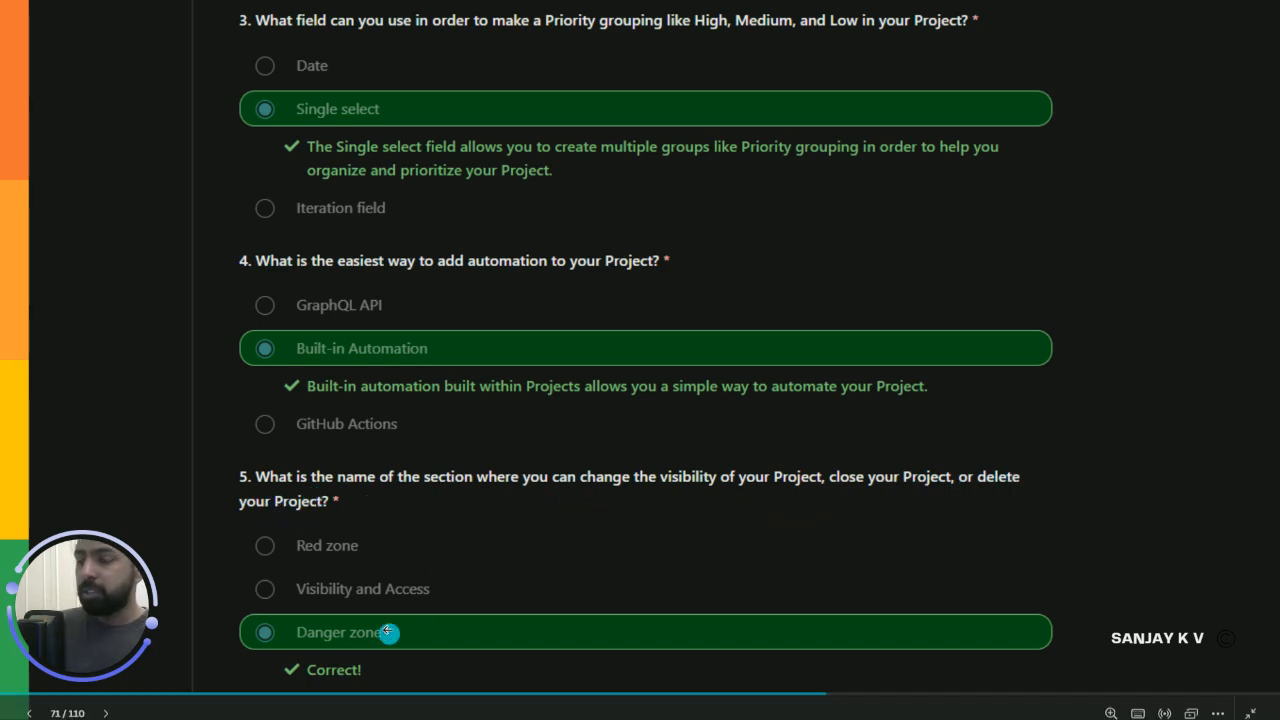
click(1110, 432)
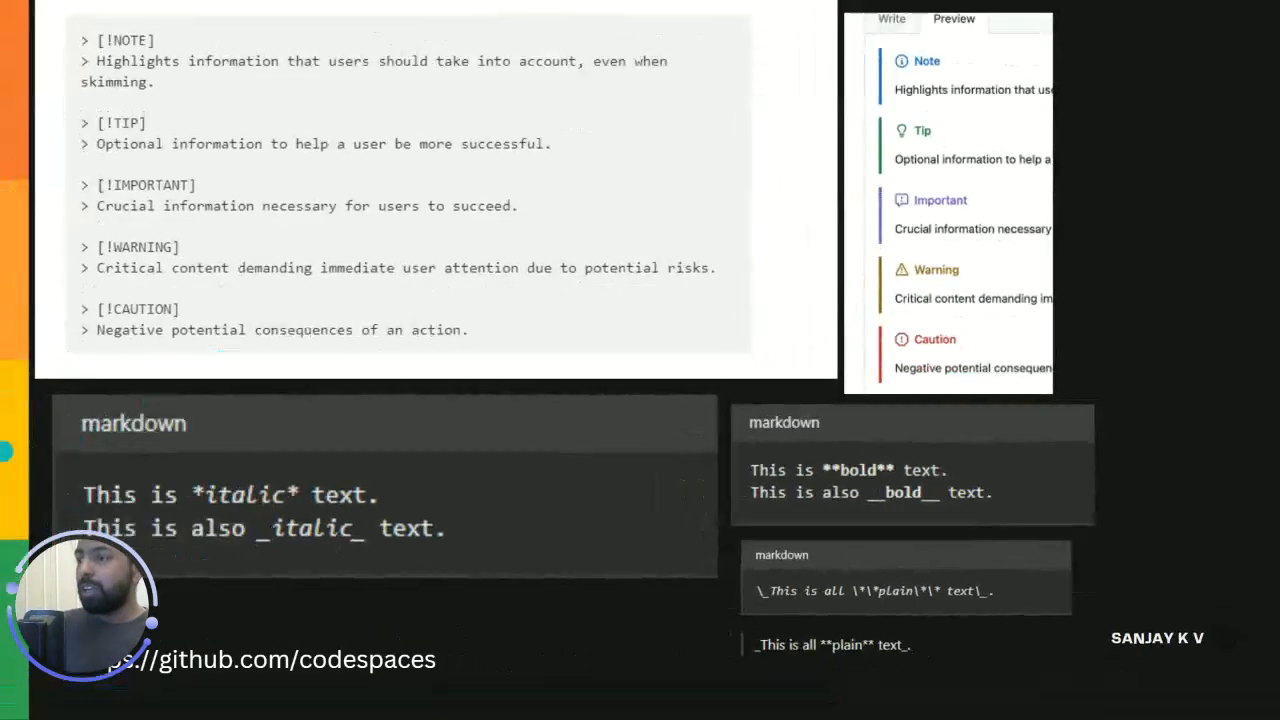
click(20, 457)
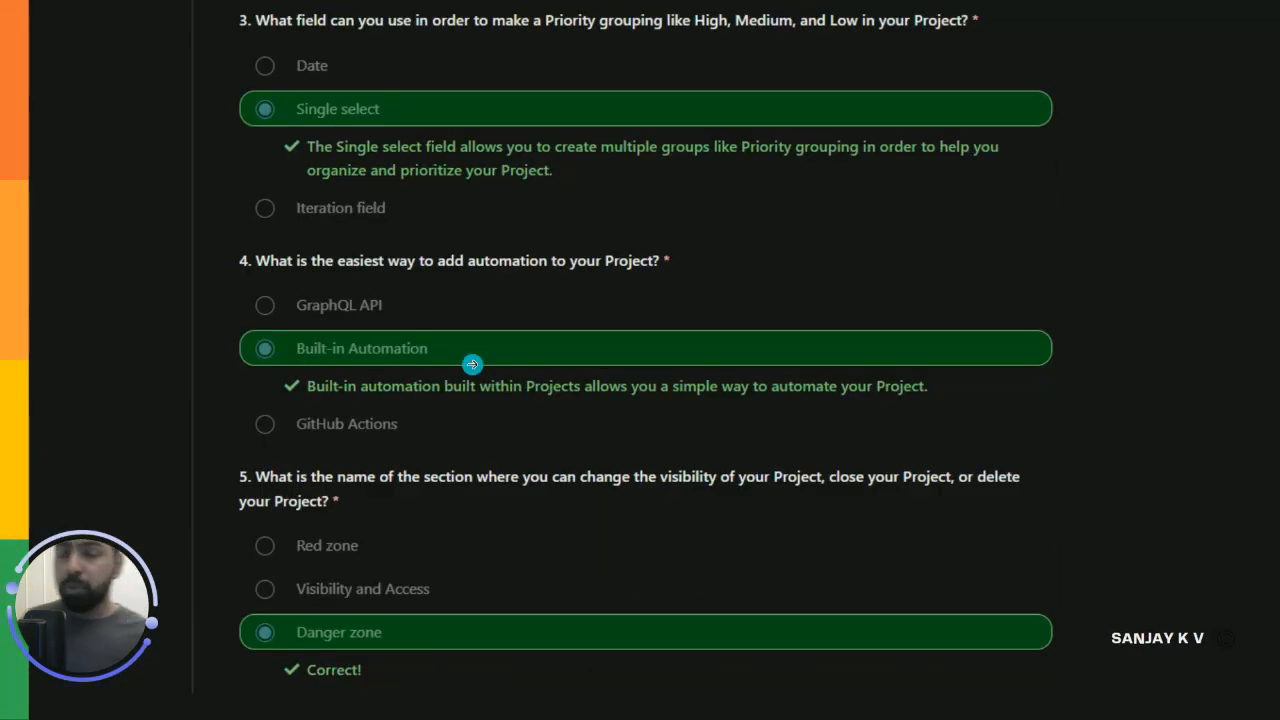